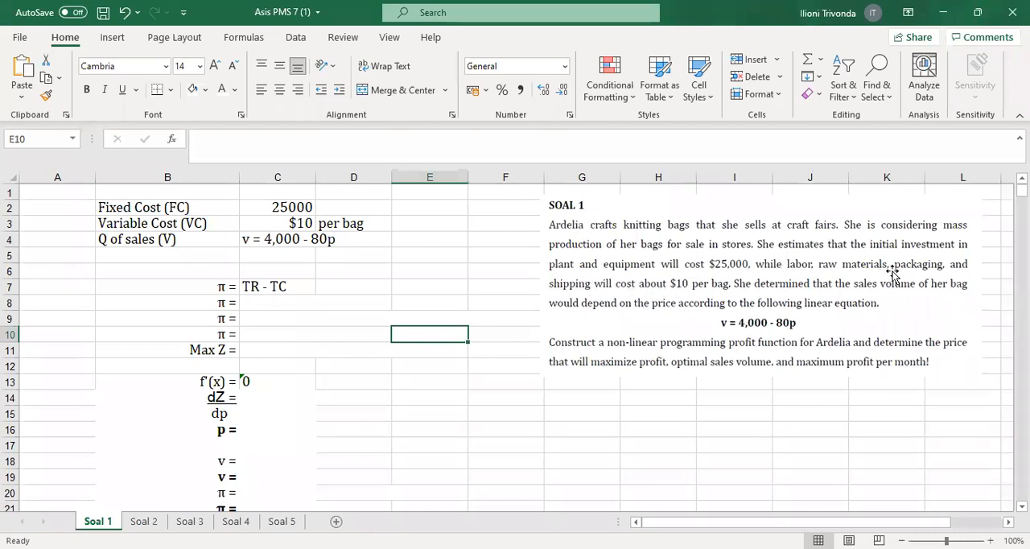
Review the given fixed cost, variable cost and sales volume entries in rows 2 to 4 against the problem text
drag(114, 209, 278, 212)
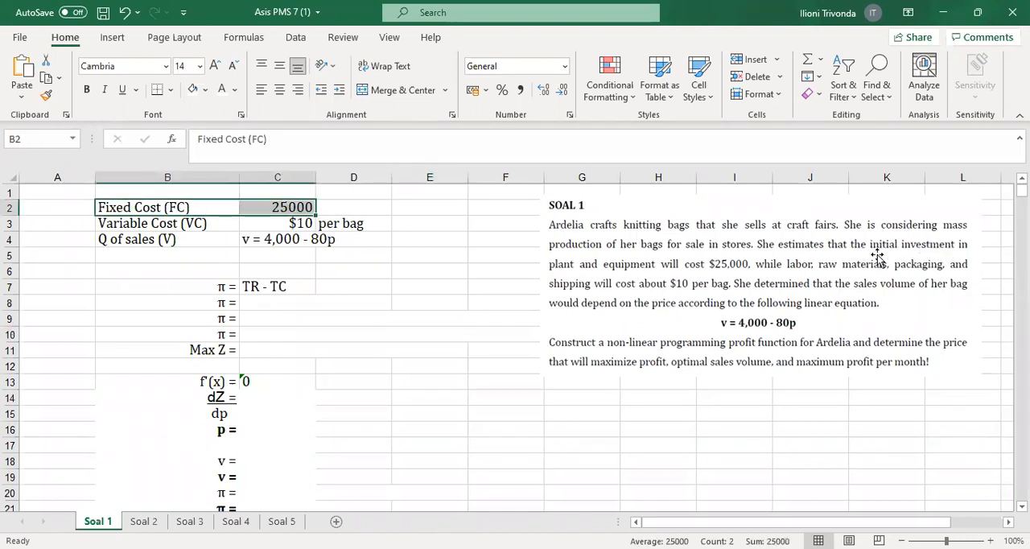
click(147, 228)
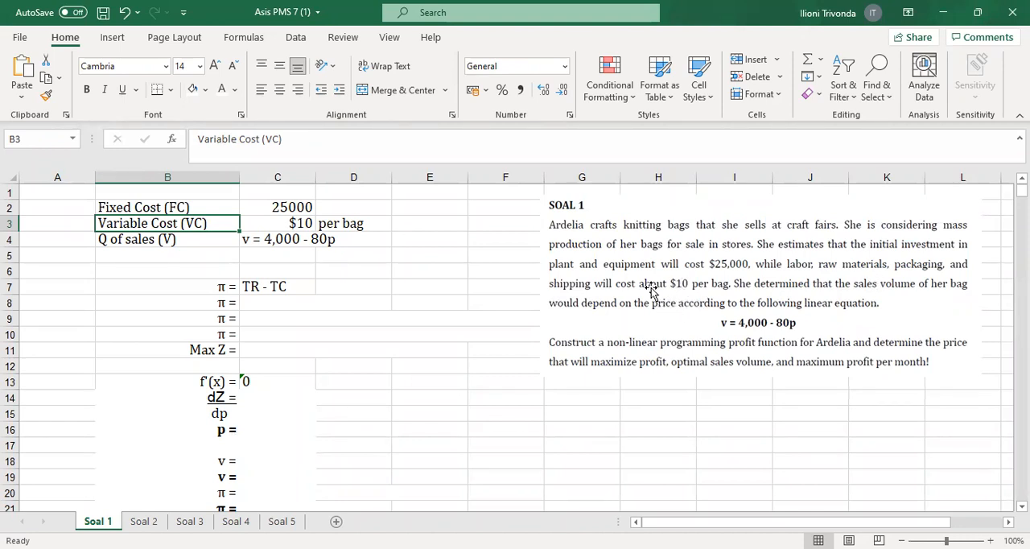
drag(277, 227, 332, 226)
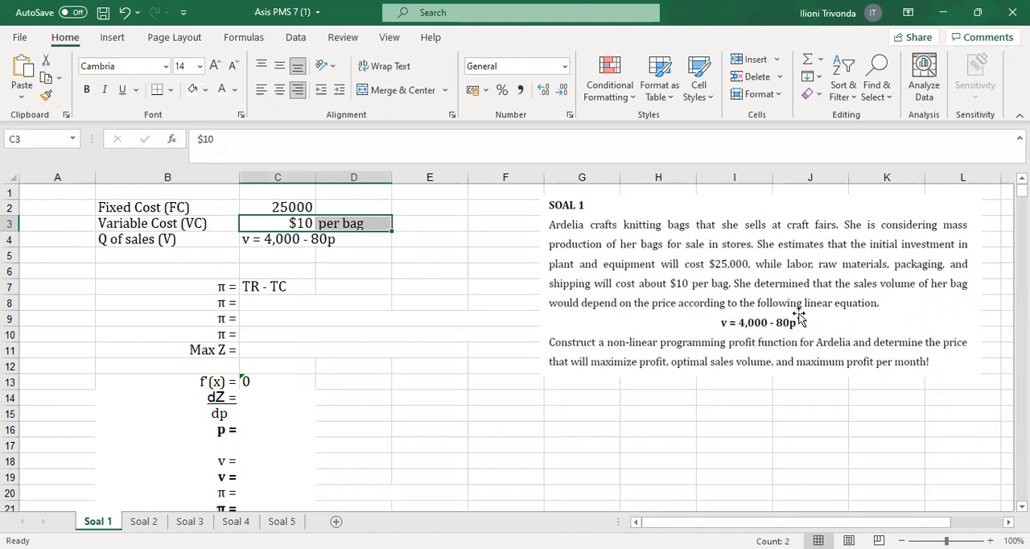
click(262, 255)
click(341, 241)
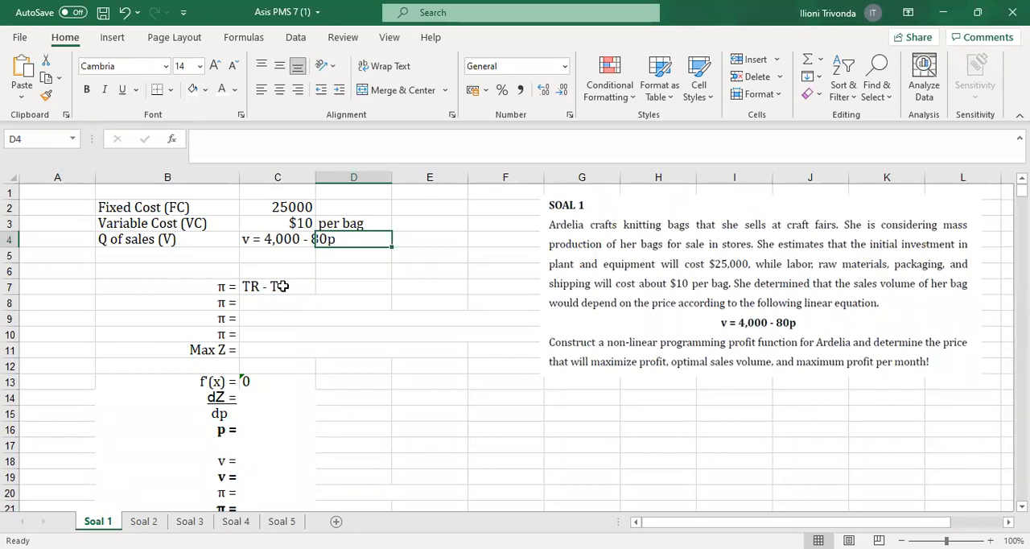
Reveal the hidden profit expressions in C8 and C9 by giving their text a black font colour
click(257, 301)
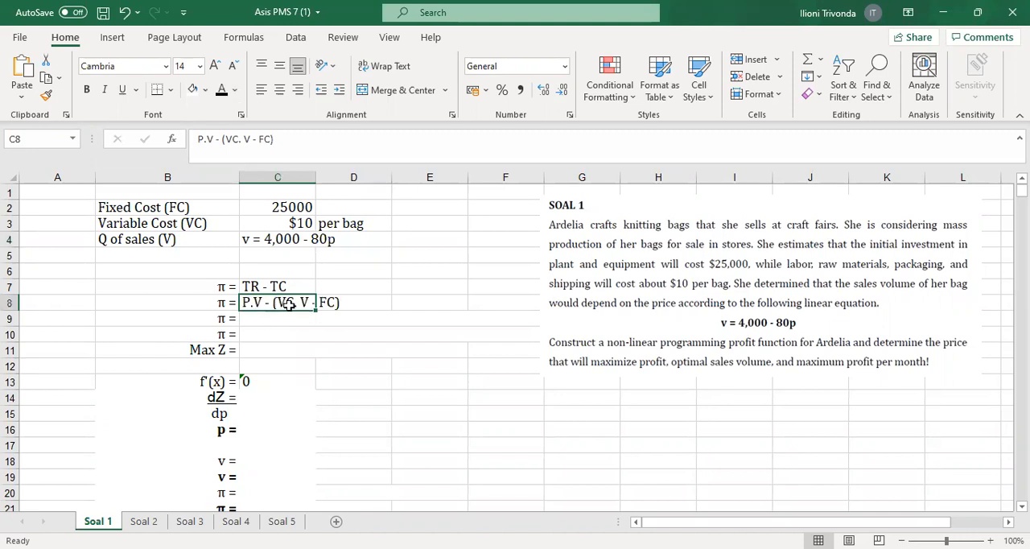
click(420, 272)
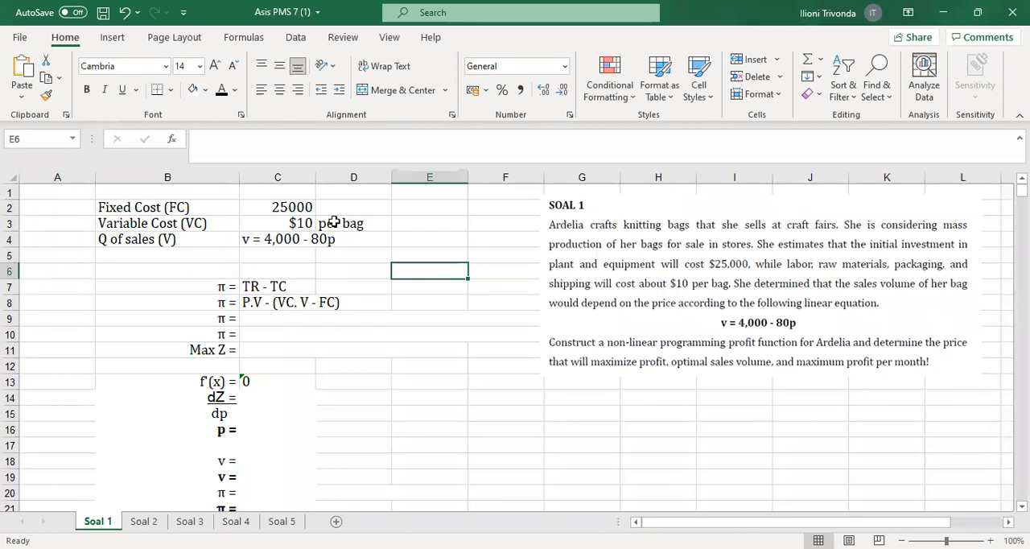
click(273, 317)
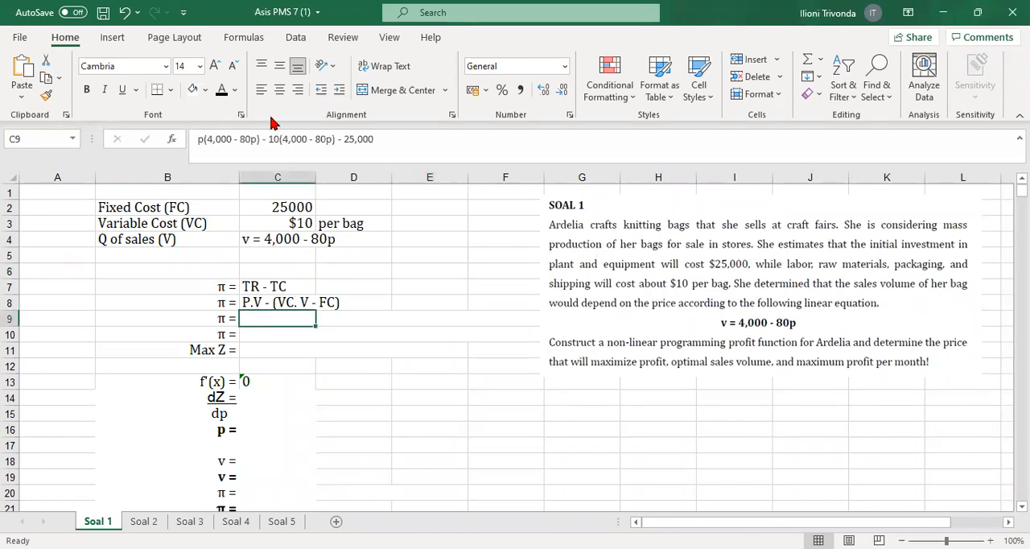
click(223, 93)
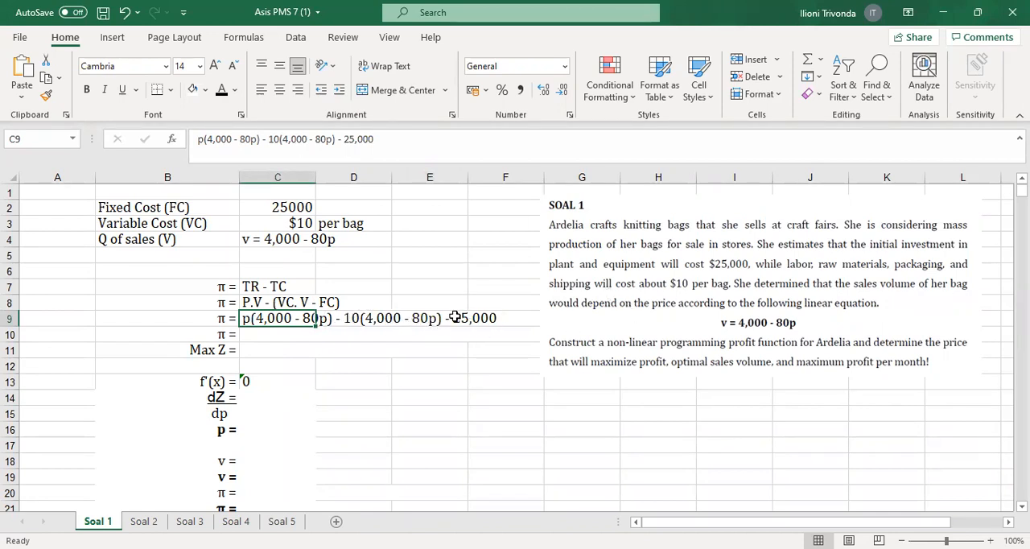
click(435, 297)
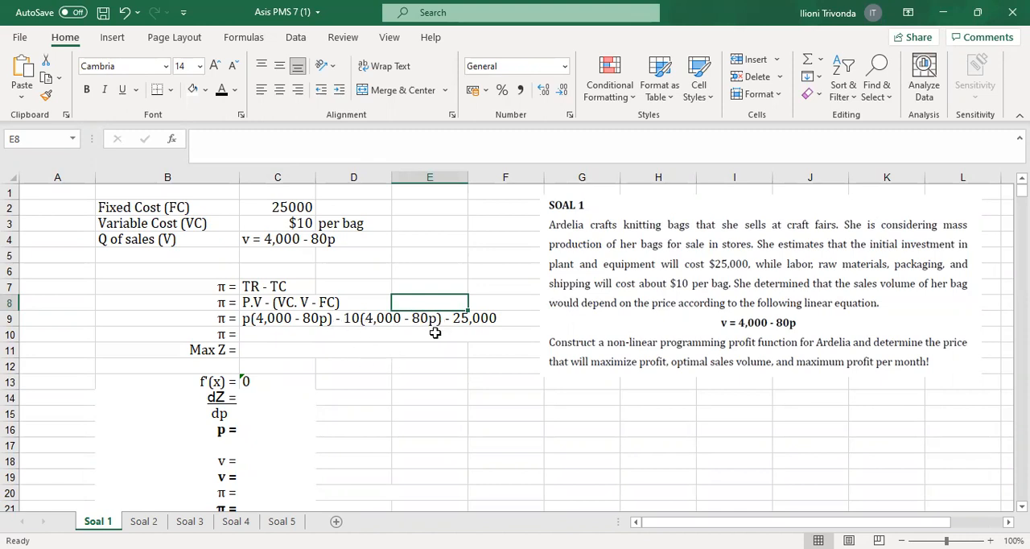
Apply the black font colour to the expanded profit expression in C10 and the Max Z function in C11
click(268, 337)
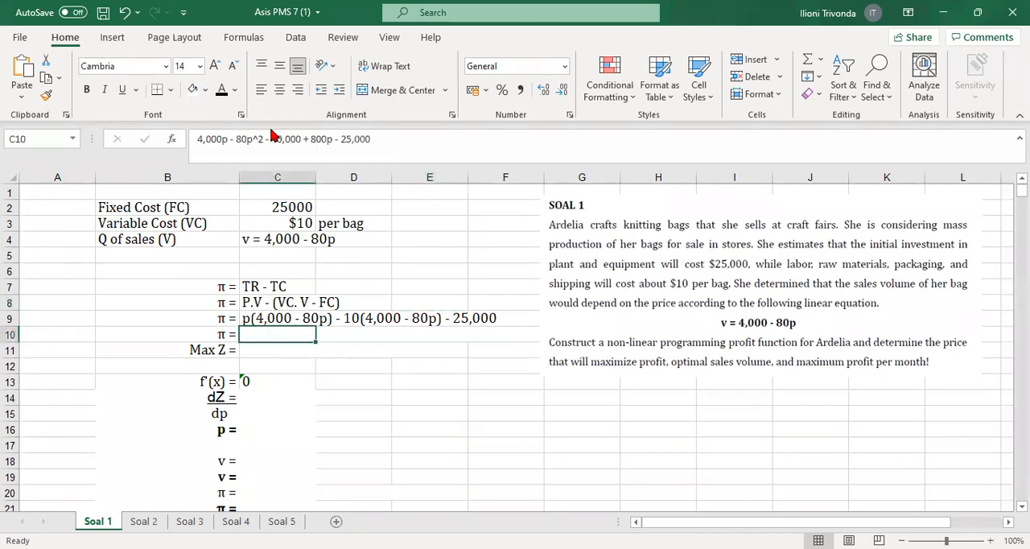
click(222, 90)
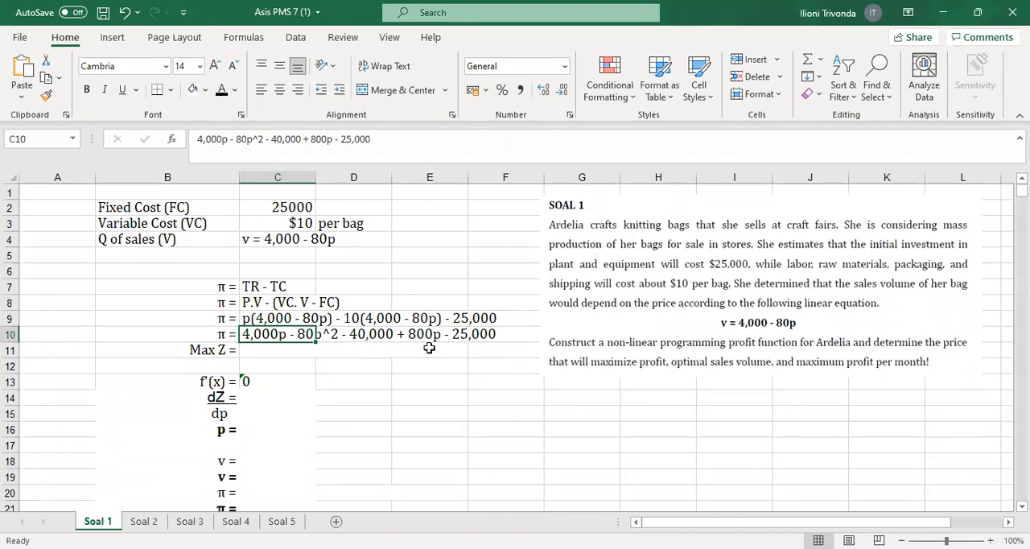
click(250, 348)
click(221, 89)
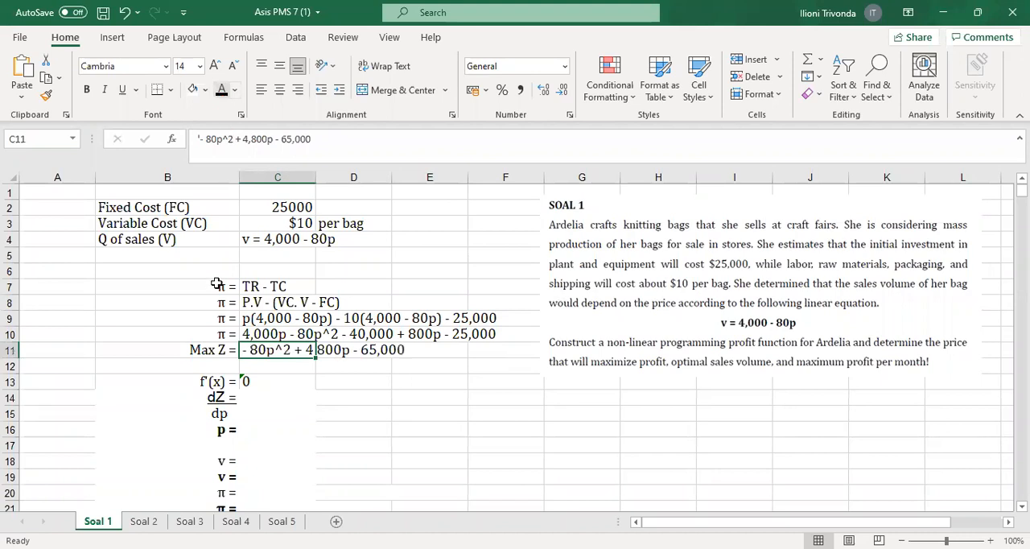
Show the derivative - 160p + 4,800 = 0 in C14 and the optimal price p of 30 in C16
click(177, 357)
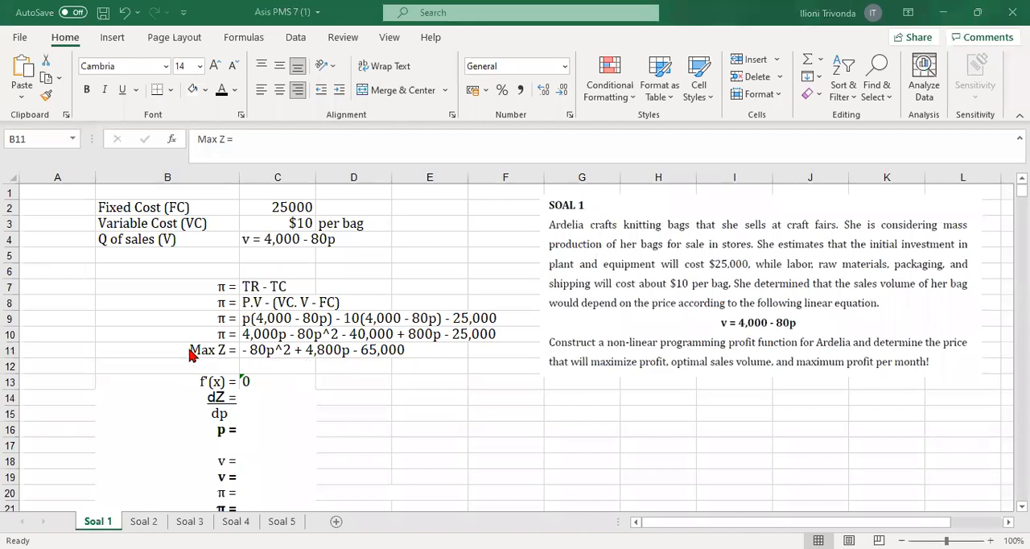
drag(195, 349, 467, 351)
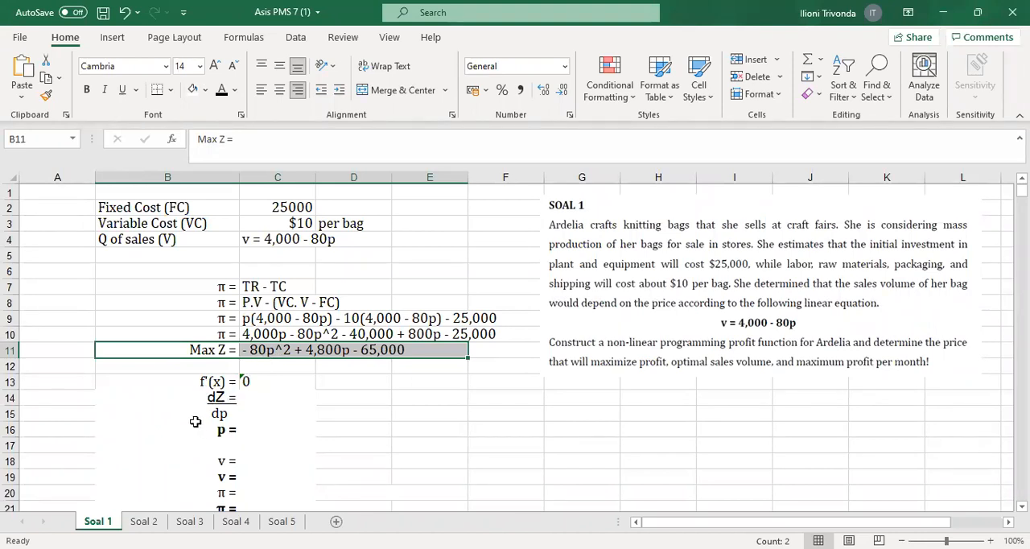
click(334, 380)
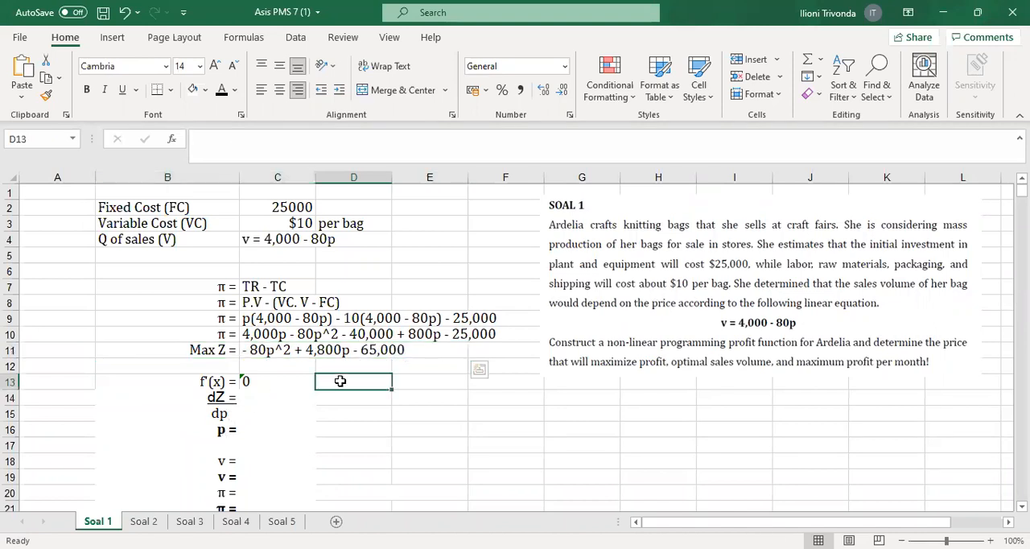
click(260, 353)
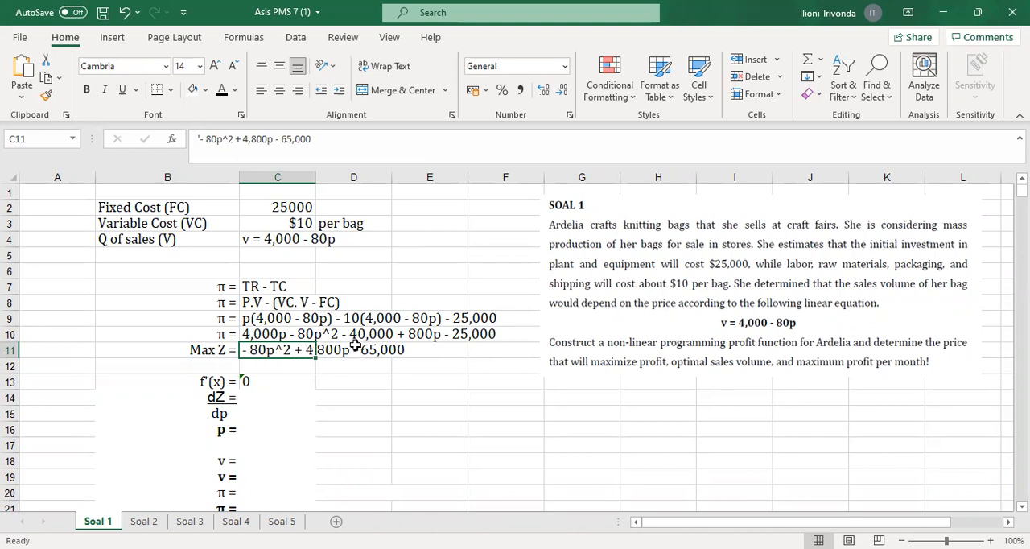
click(276, 400)
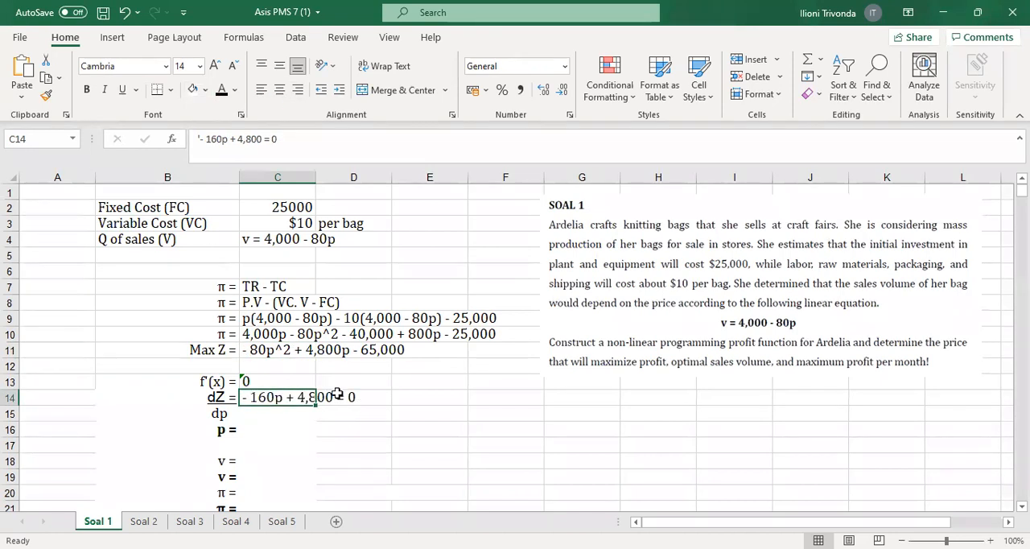
click(435, 398)
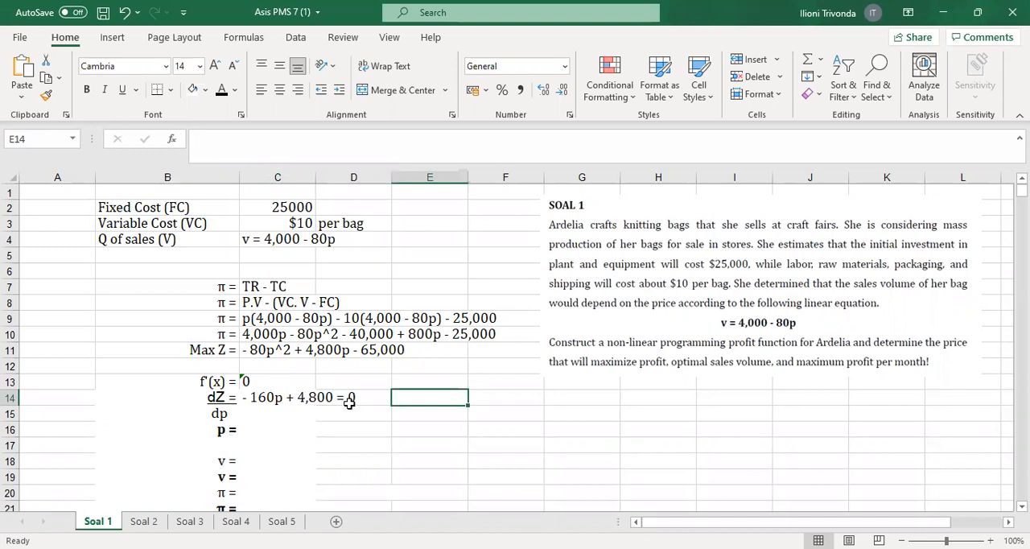
click(260, 430)
text(30)
key(ctrl+Return)
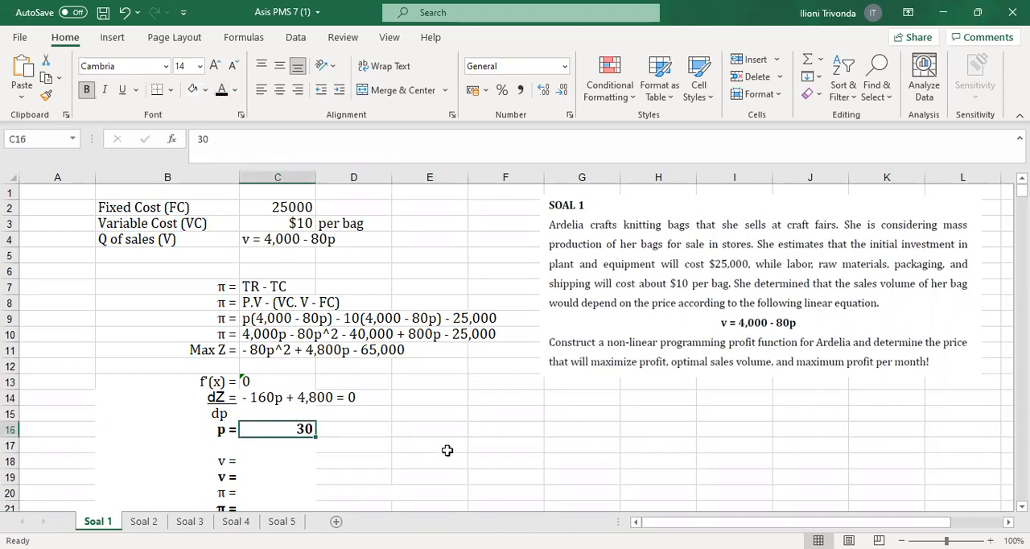
Make the sales volume substitution 4,000 - 80(30) in C18 and its result in C19 visible in black font
drag(196, 429, 315, 431)
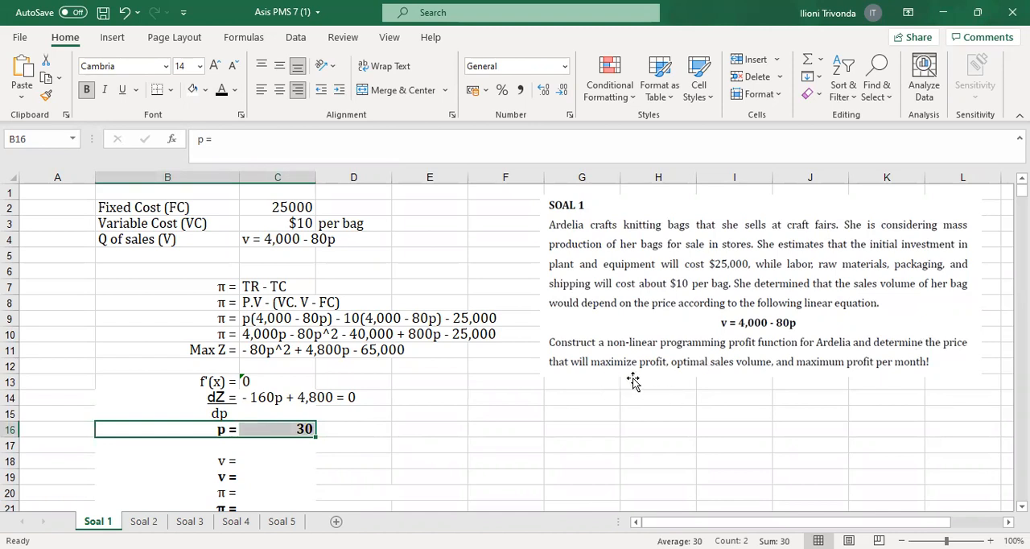
text(p =	30)
click(247, 241)
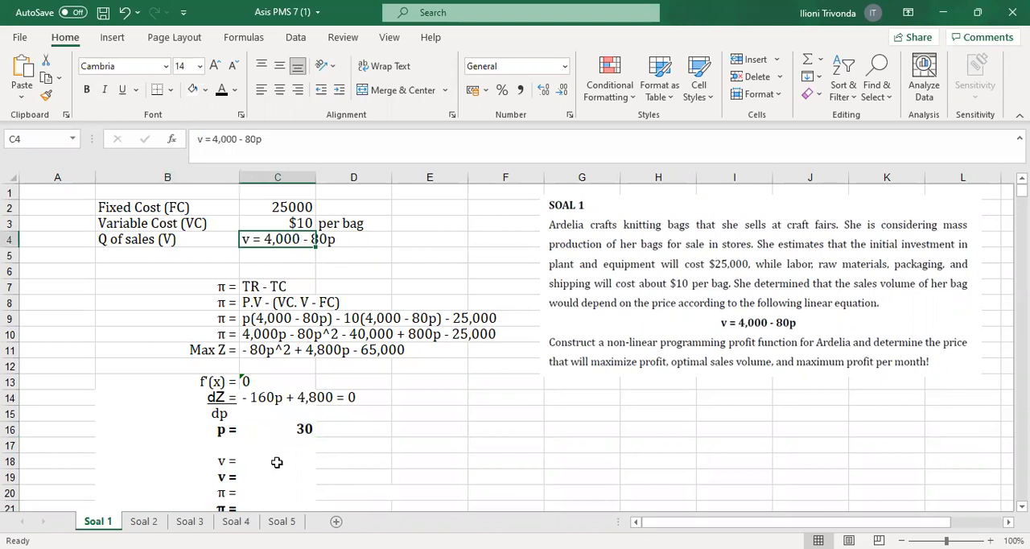
click(276, 462)
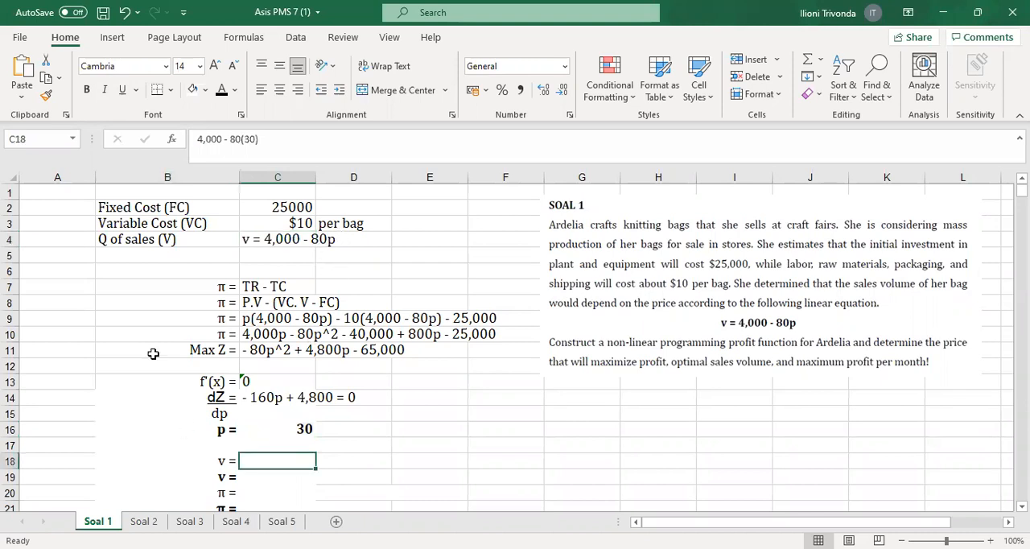
click(221, 88)
click(400, 459)
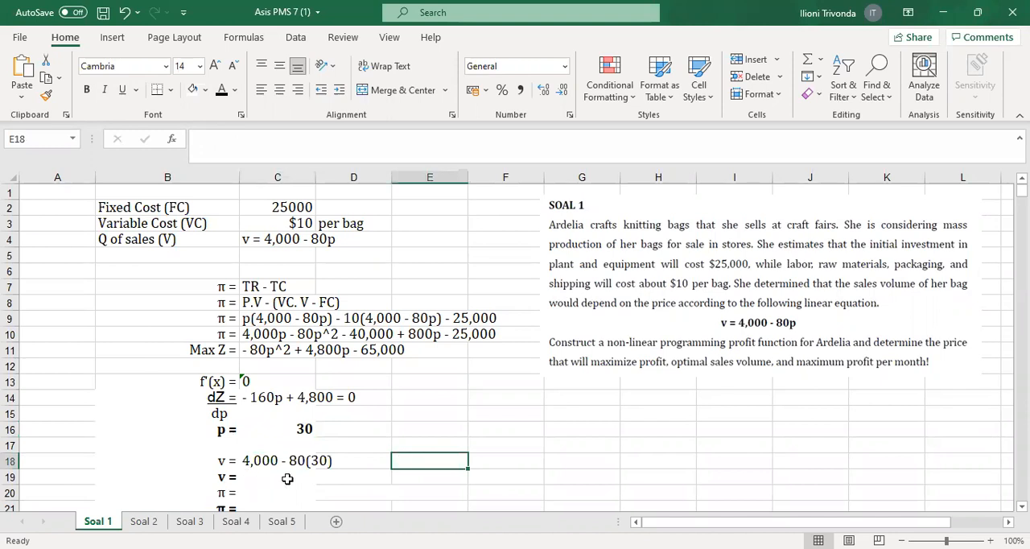
click(278, 477)
click(221, 89)
scroll(363, 428, down, 1)
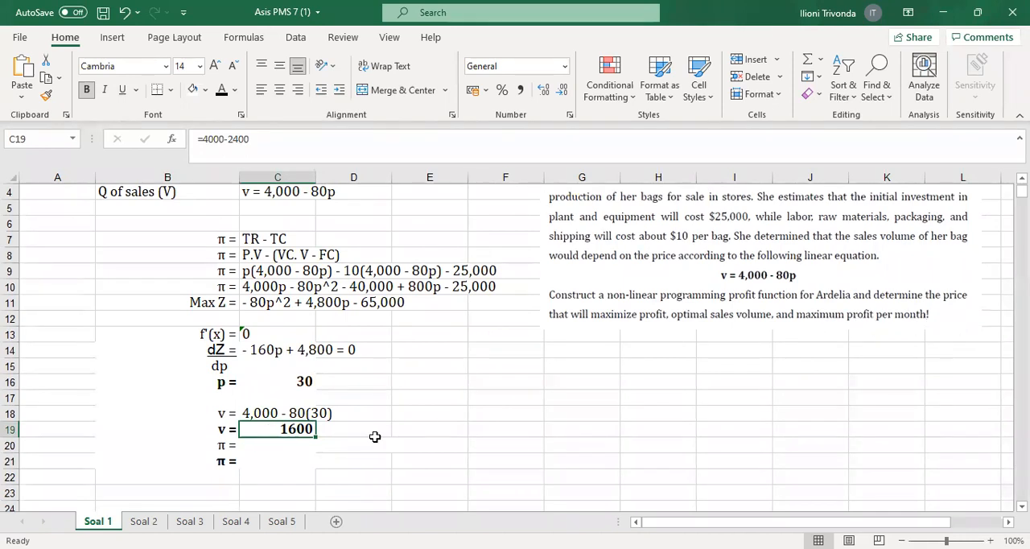
Reveal the profit substitution - 80(30)^2 + 4,800(30) - 65,000 in C20 and its result in C21 with black font
scroll(375, 444, up, 1)
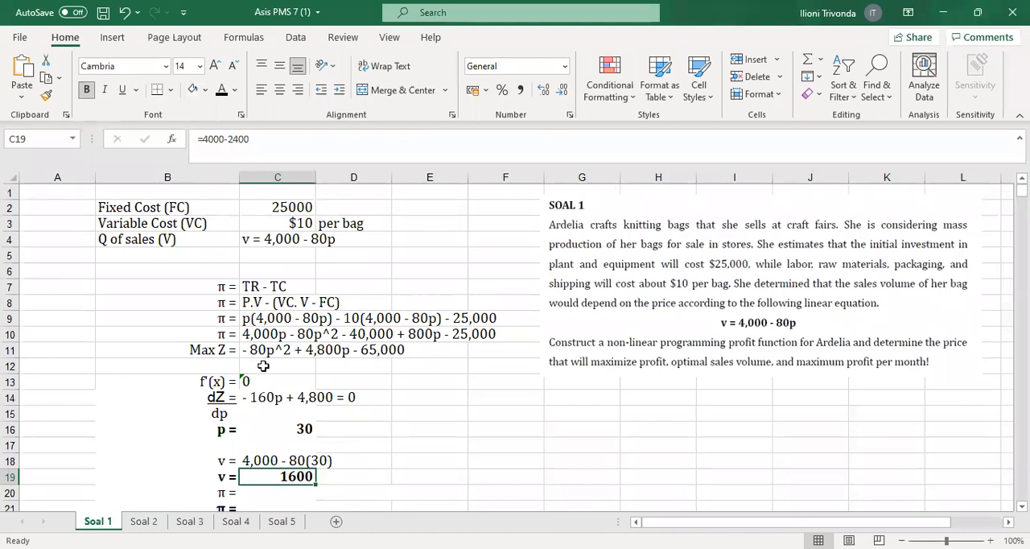
drag(189, 350, 402, 354)
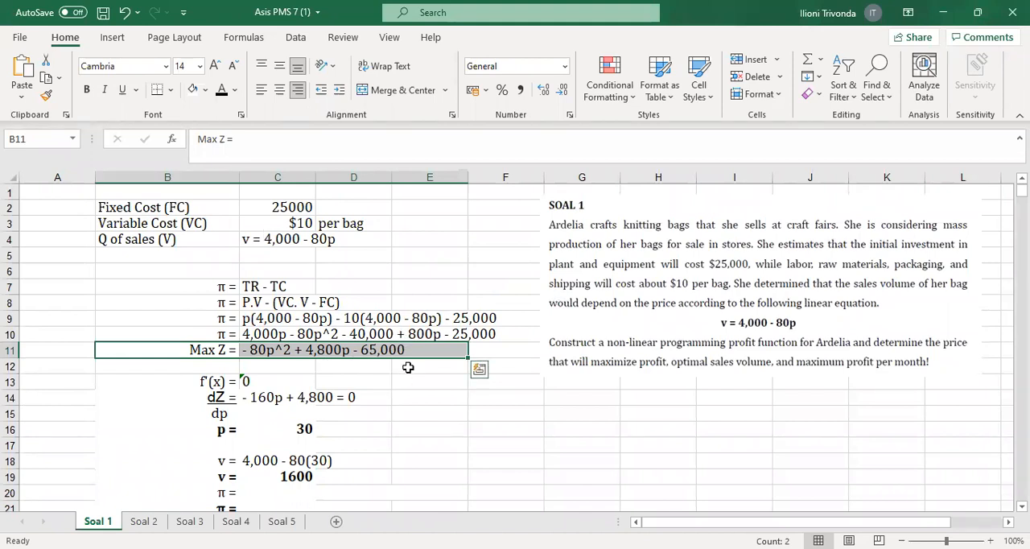
click(421, 393)
scroll(283, 432, down, 1)
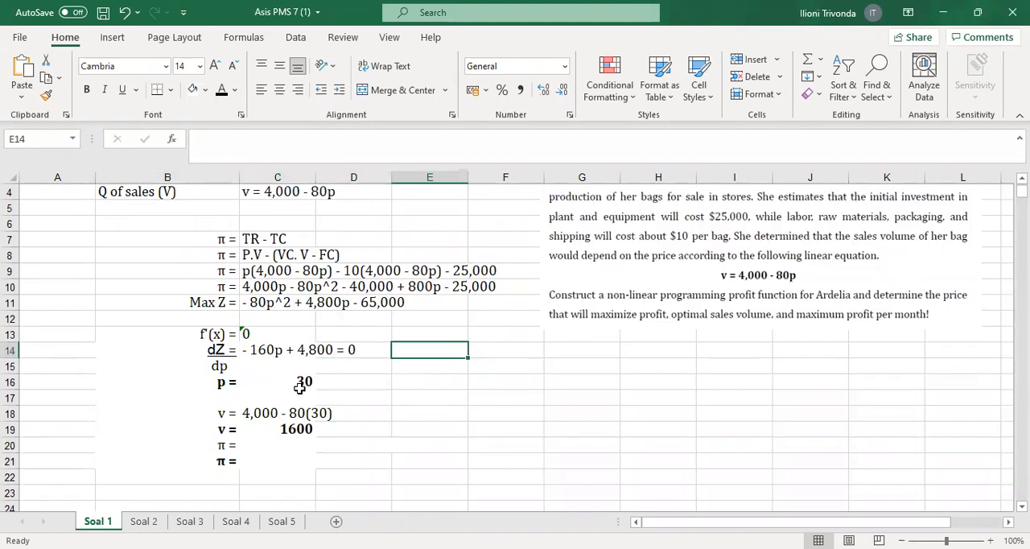
click(296, 382)
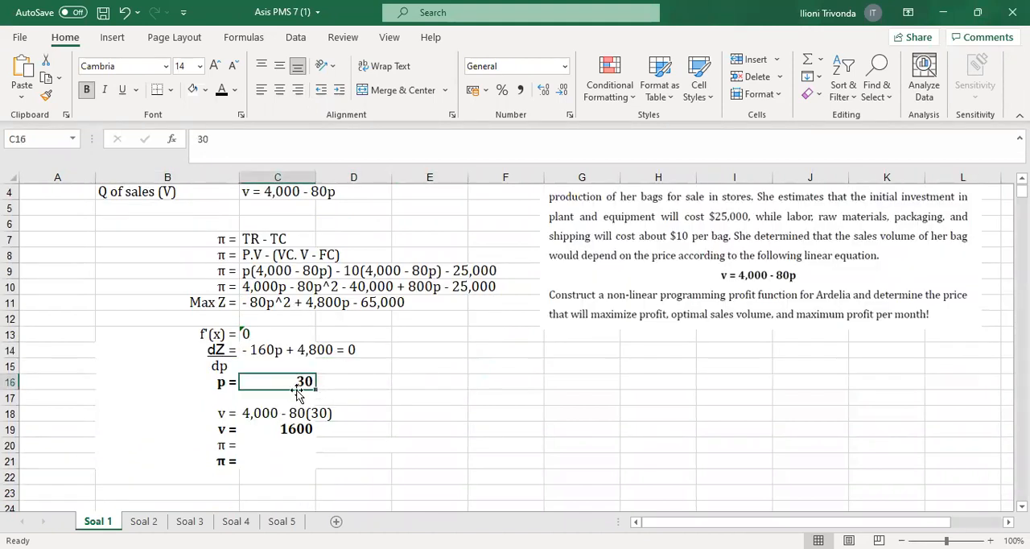
click(270, 302)
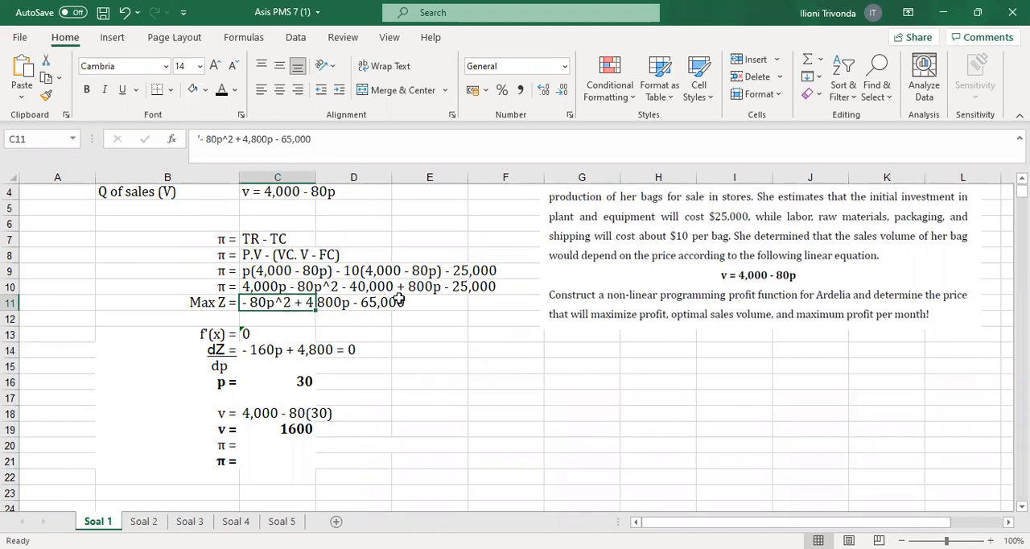
click(257, 445)
click(219, 91)
click(422, 373)
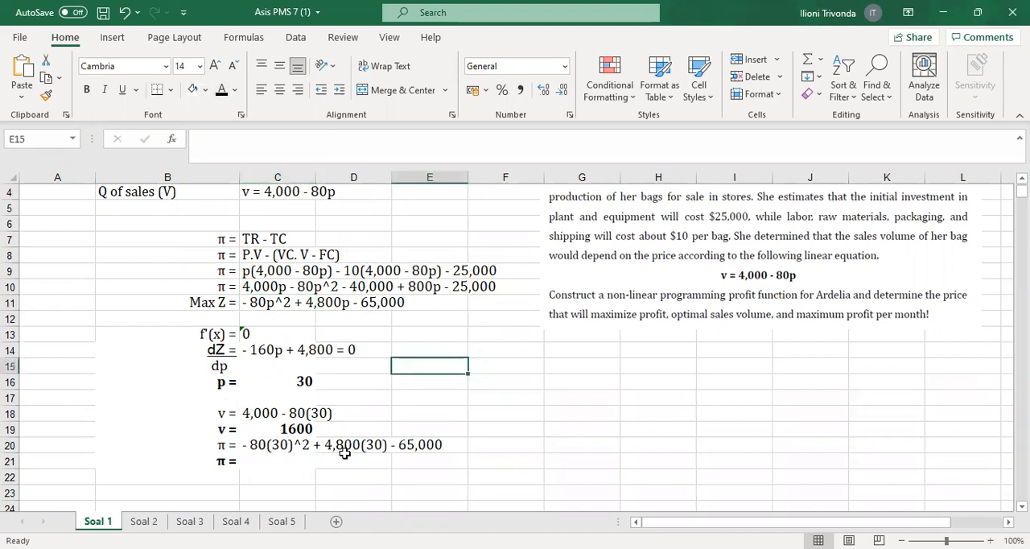
click(264, 464)
click(221, 89)
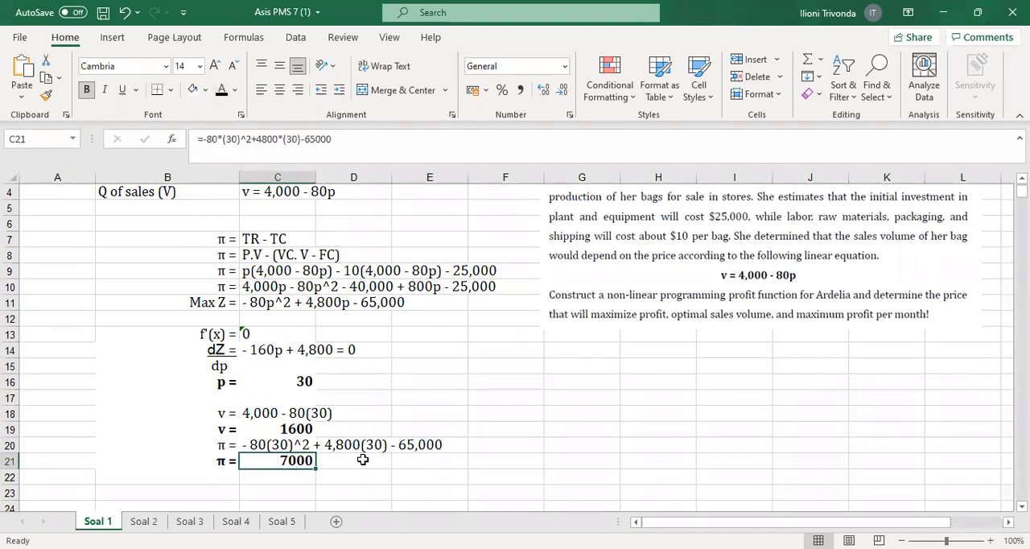
click(526, 416)
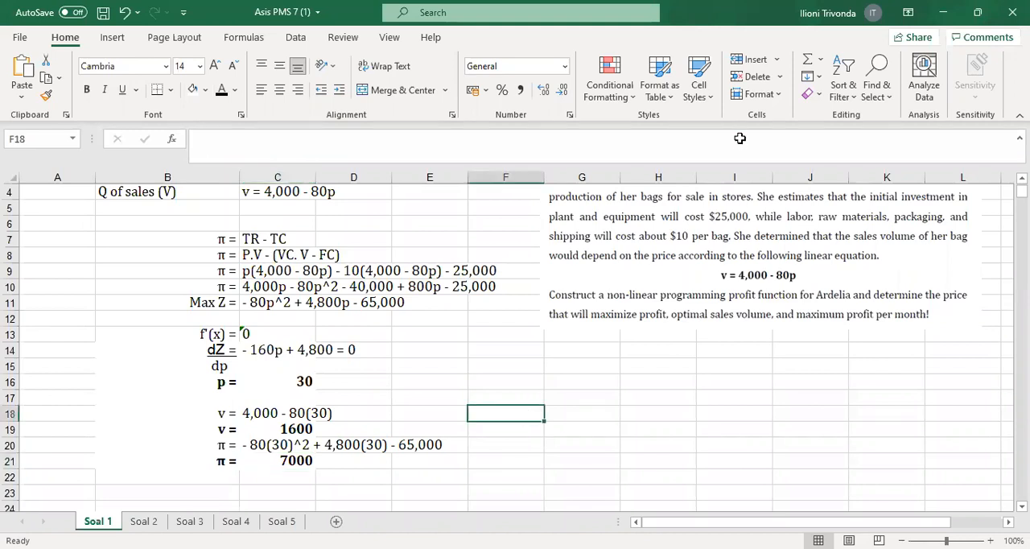
scroll(732, 259, up, 1)
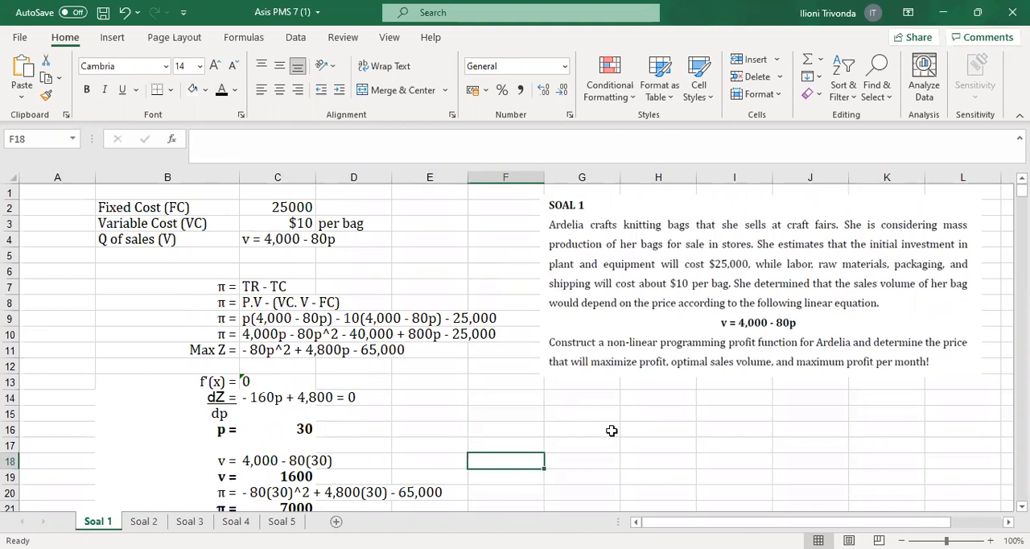
scroll(612, 430, down, 1)
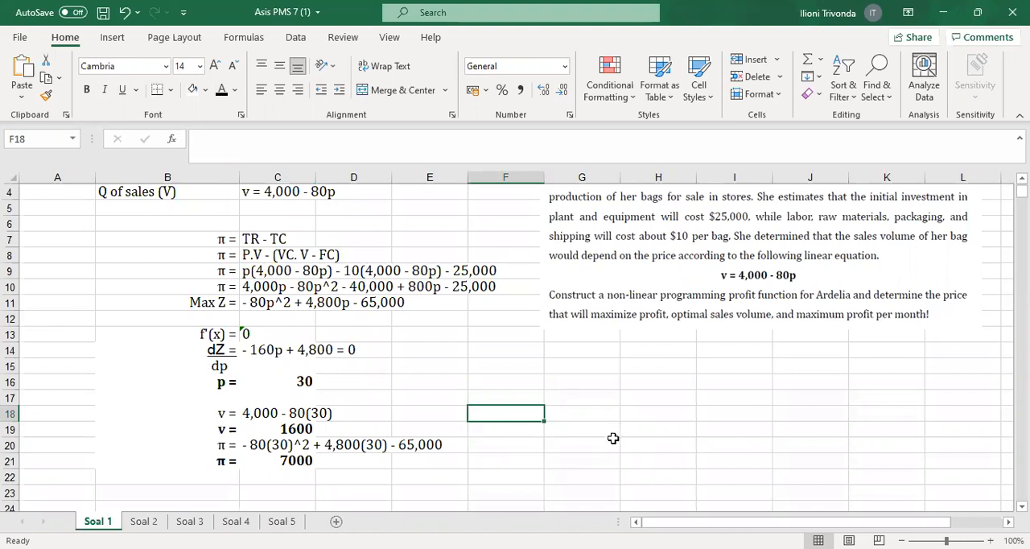
scroll(614, 438, up, 1)
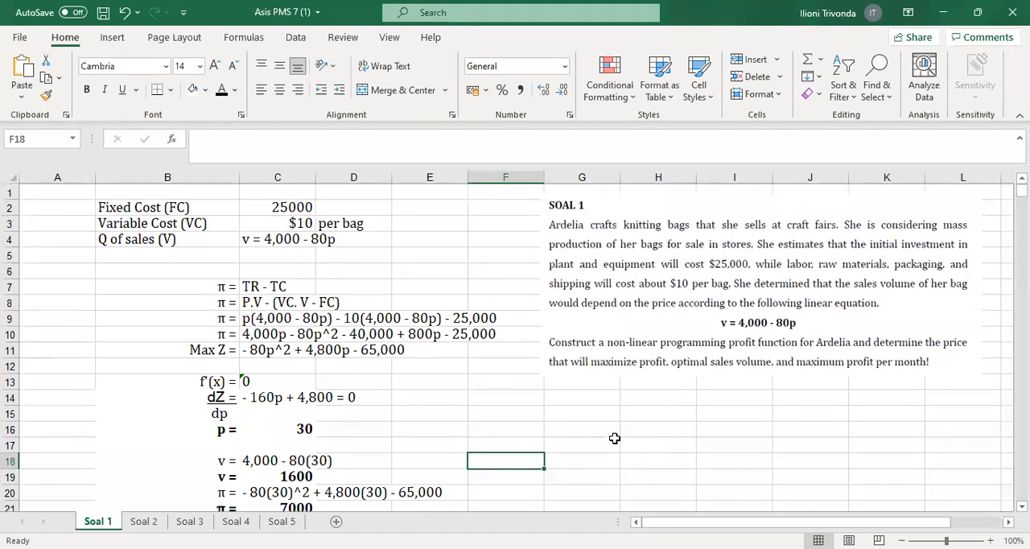
Open the Soal 2 sheet and examine the X1 and X2 desk model rows and the Time table's columns
click(160, 521)
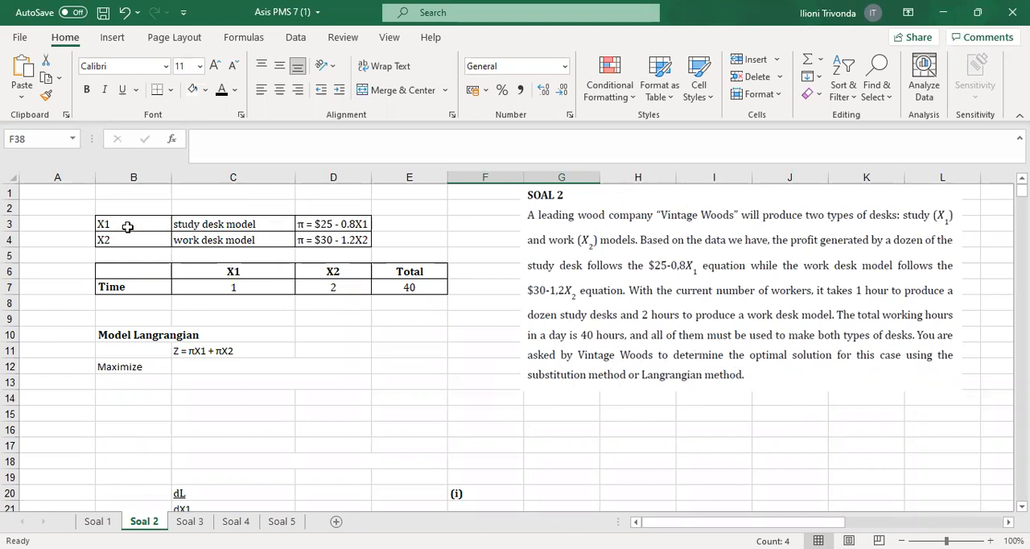
drag(113, 228, 336, 227)
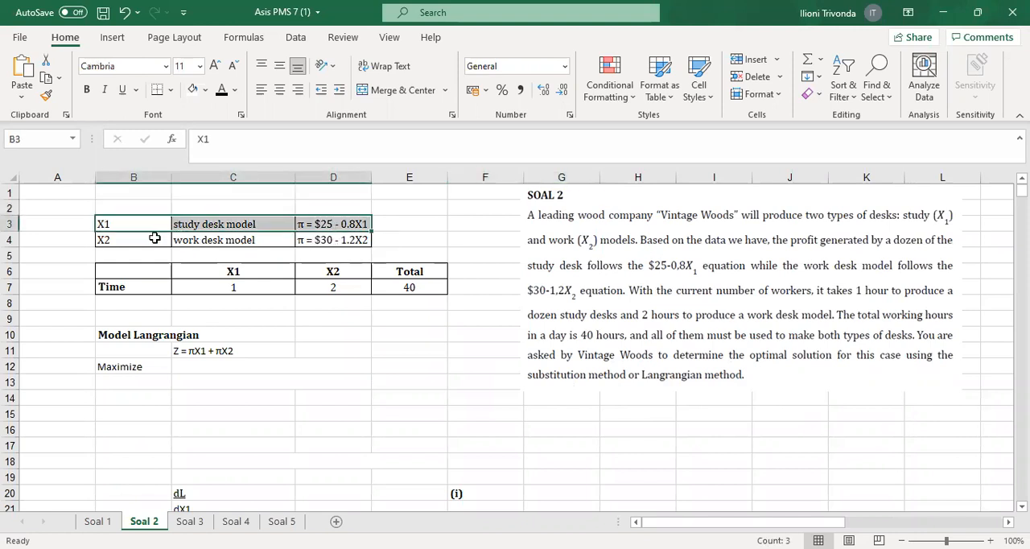
drag(107, 242, 384, 236)
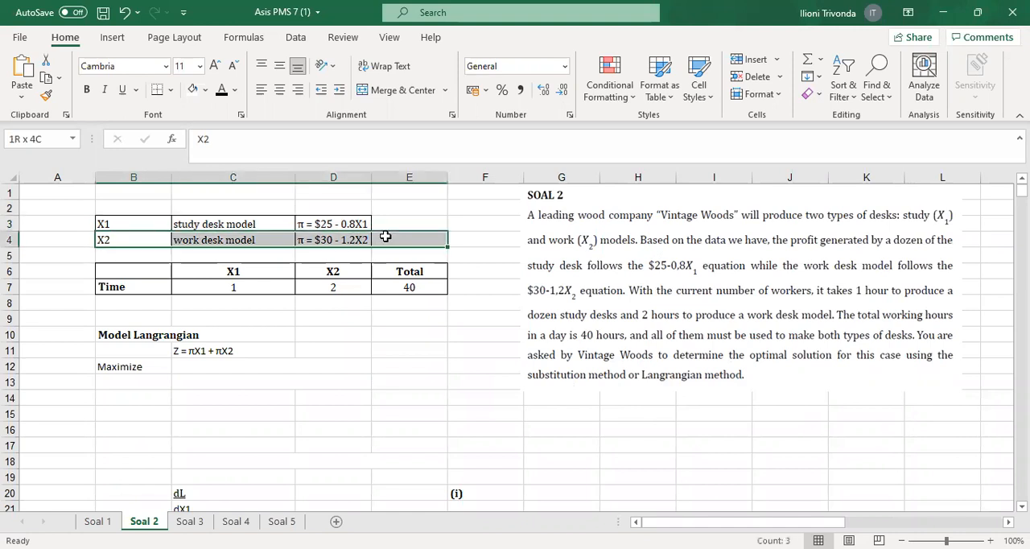
click(453, 231)
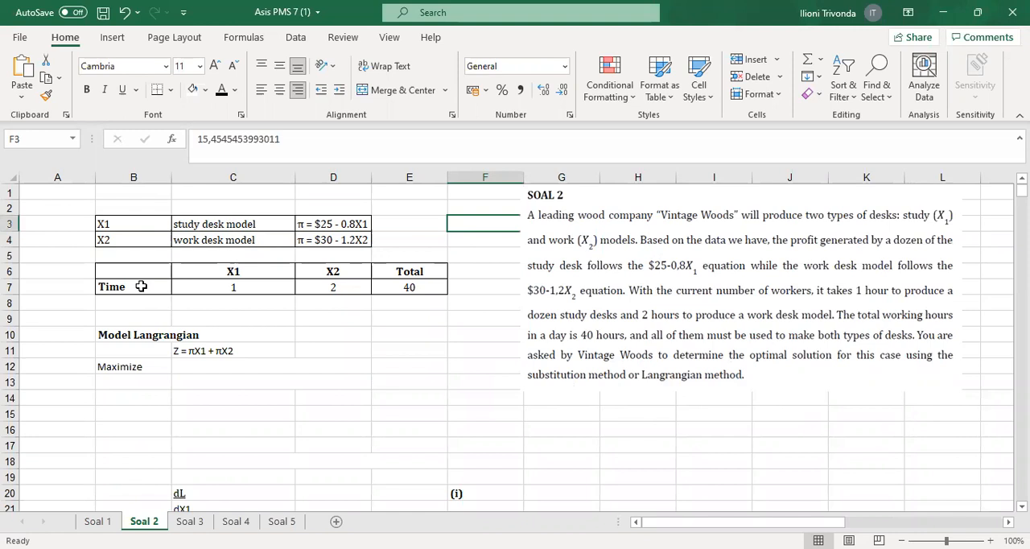
drag(258, 271, 258, 288)
drag(325, 276, 327, 288)
drag(410, 273, 414, 288)
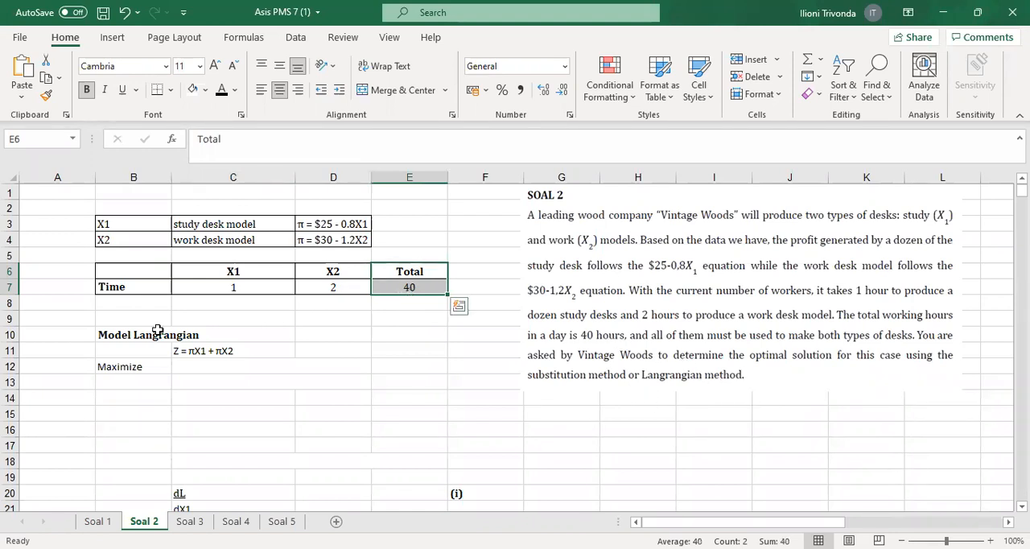
Review the profit functions of the study and work desk models alongside the Z = πX1 + πX2 line in C11
click(132, 349)
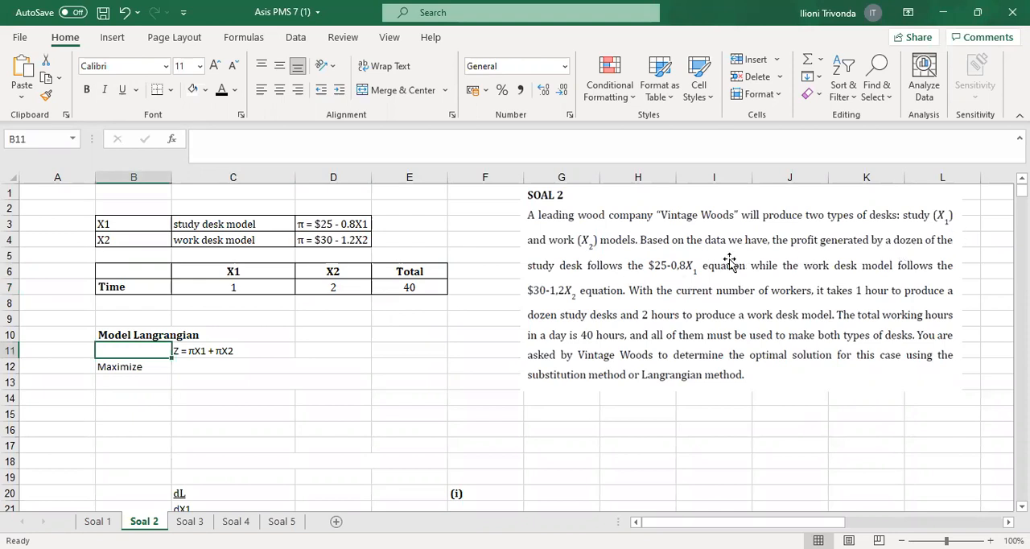
click(320, 225)
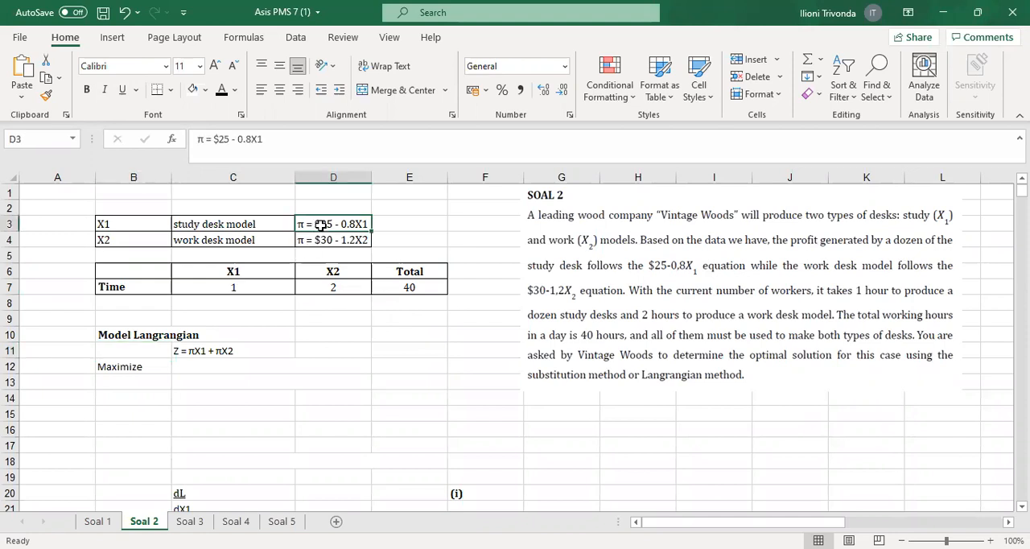
drag(320, 226, 326, 243)
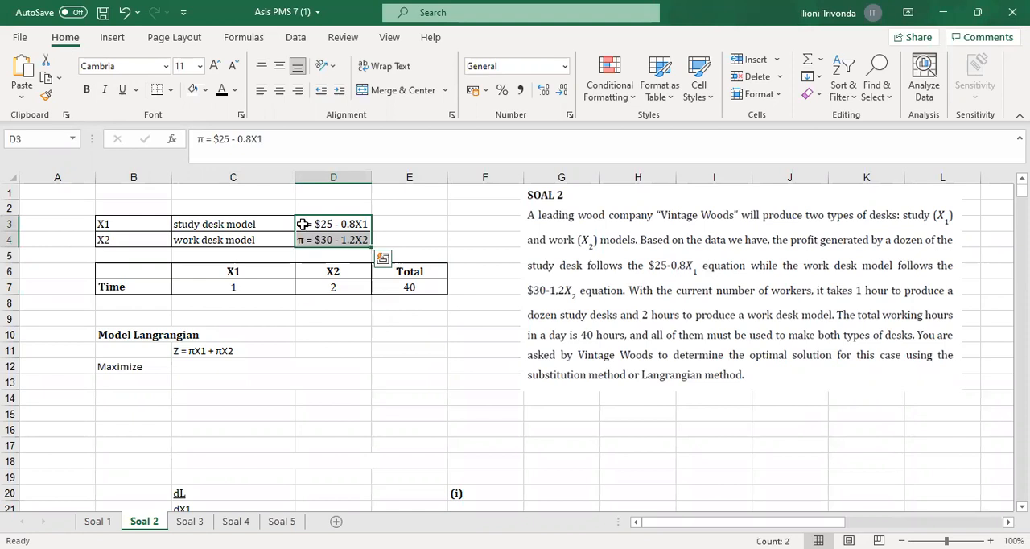
click(303, 224)
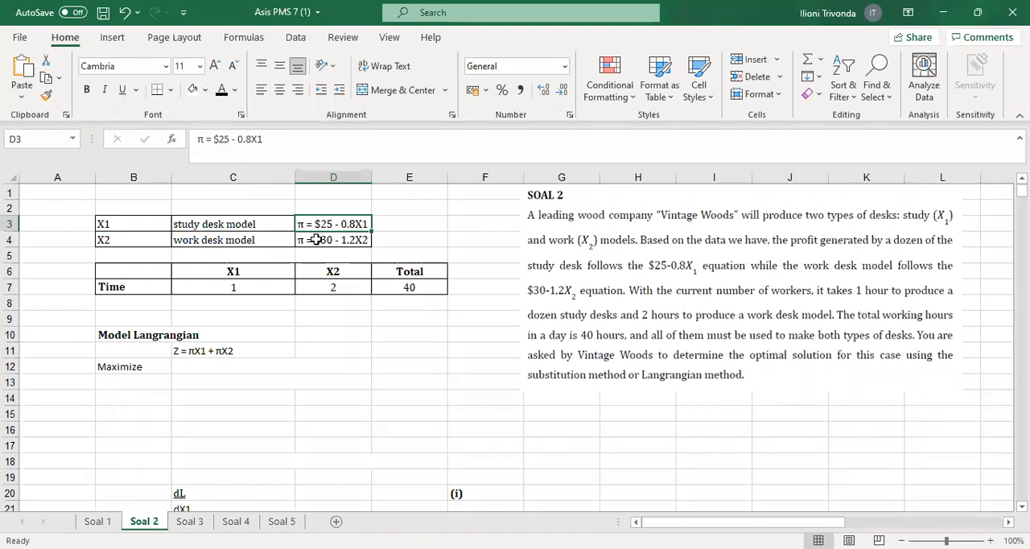
click(174, 351)
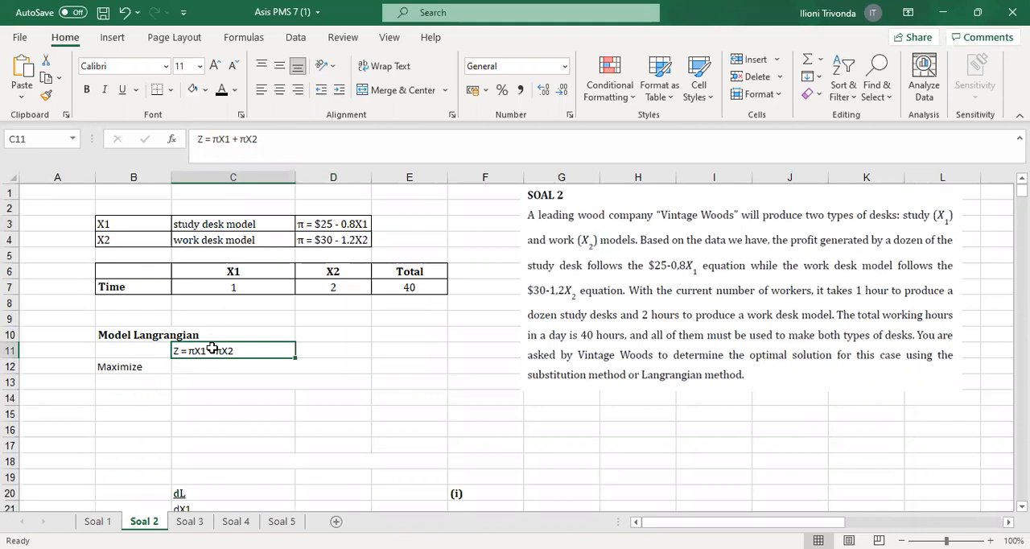
drag(113, 224, 208, 224)
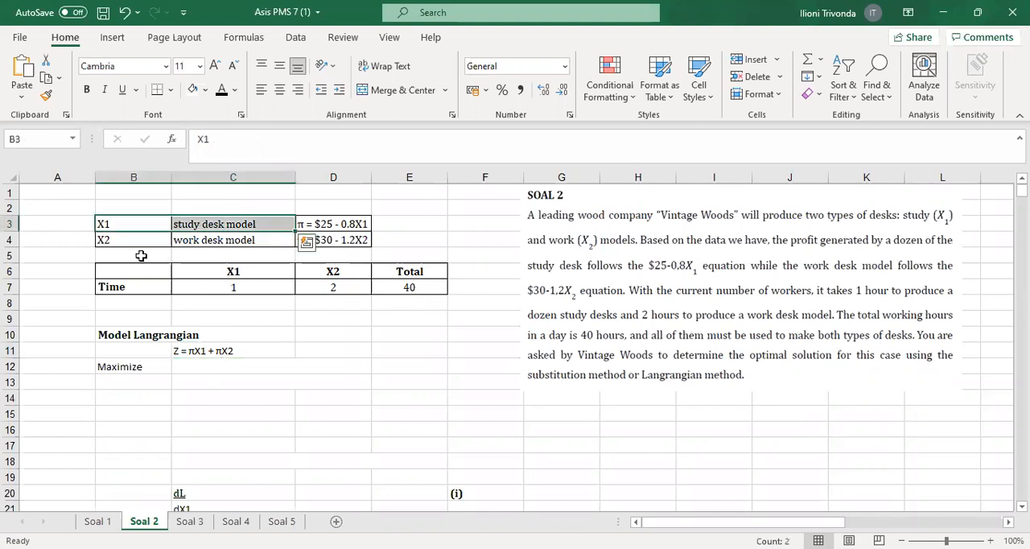
drag(128, 238, 321, 239)
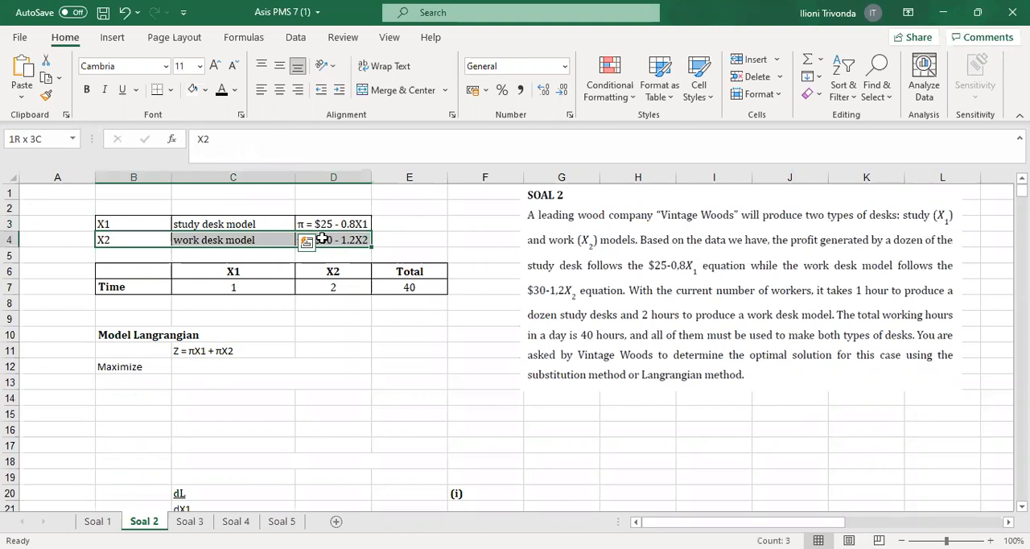
Reveal the Maximize function in C12 and its expanded form Z = 25X1 - 0.8X1^2 + 30X2 - 1.2X2^2 in C13 with black font
click(196, 366)
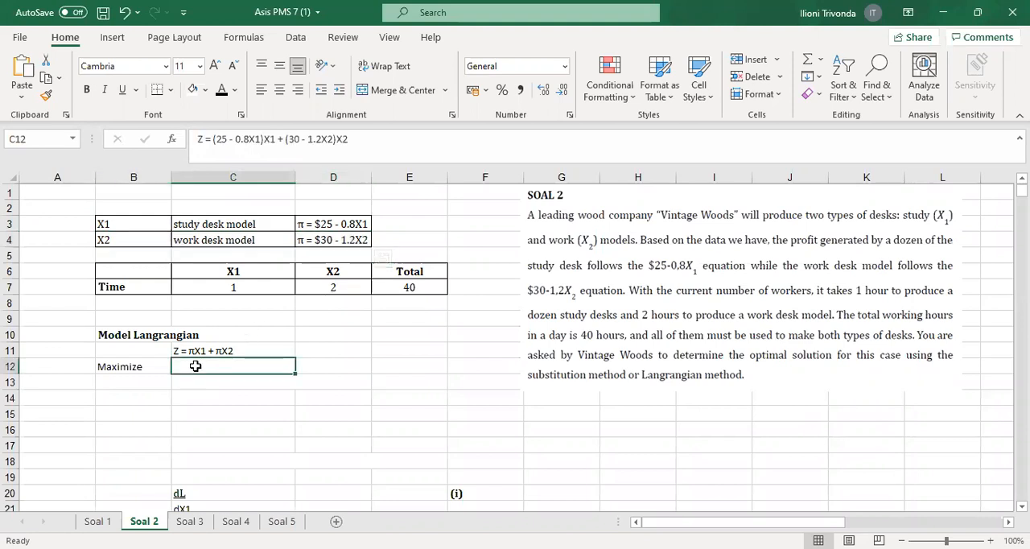
click(222, 90)
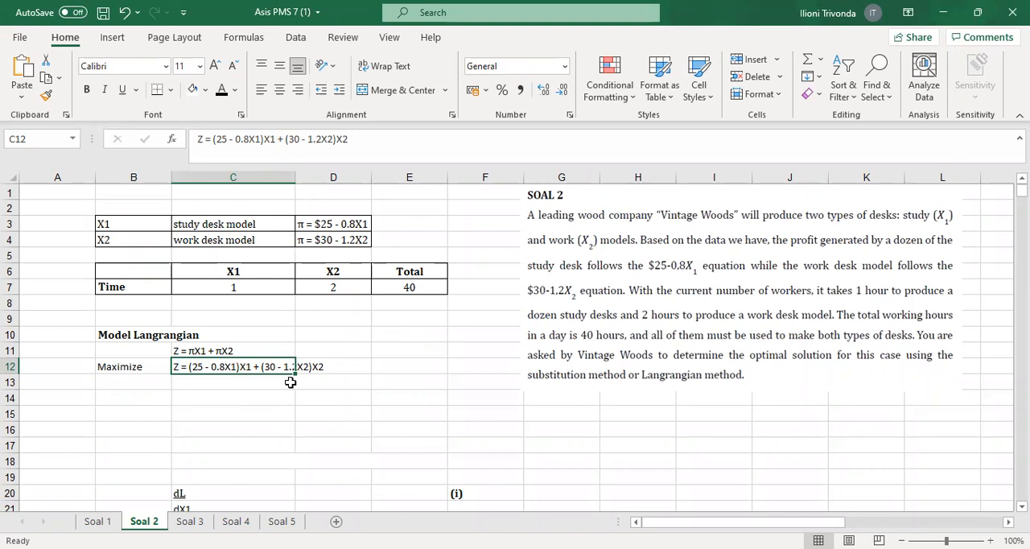
click(206, 382)
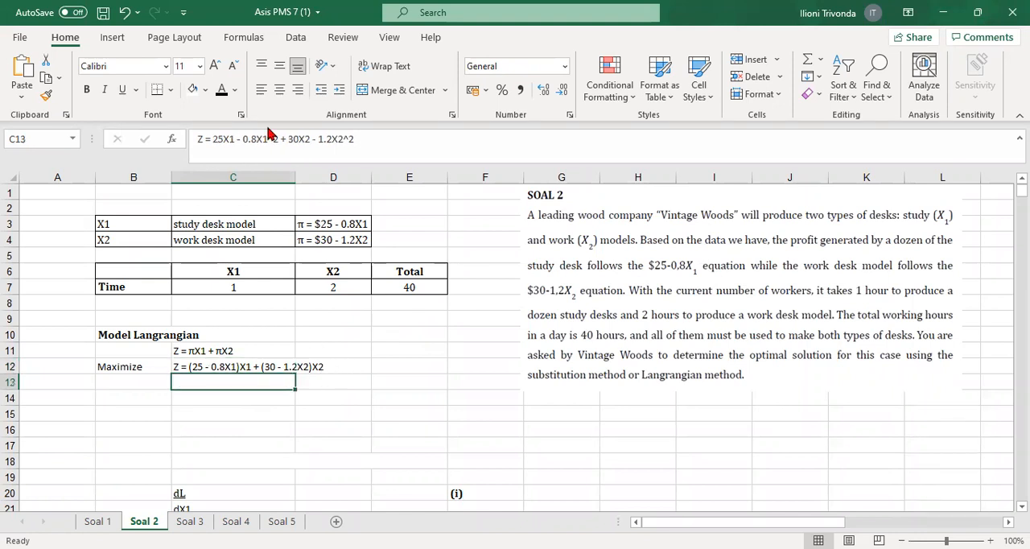
click(341, 320)
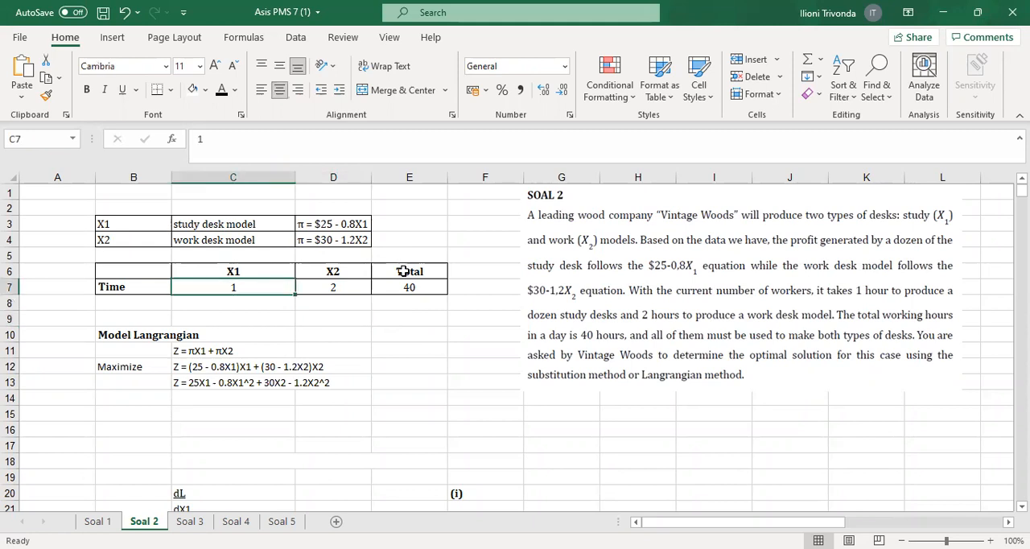
Apply black font to the "subject to:" label in C14 and the time constraint X1 + 2X2 <= 40 in C15
click(337, 288)
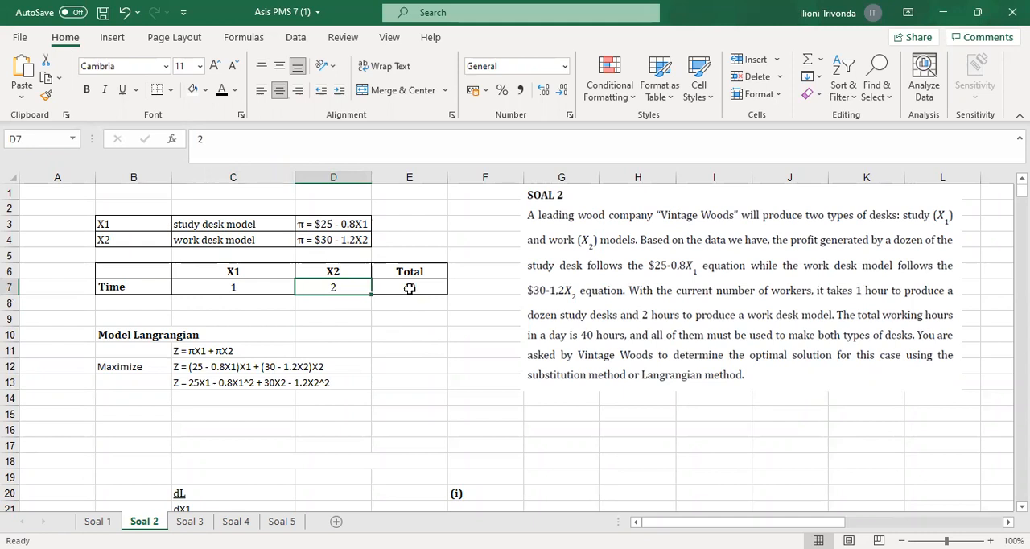
click(409, 288)
click(215, 399)
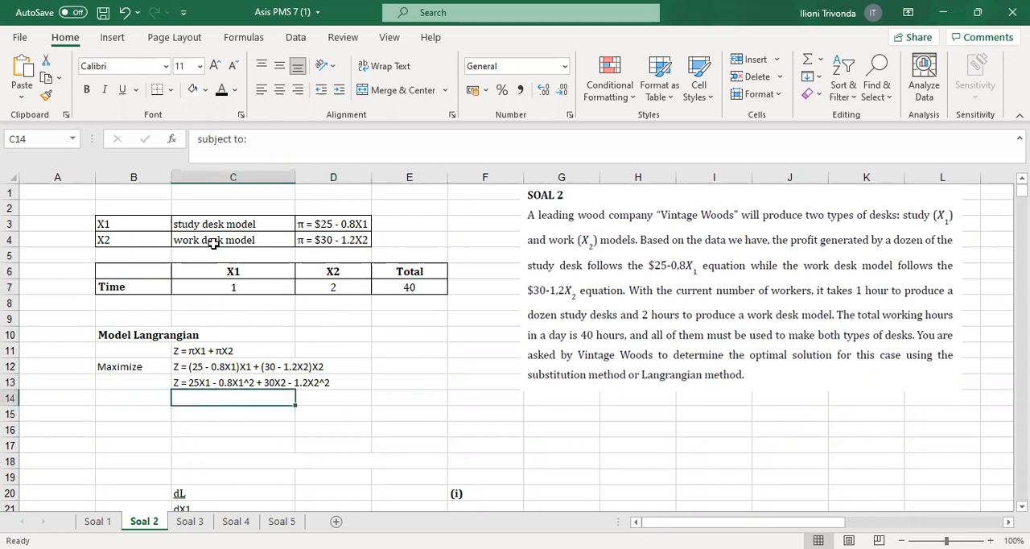
click(223, 91)
click(191, 413)
click(223, 91)
click(391, 345)
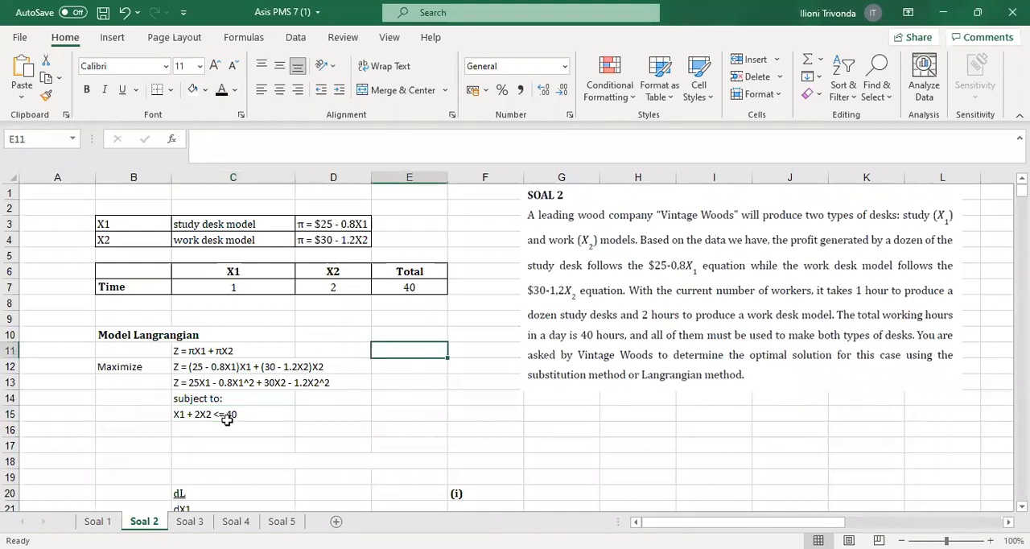
Make the Lagrangian function combining the C13 objective with - λ(X1 + 2X2 - 40) visible in C18 using black font
drag(144, 384, 296, 383)
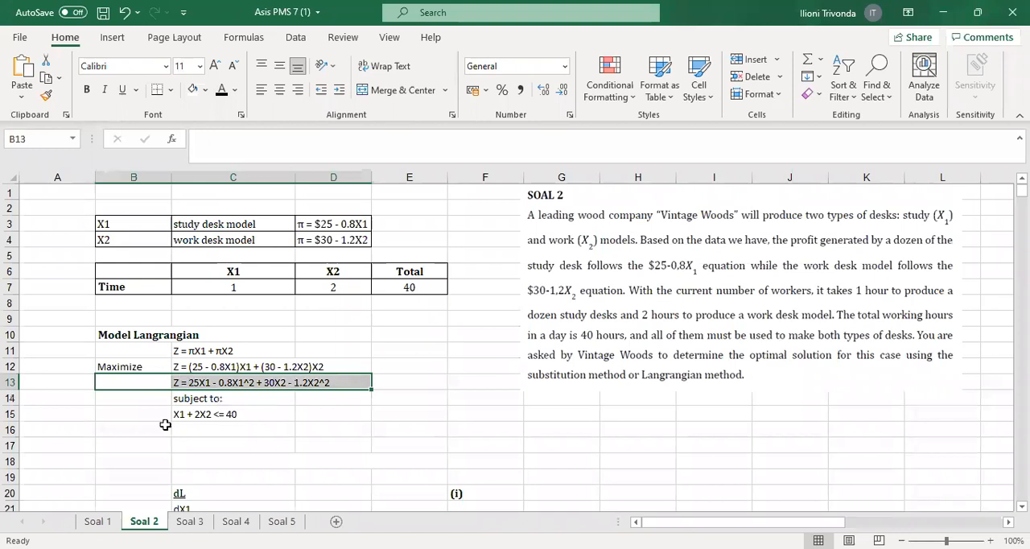
drag(144, 412, 255, 414)
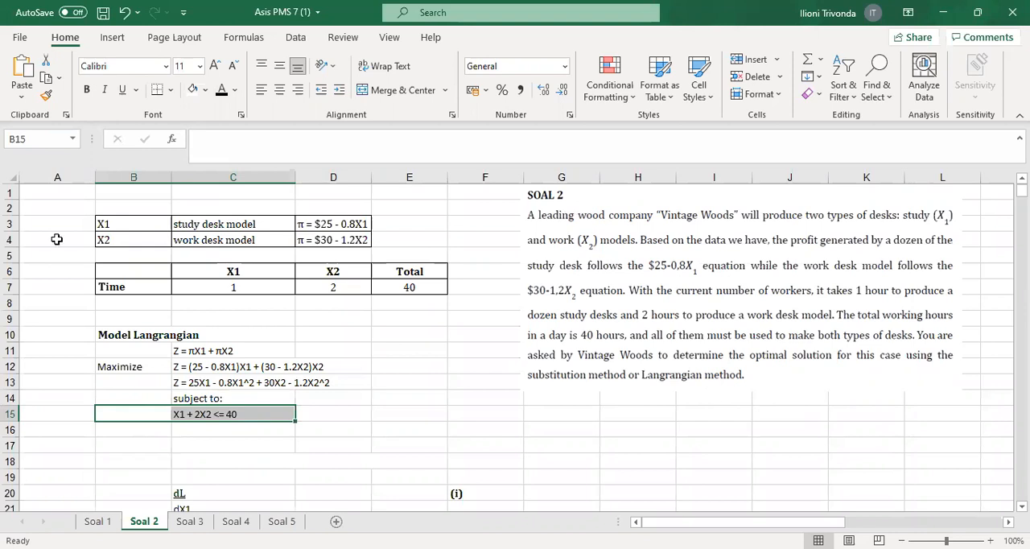
click(195, 384)
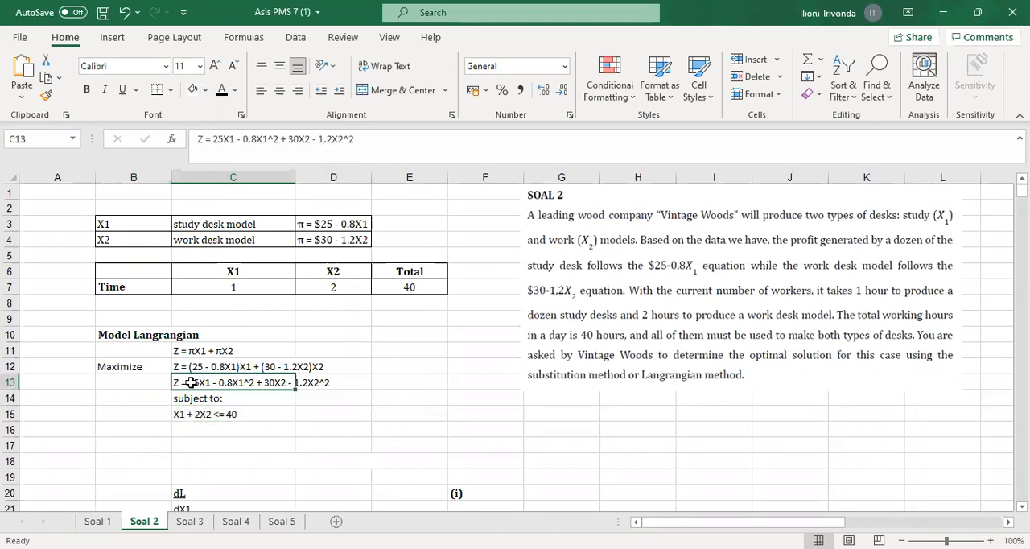
click(194, 415)
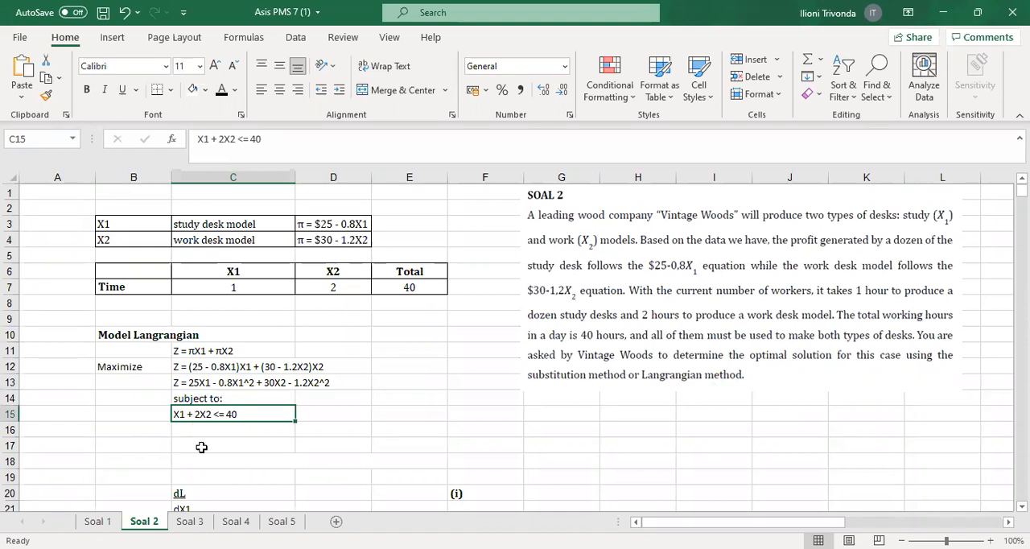
click(194, 383)
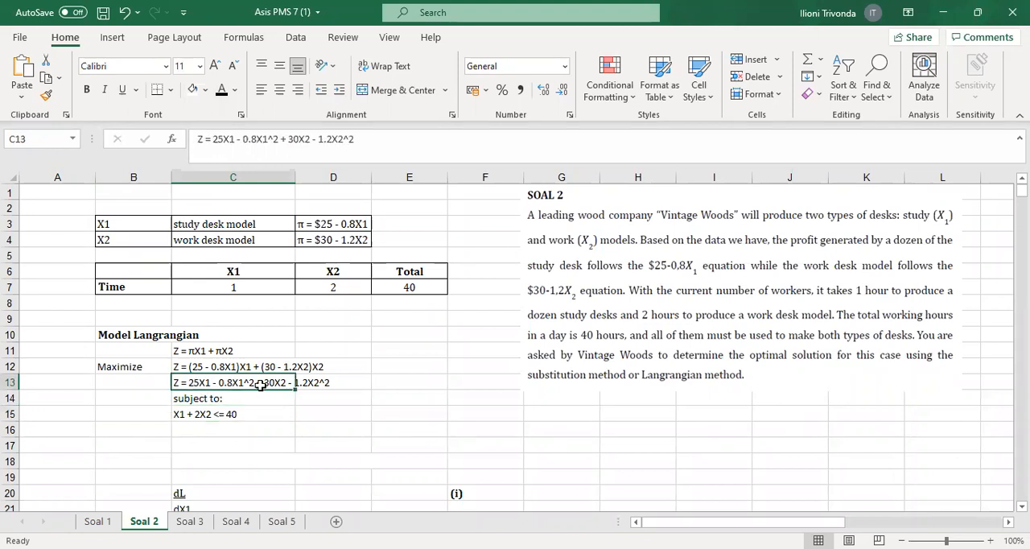
click(233, 441)
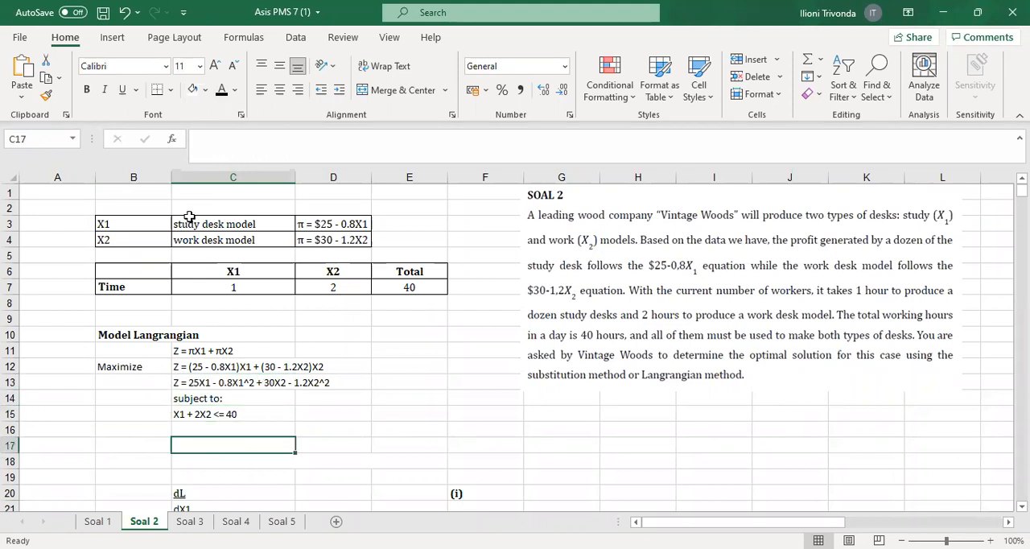
click(221, 461)
click(221, 90)
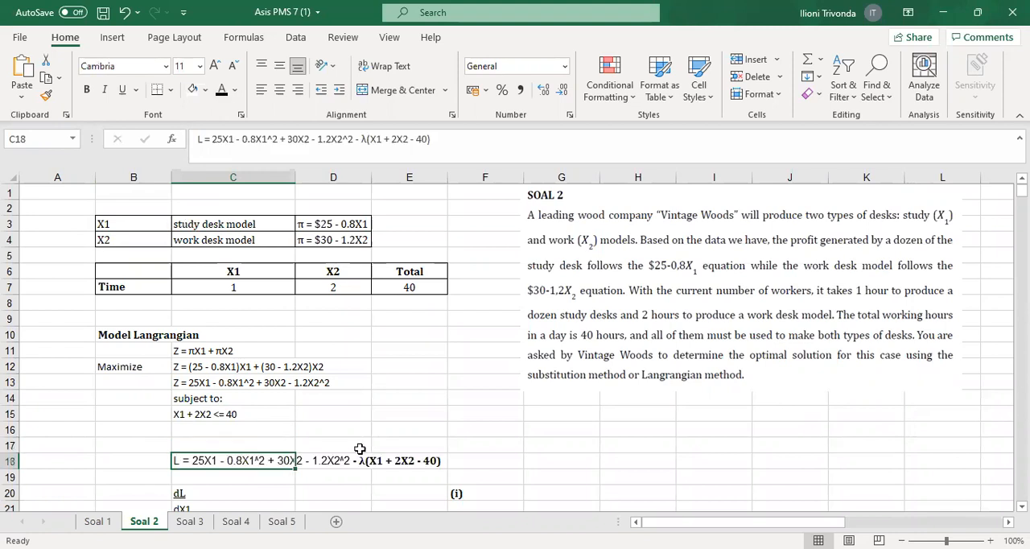
Enter the rearranged constraint X1 + 2X2 -40 in C16, below the time constraint
click(166, 415)
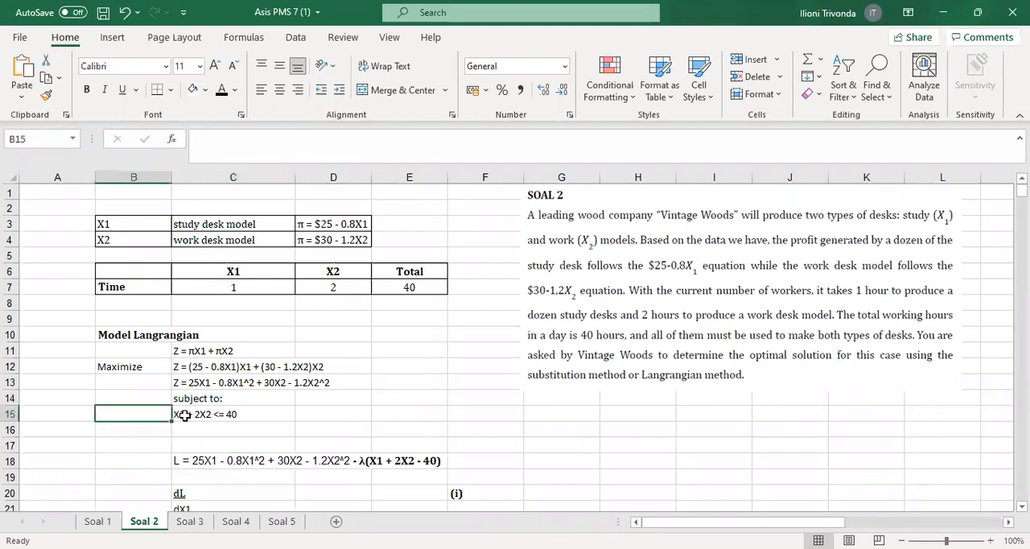
click(186, 416)
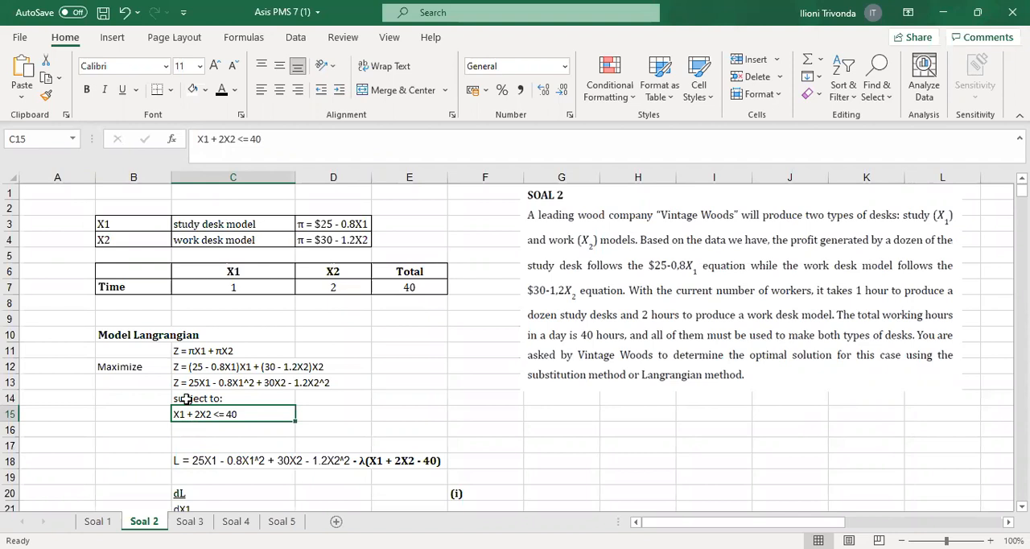
click(210, 432)
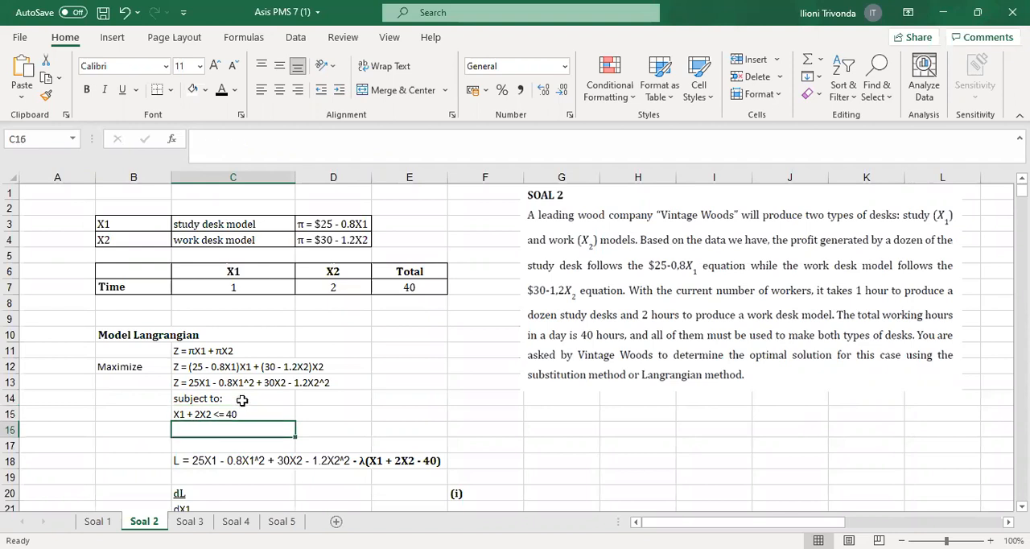
text(X1 +)
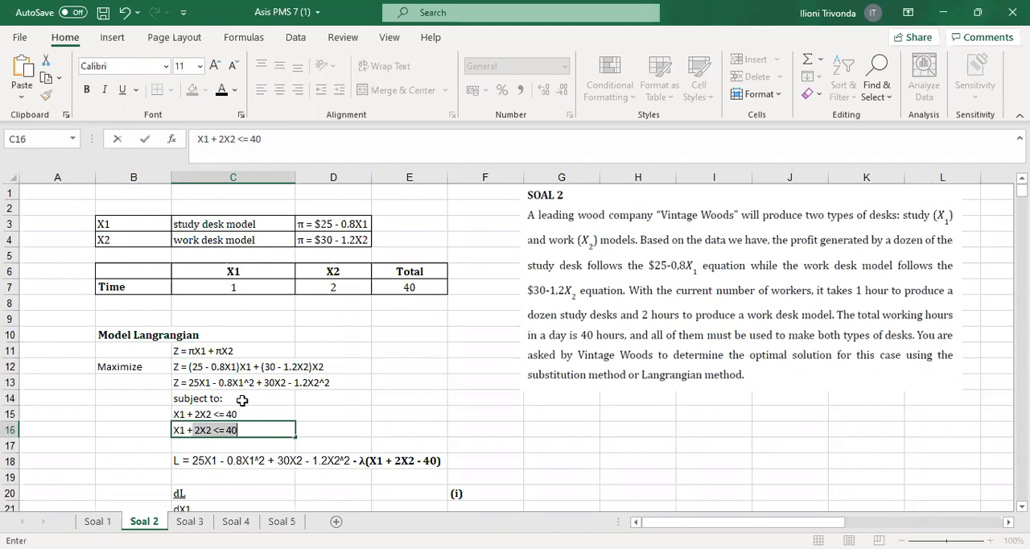
key(BackSpace)
text(+)
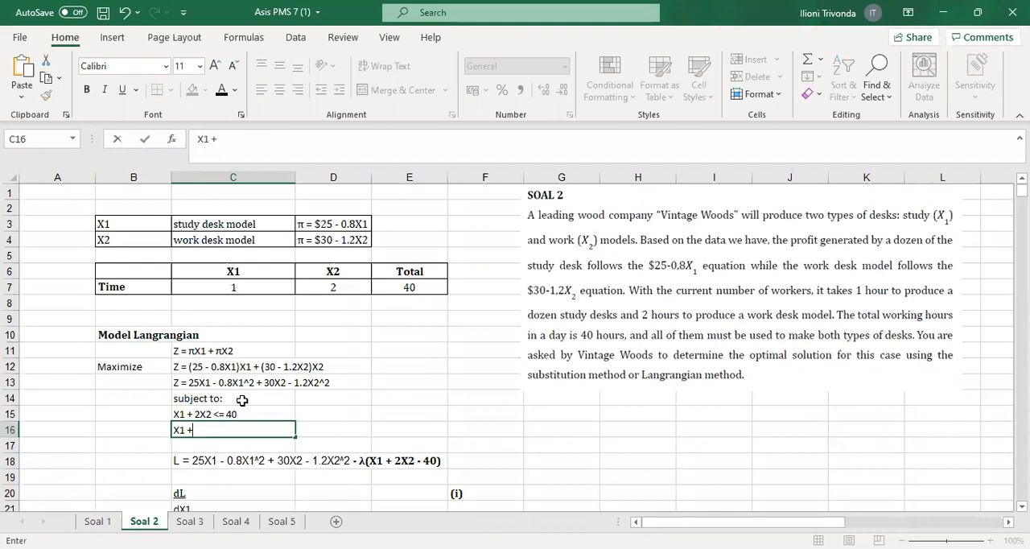
text( 2X2 )
text(=)
key(Return)
Compare the Lagrangian function in C18 and its λ term with the expanded objective function in C13
click(374, 460)
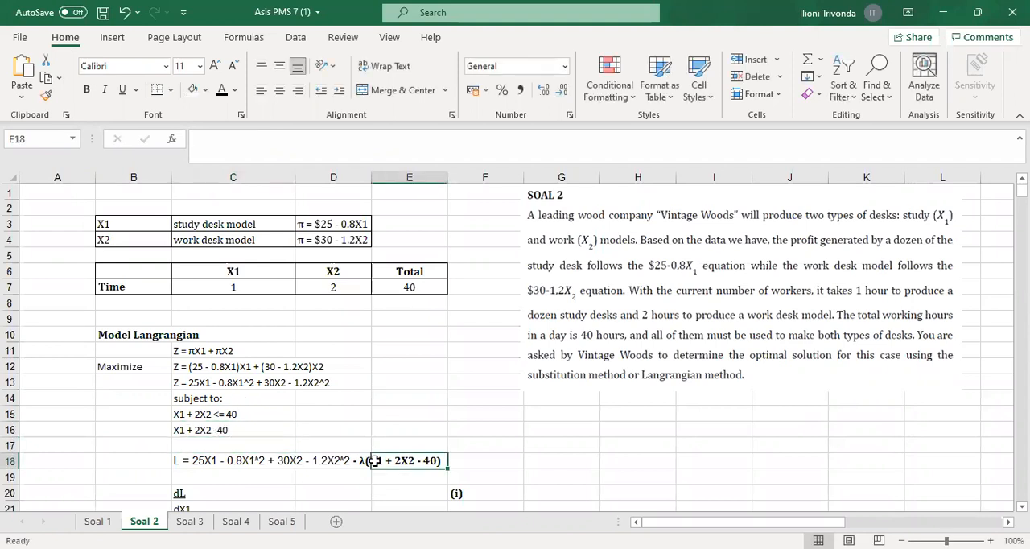
click(203, 474)
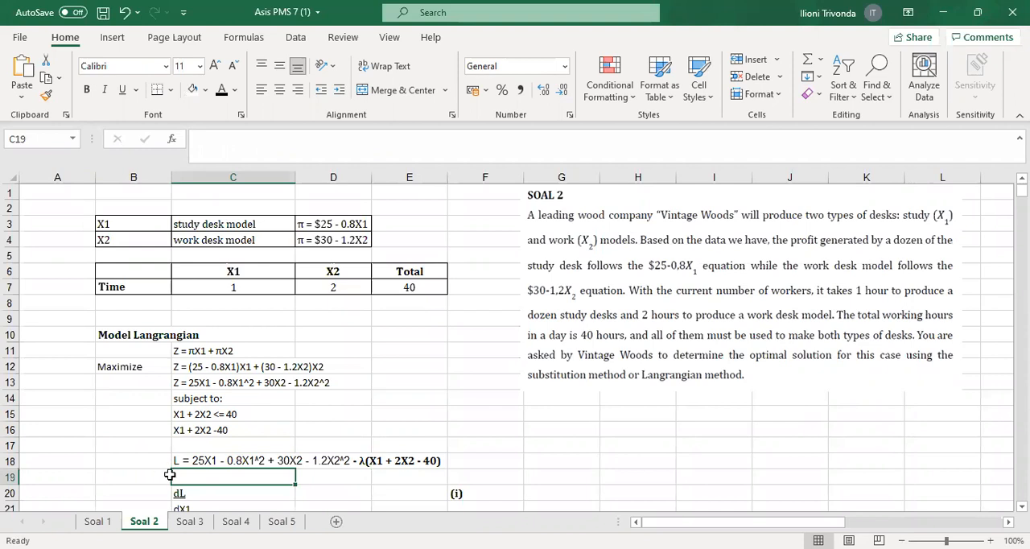
click(212, 461)
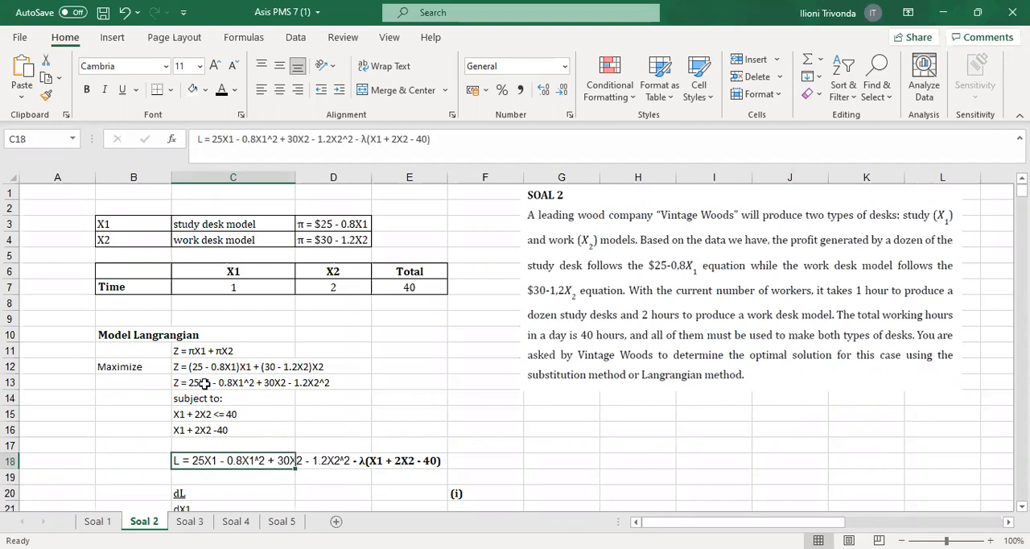
click(204, 383)
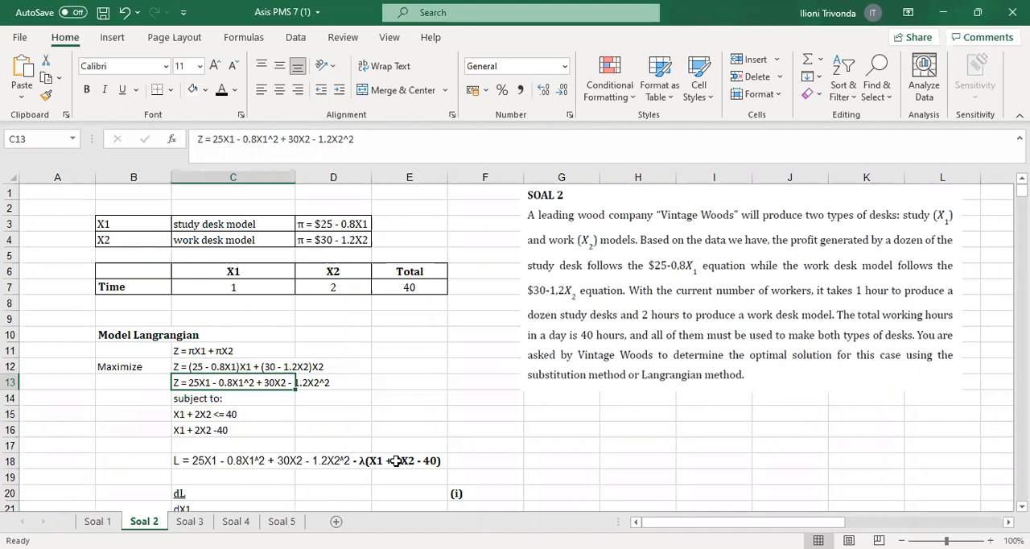
Apply black font to the X1 derivative equation 25 - 1.6X1 - λ = 0 in D20
scroll(395, 460, down, 1)
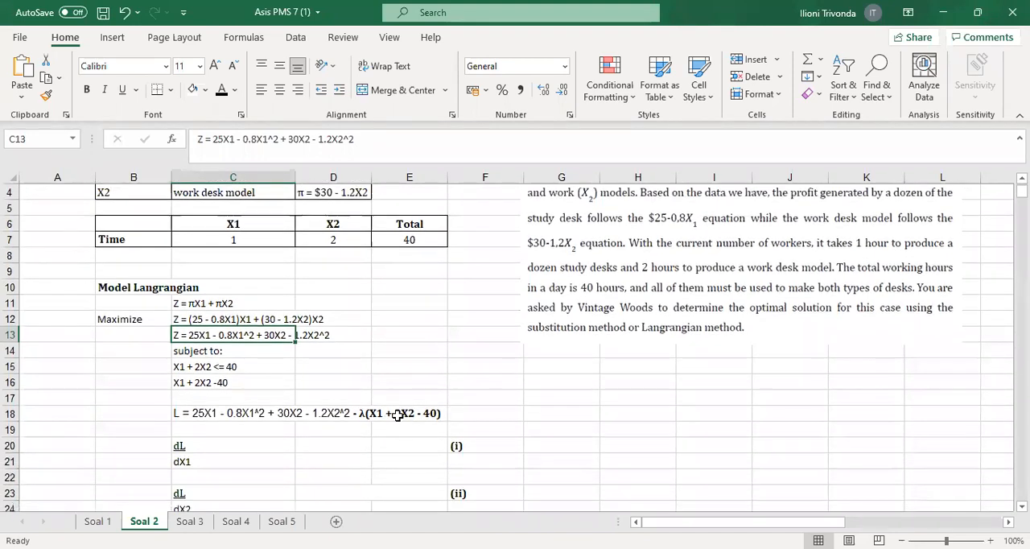
click(191, 422)
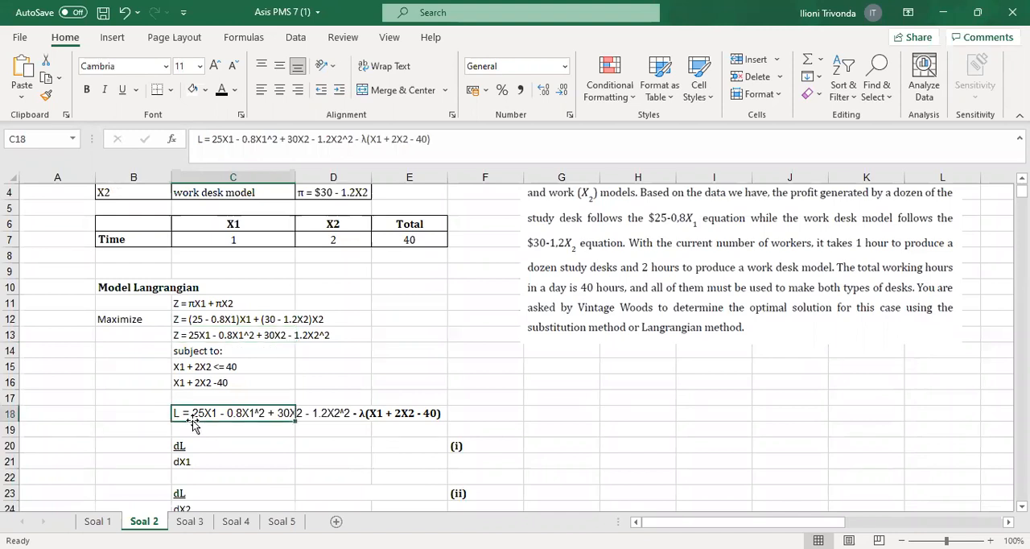
click(395, 367)
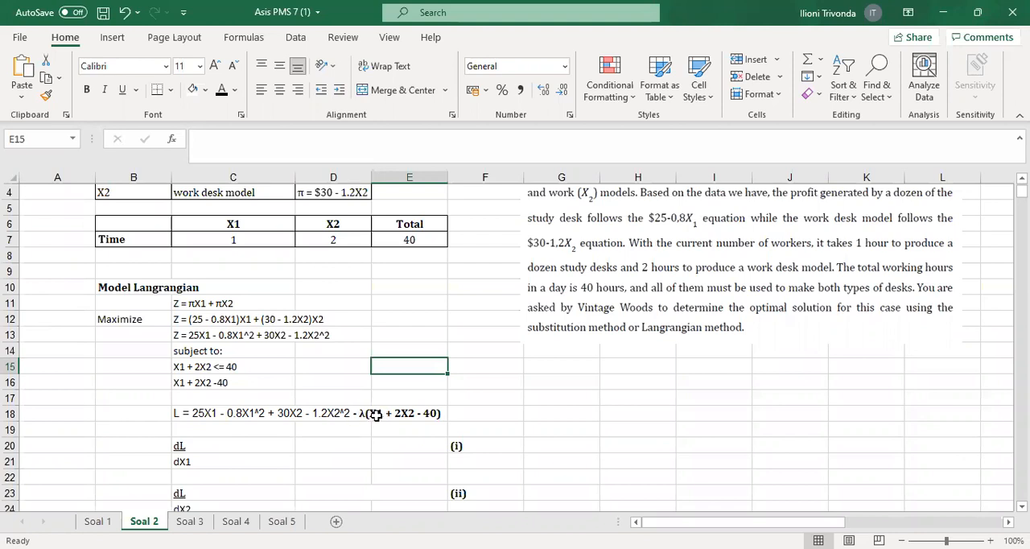
click(317, 447)
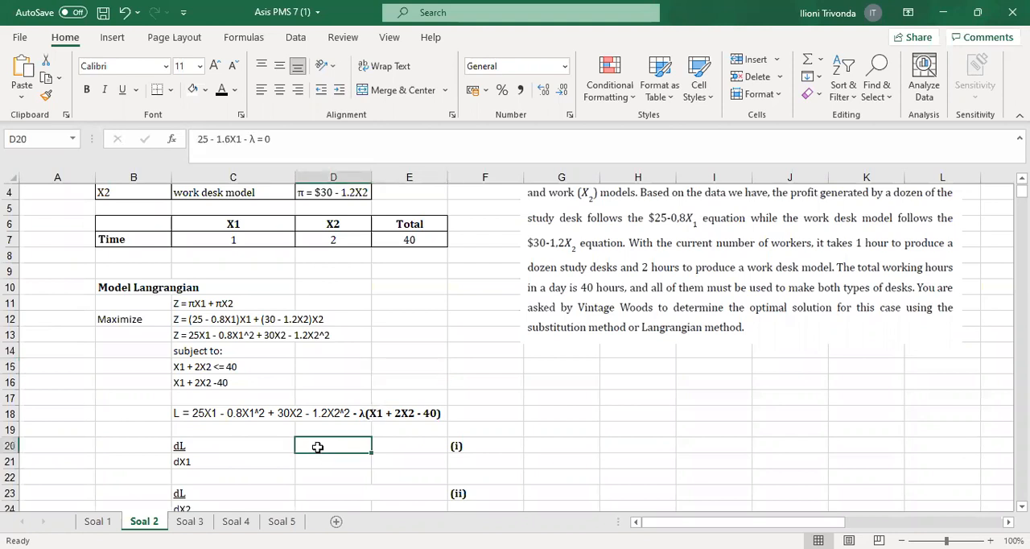
click(217, 89)
click(481, 379)
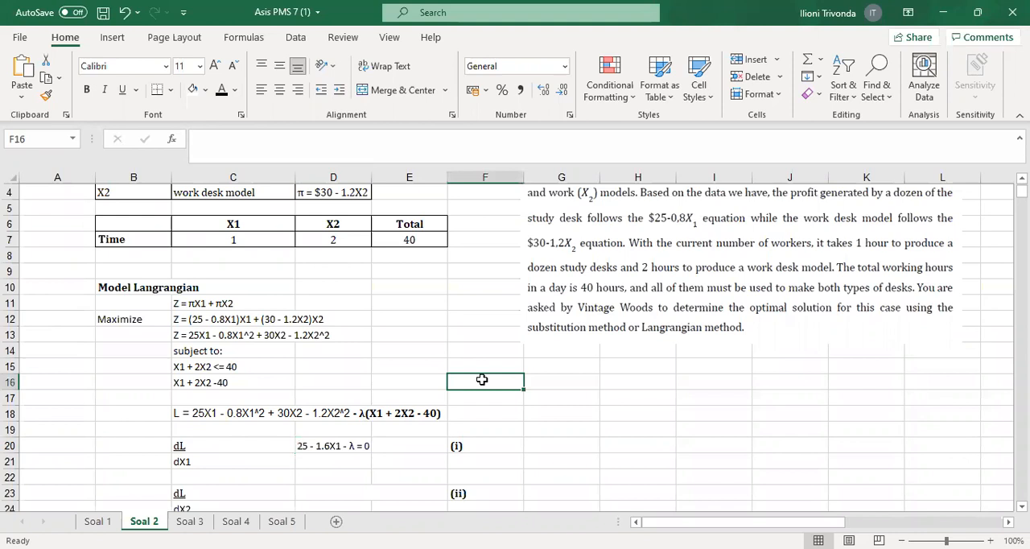
Make the X2 derivative equation 30 - 2.4X2 - 2λ = 0 in D23 visible with black font
scroll(467, 376, down, 1)
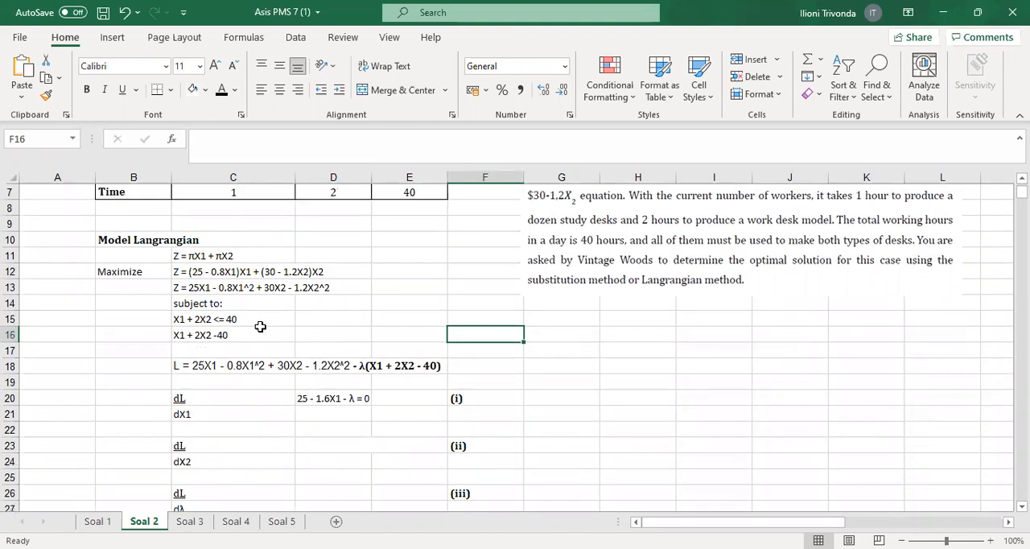
click(202, 465)
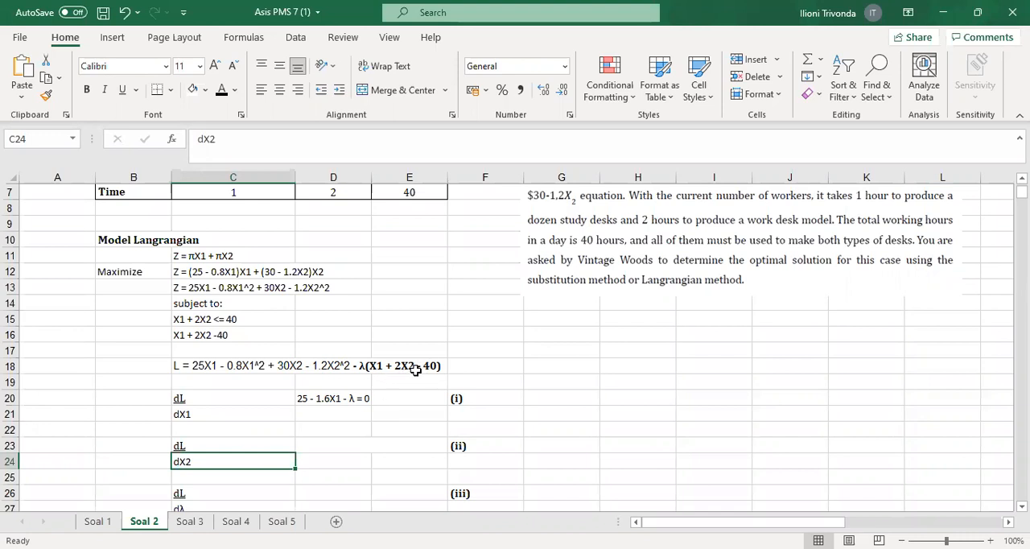
click(324, 446)
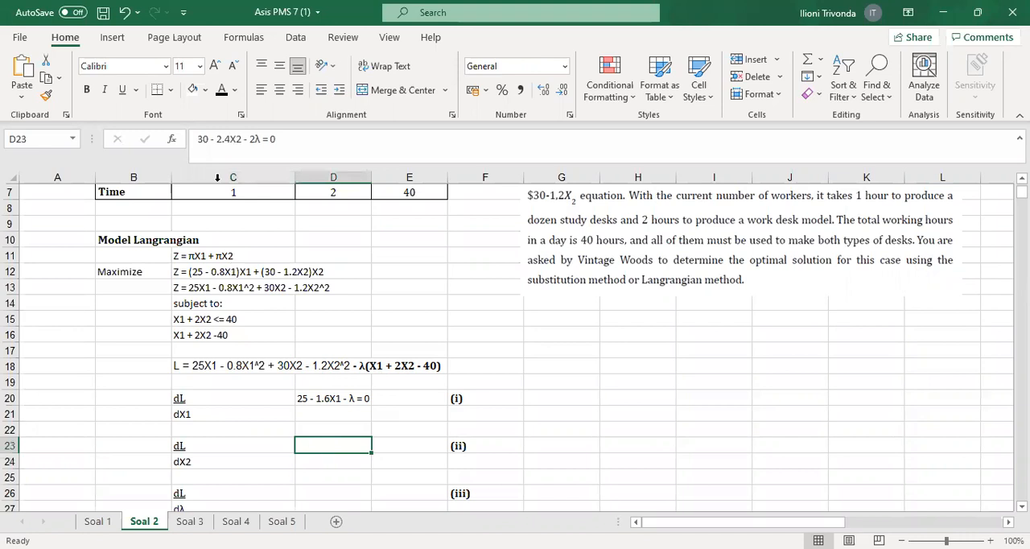
click(220, 91)
click(374, 461)
key(Return)
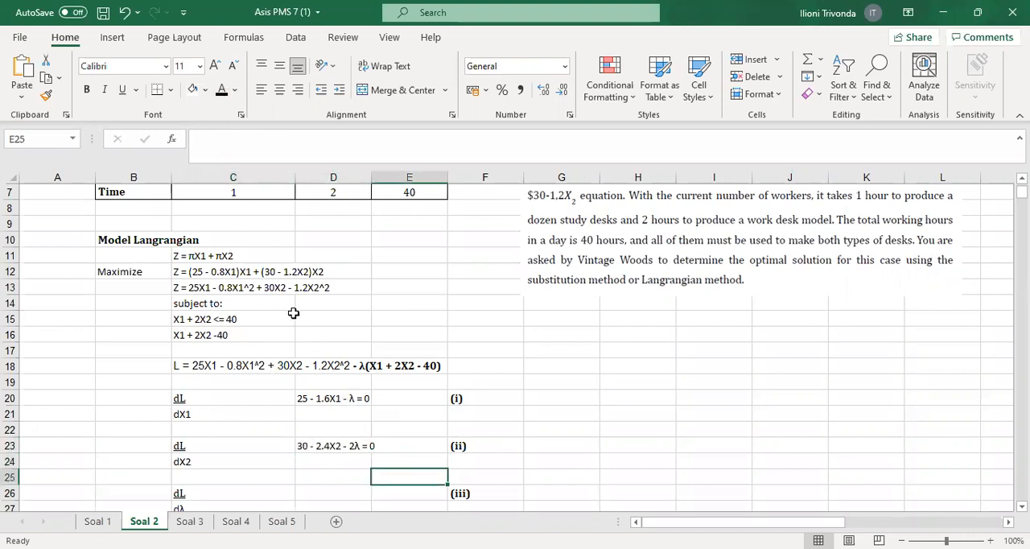
Apply black font to the λ derivative equation 40 - X1 - 2X2 = 0 in D26
scroll(284, 315, down, 1)
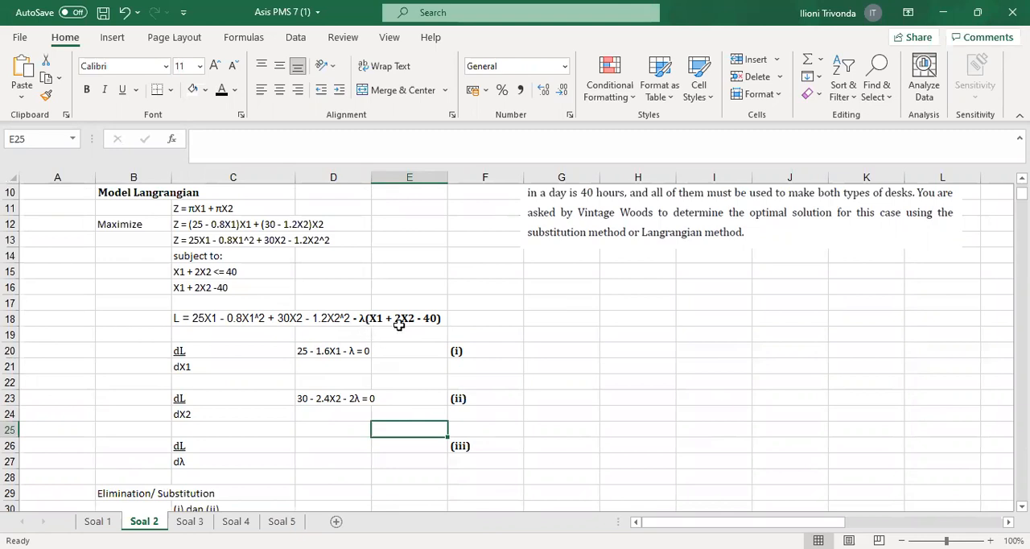
click(336, 458)
click(330, 446)
click(220, 96)
double_click(340, 454)
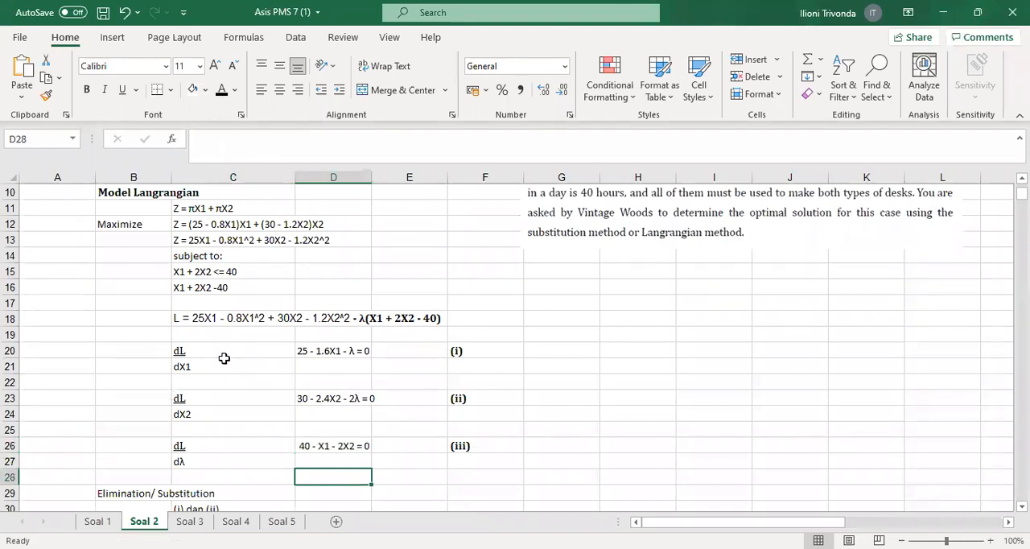
Review the three derivative equations (i), (ii) and (iii) in D20, D23 and D26
drag(361, 371, 409, 455)
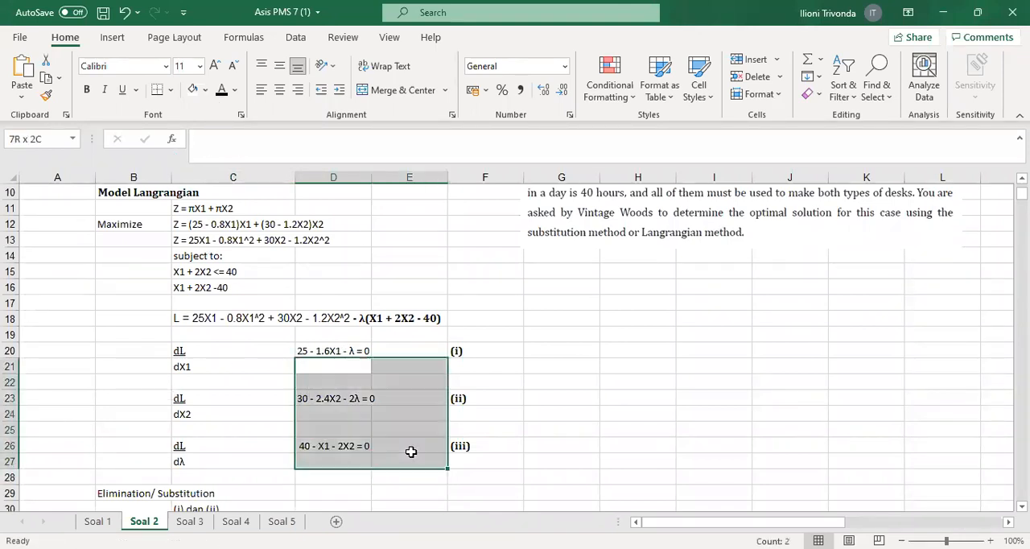
drag(352, 348, 356, 459)
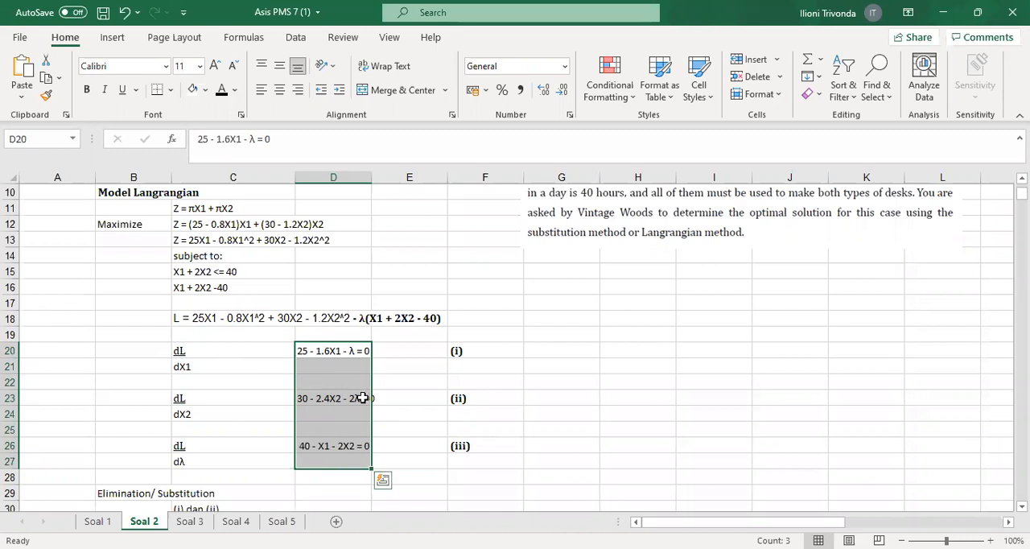
scroll(356, 382, down, 1)
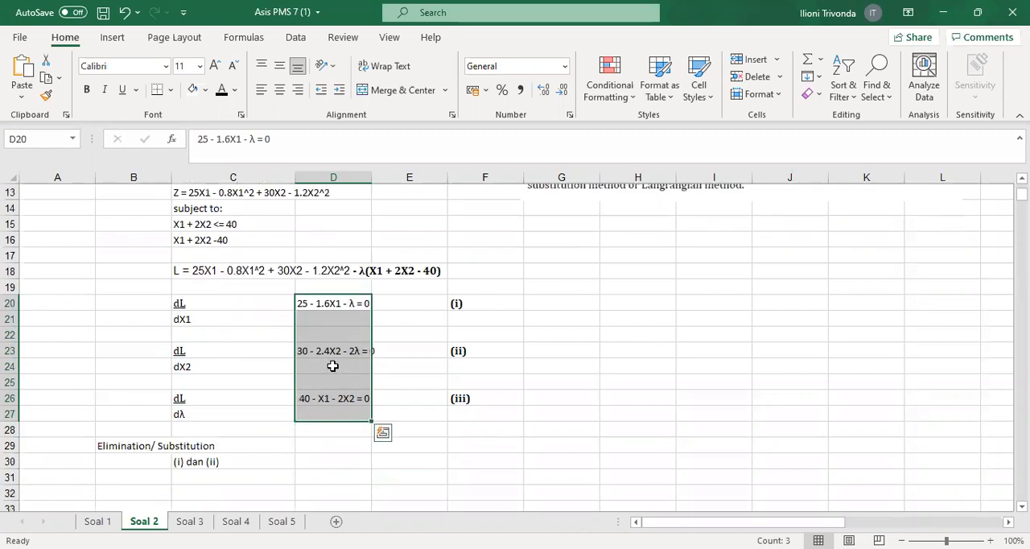
click(330, 304)
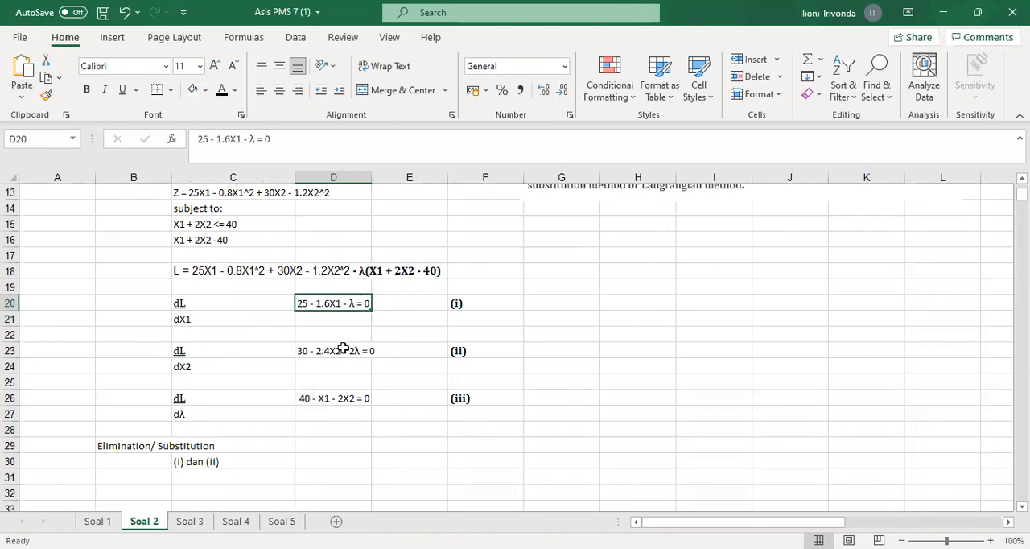
click(343, 348)
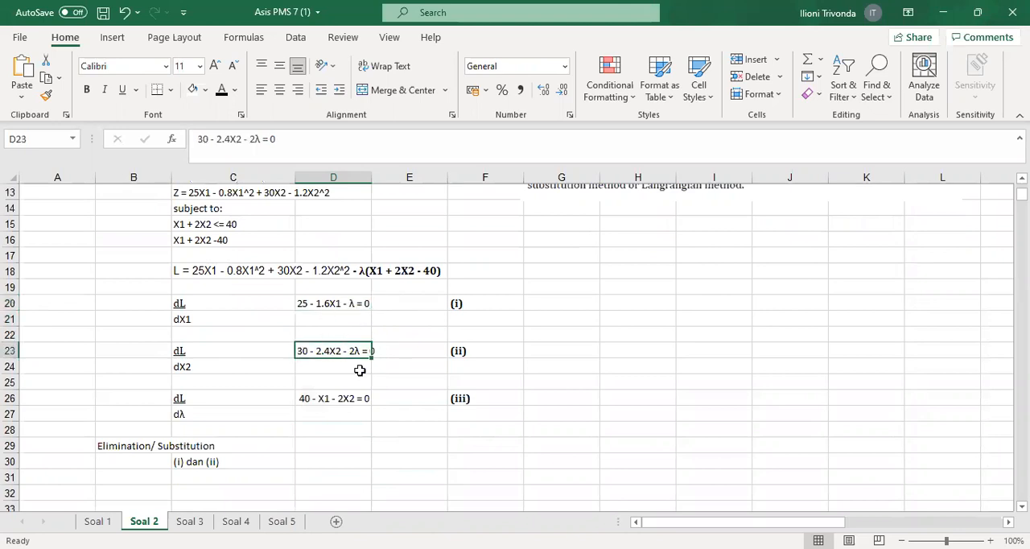
click(307, 399)
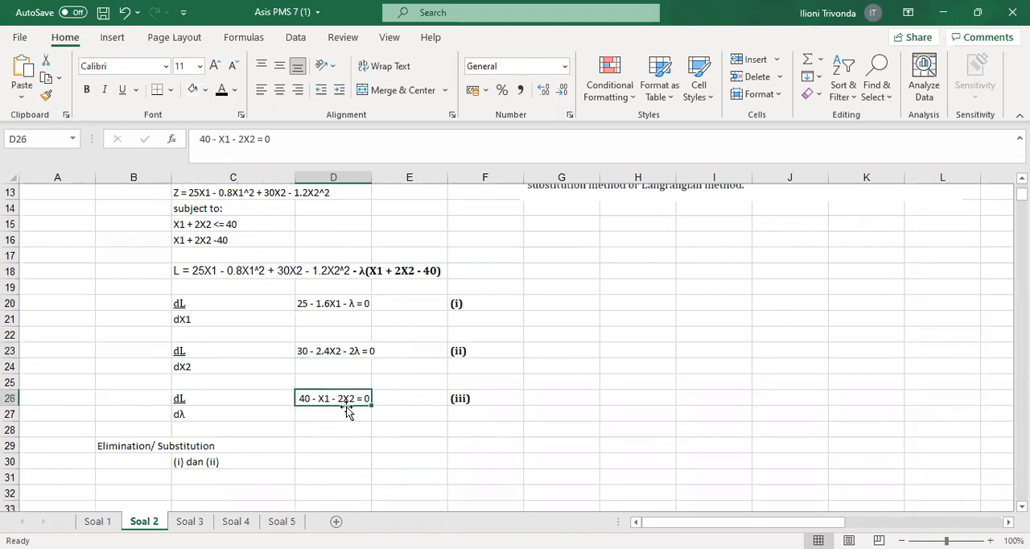
Under "(i) dan (ii)", apply black font to 25 - 1.6X1 - λ = 0 in C31 and 30 - 2.4X2 - 2λ = 0 in C32
scroll(378, 354, down, 1)
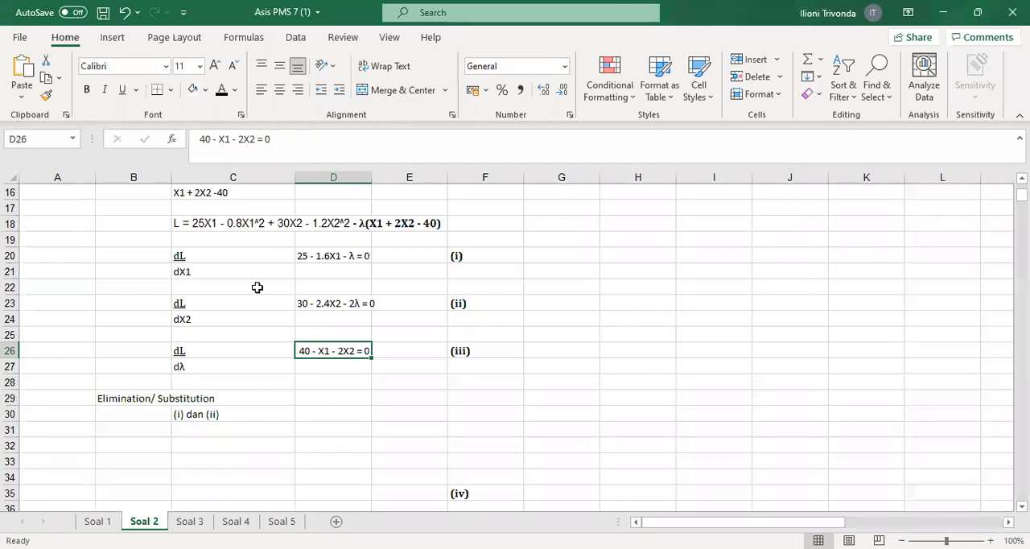
click(208, 428)
click(223, 94)
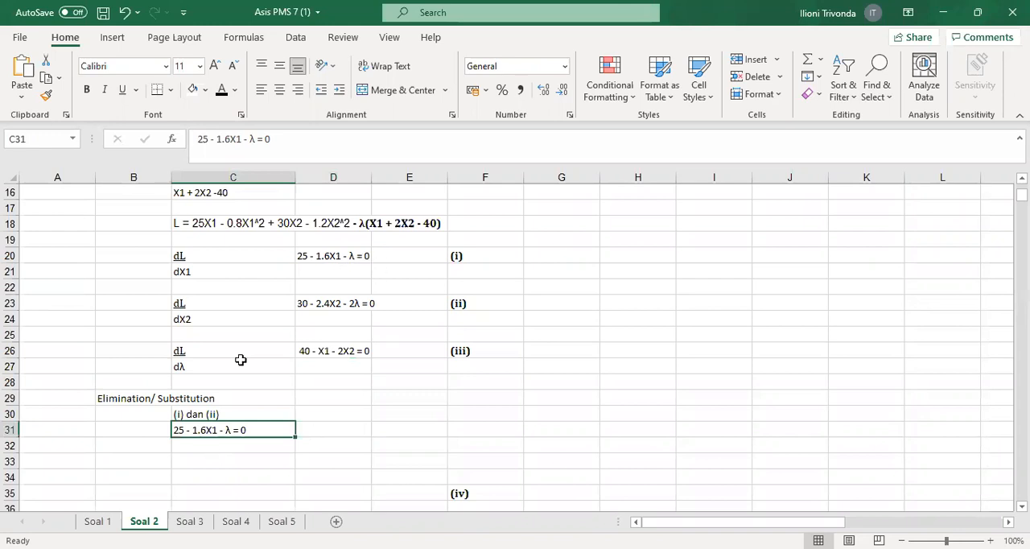
click(218, 448)
click(220, 91)
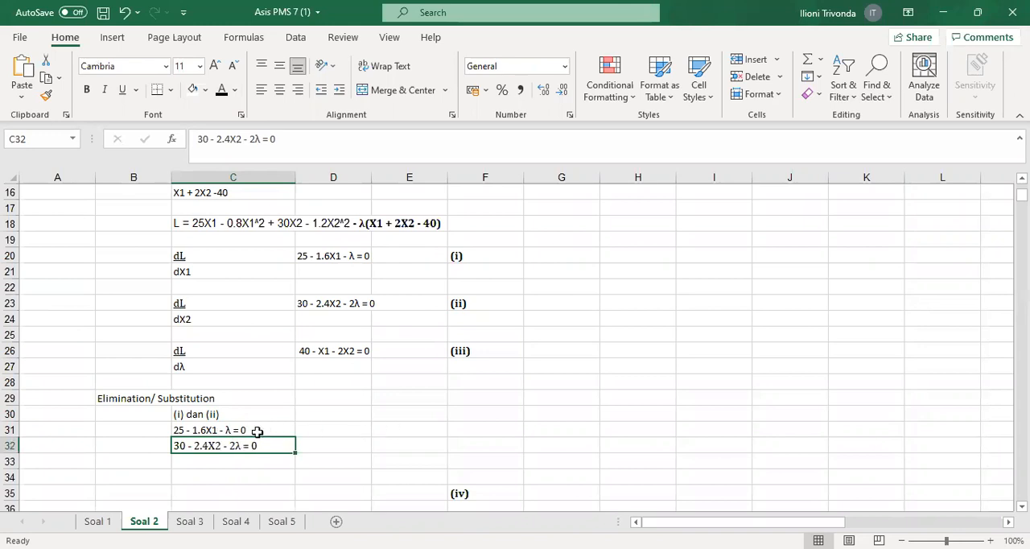
click(205, 432)
click(186, 450)
drag(388, 429, 397, 442)
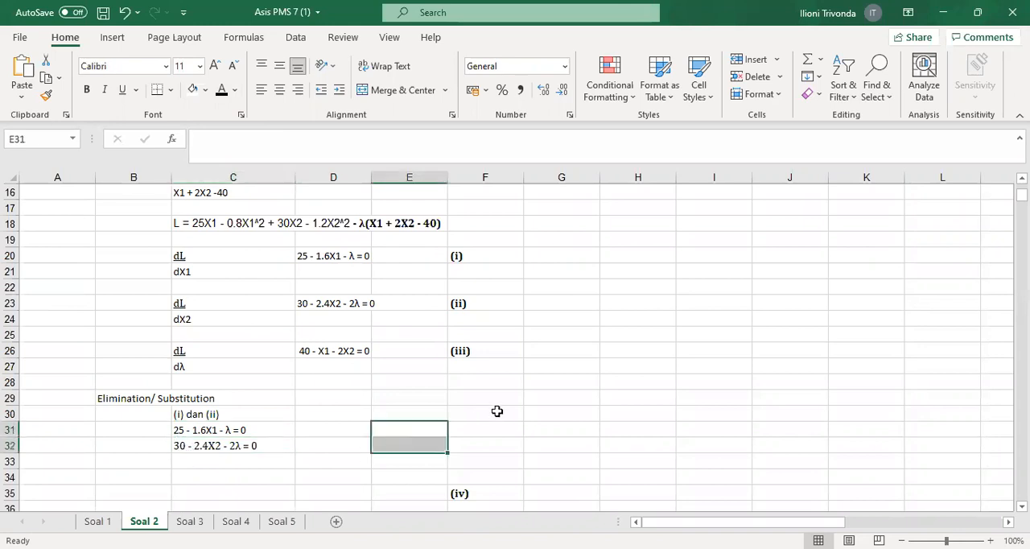
click(498, 411)
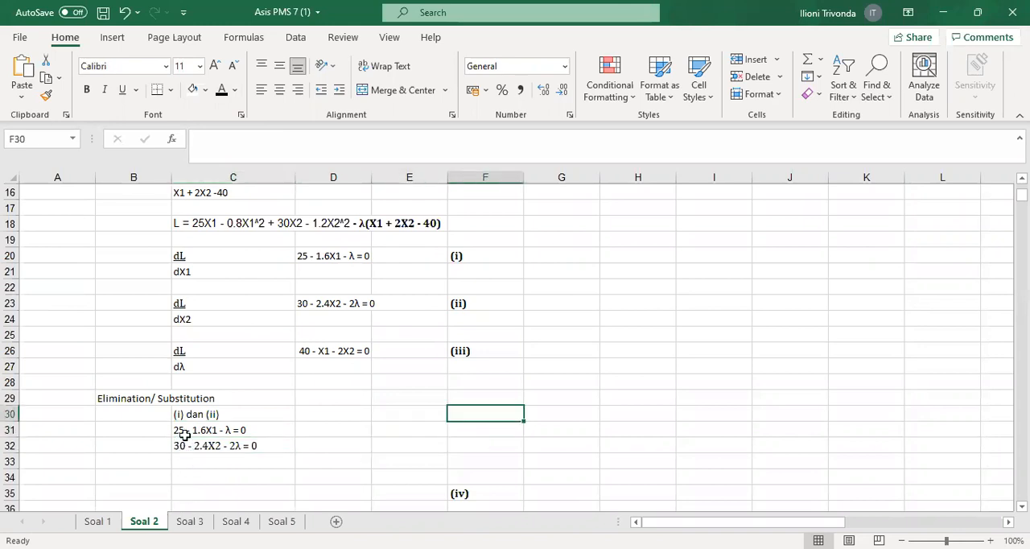
Make the elimination pair 50 - 3.2X1 - 2λ = 0 in C33 and 30 - 2.4X2 - 2λ = 0 in C34 visible in black font
click(187, 464)
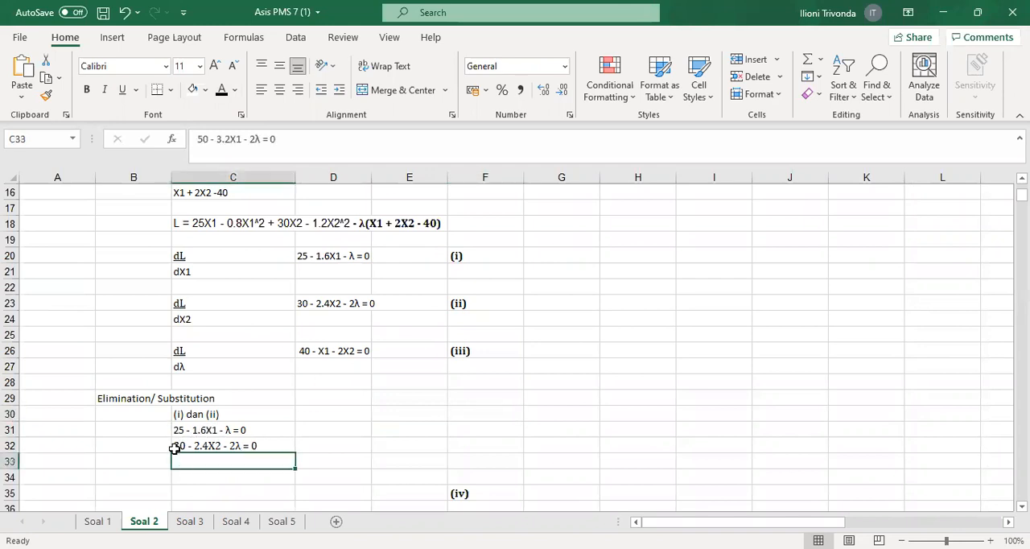
click(222, 92)
click(202, 477)
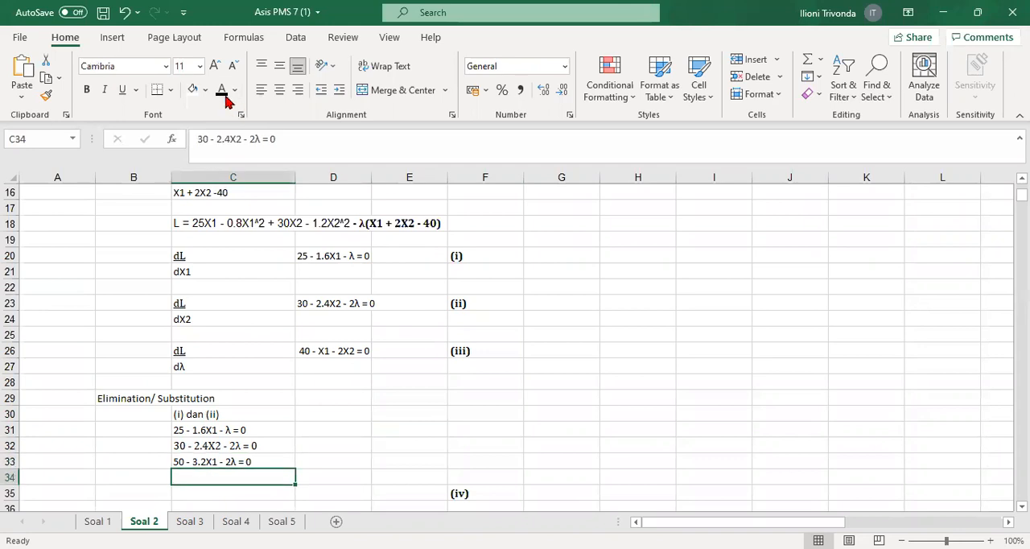
click(222, 90)
Enter a minus sign in E34 to mark the subtraction of the two elimination equations
scroll(296, 389, down, 1)
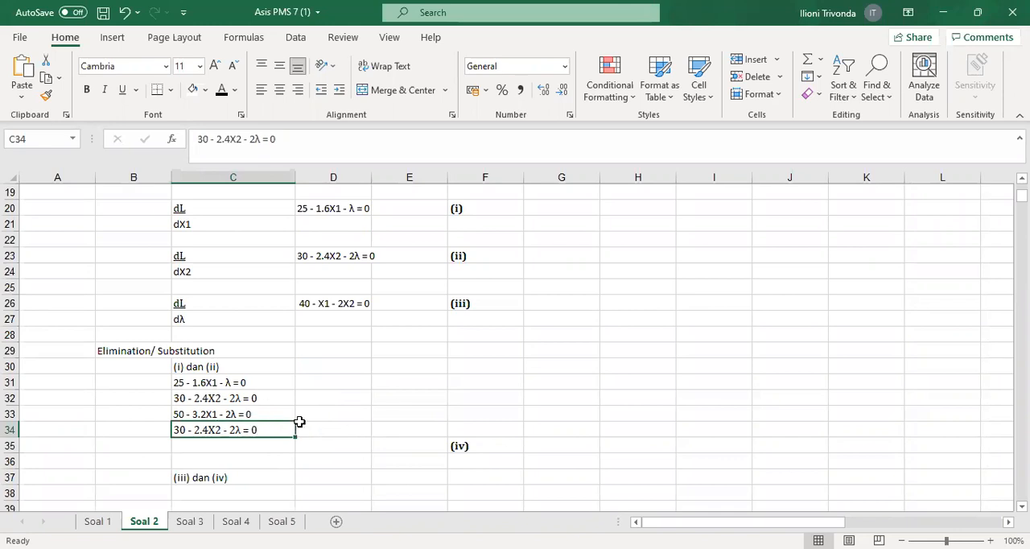
click(403, 425)
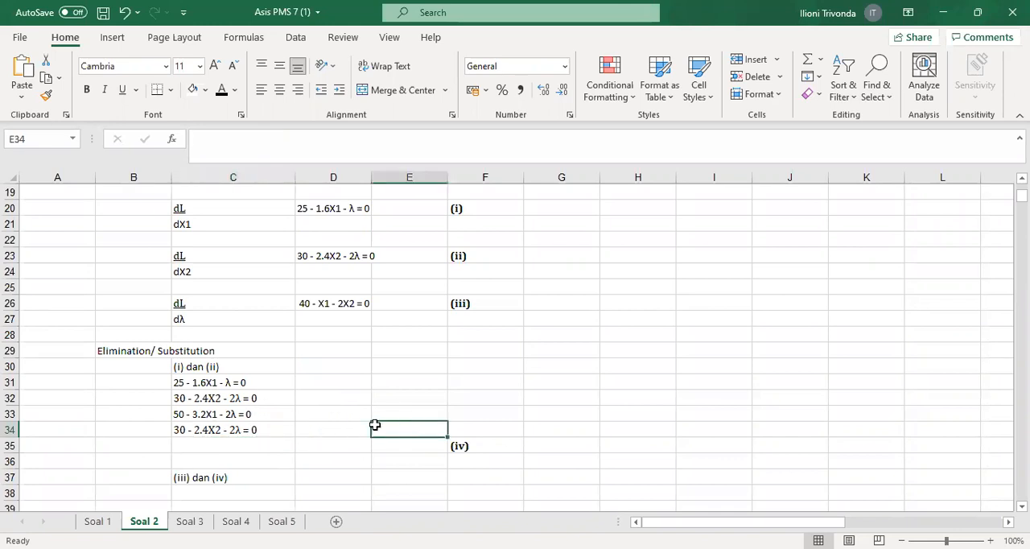
text(-)
click(535, 383)
drag(400, 431, 341, 407)
key(BackSpace)
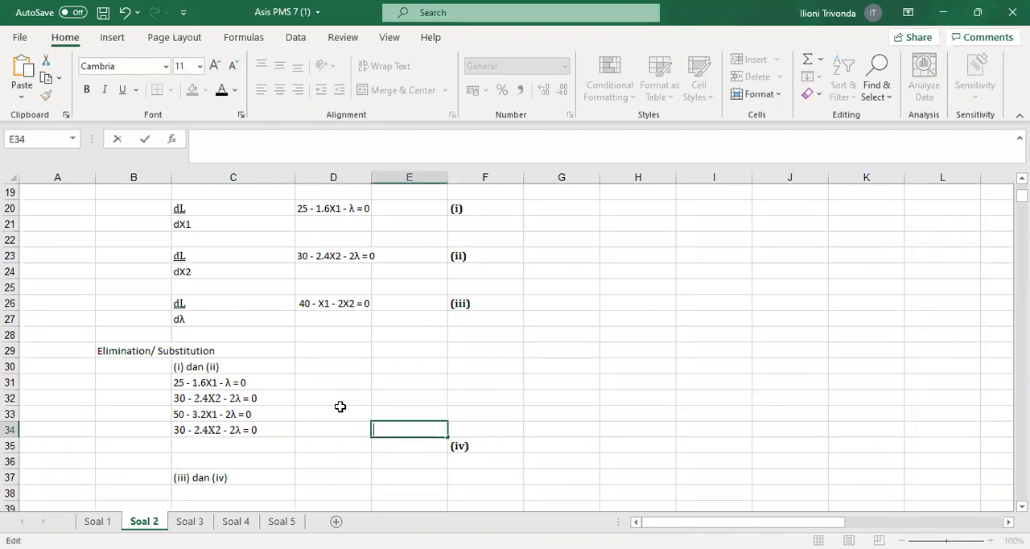
key(Return)
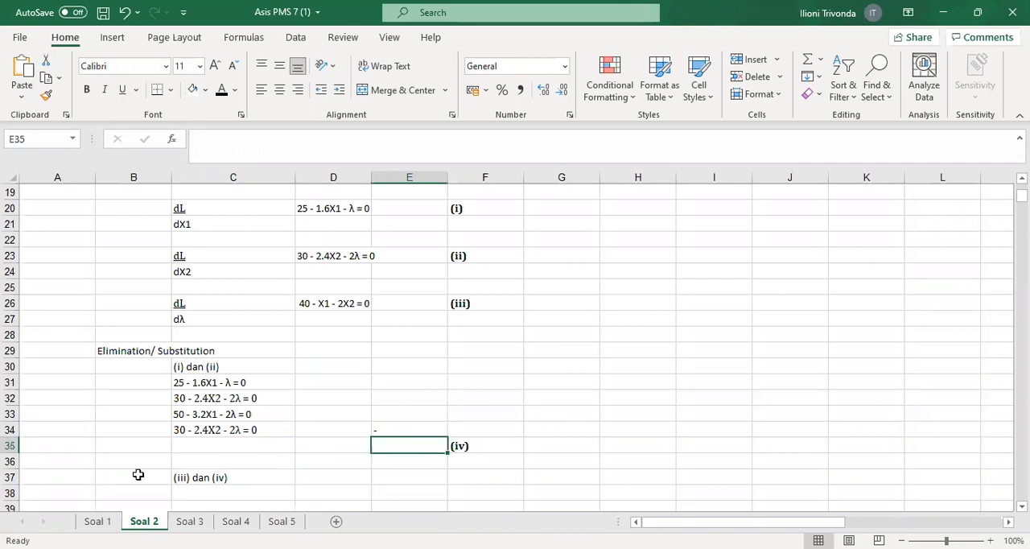
Apply black font to the elimination result 20 - 3.2X1 + 2.4X2 = 0 in C35, labelled (iv)
click(186, 447)
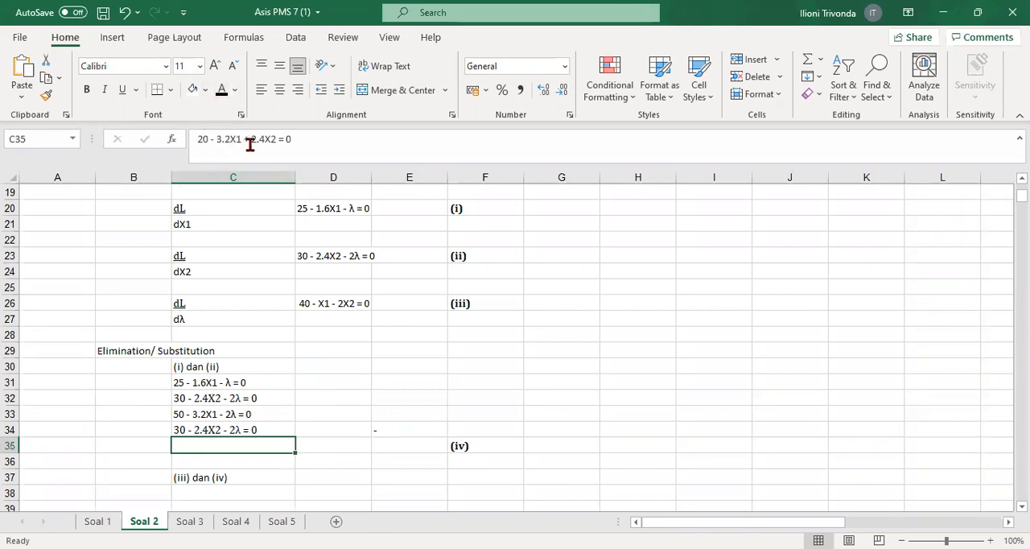
click(221, 90)
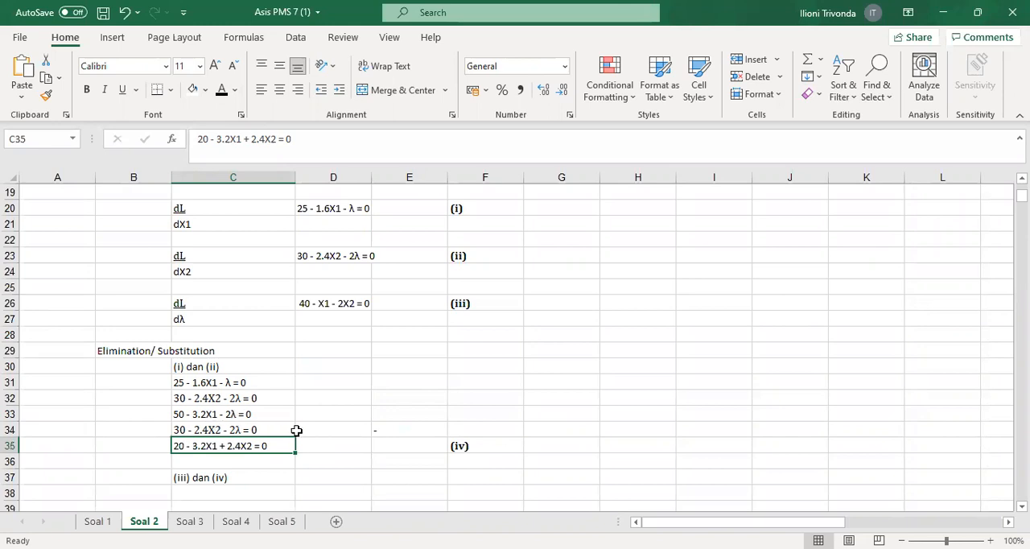
scroll(297, 430, down, 1)
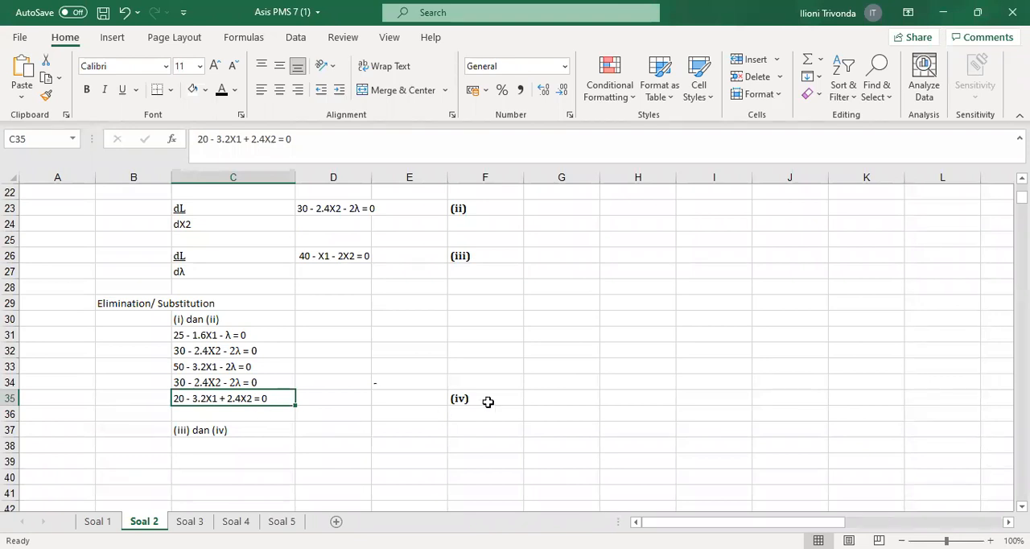
click(487, 399)
click(213, 402)
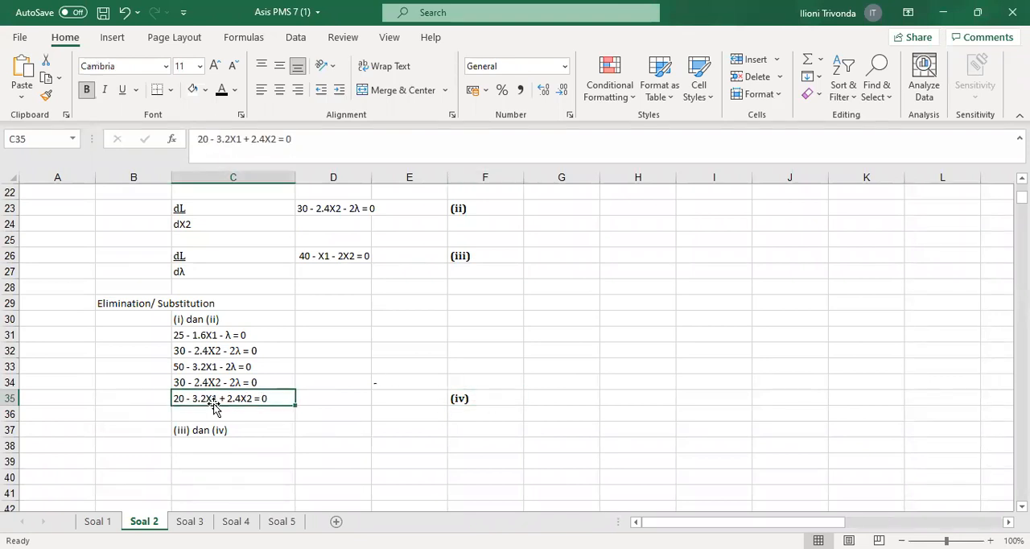
Make equation (iii), 40 - X1 - 2X2 = 0, visible in C38 under "(iii) dan (iv)" using black font
click(328, 255)
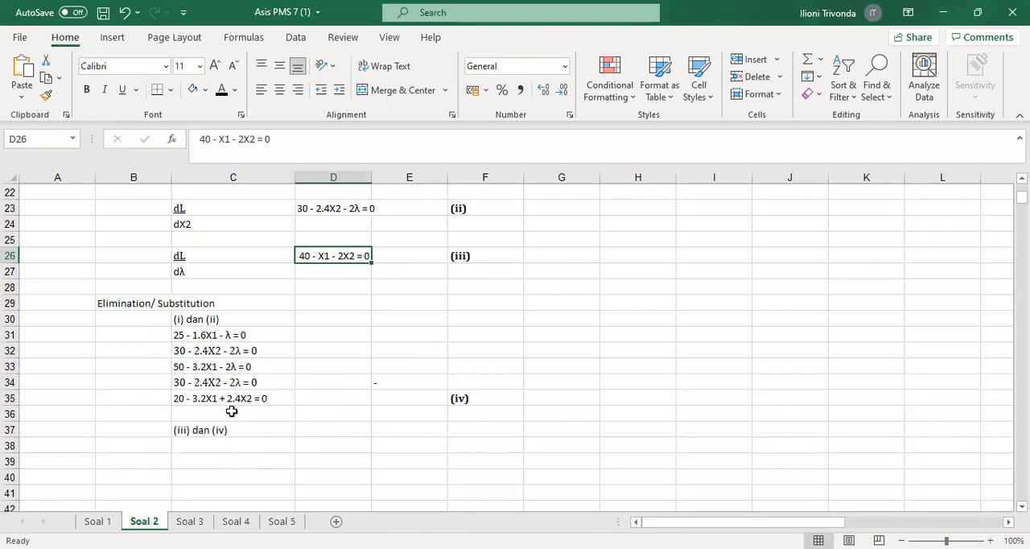
click(229, 445)
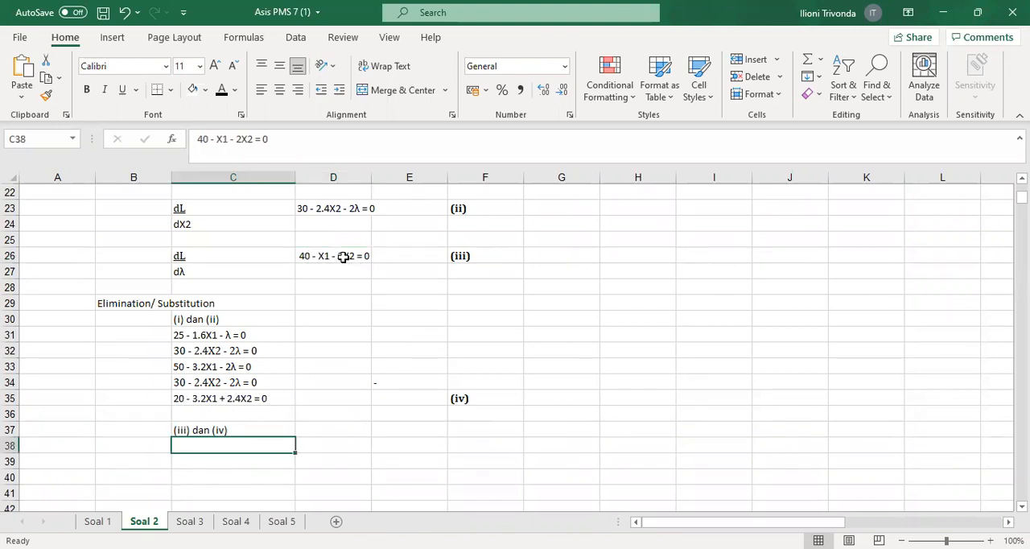
drag(375, 271, 230, 450)
click(230, 449)
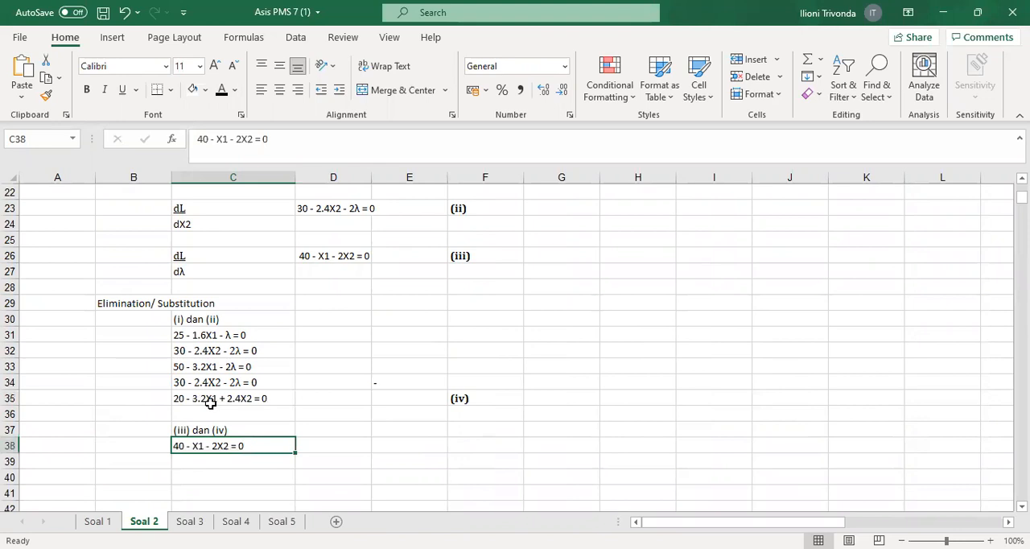
Make equation (iv), 20 - 3.2X1 + 2.4X2 = 0, visible in C39 using black font
click(189, 400)
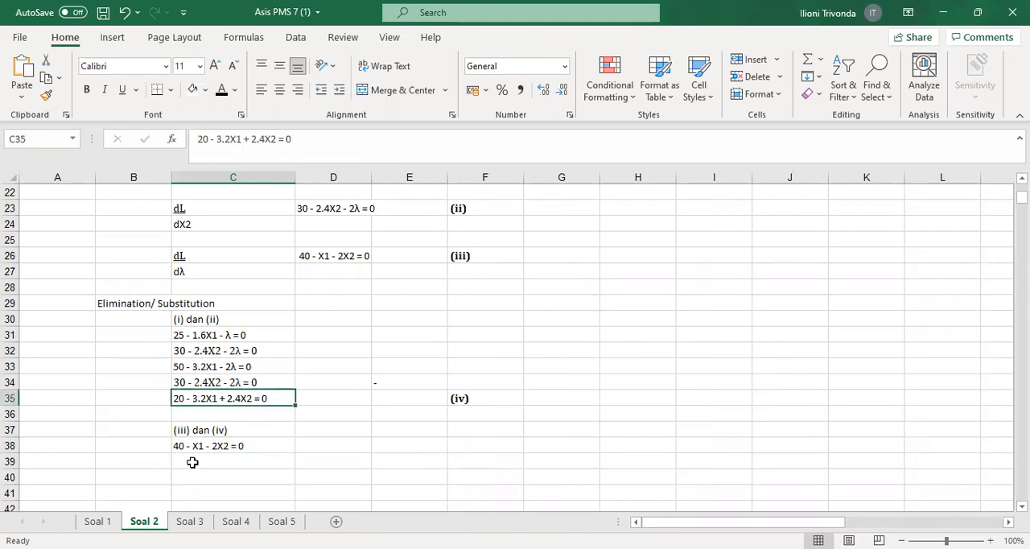
click(192, 461)
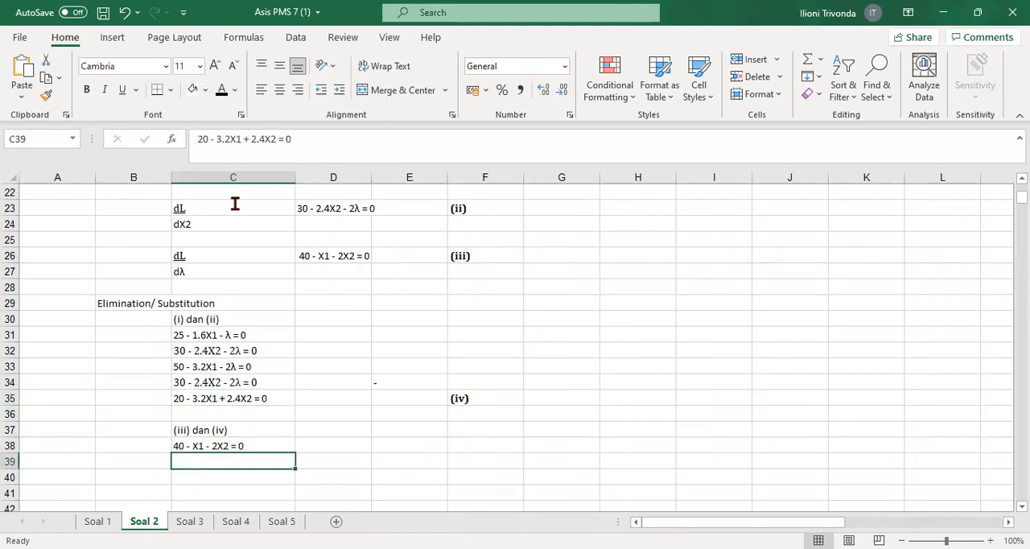
click(221, 92)
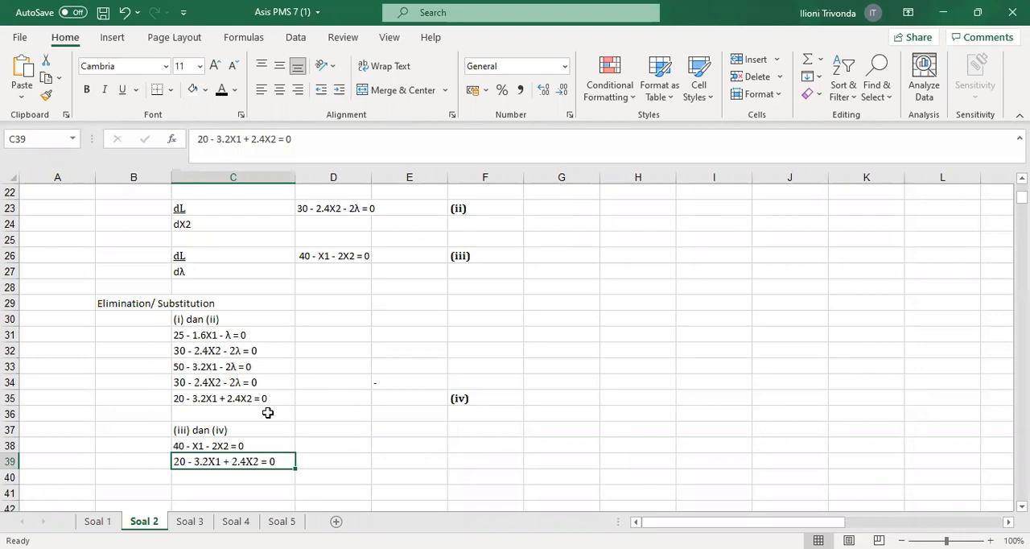
Reveal the elimination multipliers x3.2 in G38 and x1 in G39 beside equations (iii) and (iv) using black font
scroll(270, 413, down, 1)
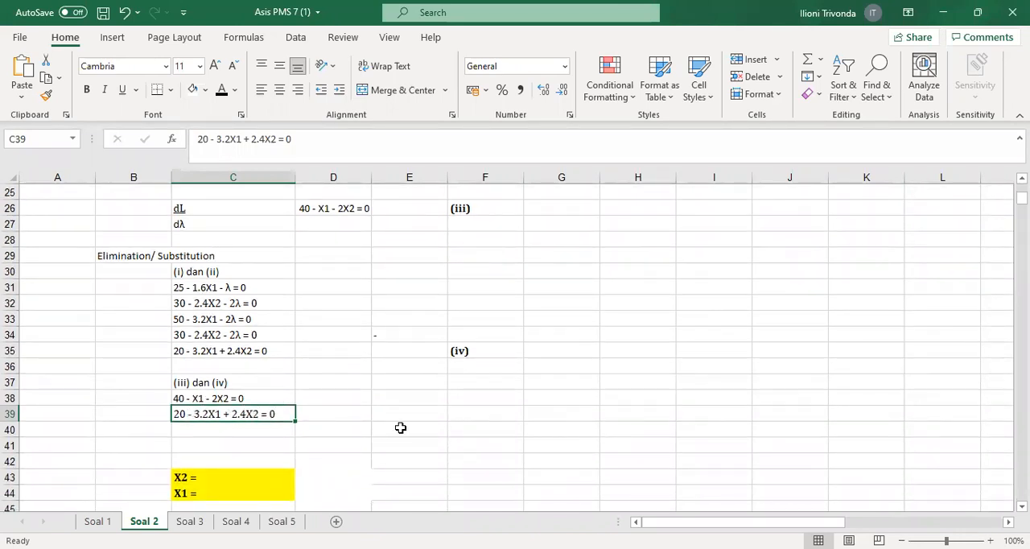
click(180, 398)
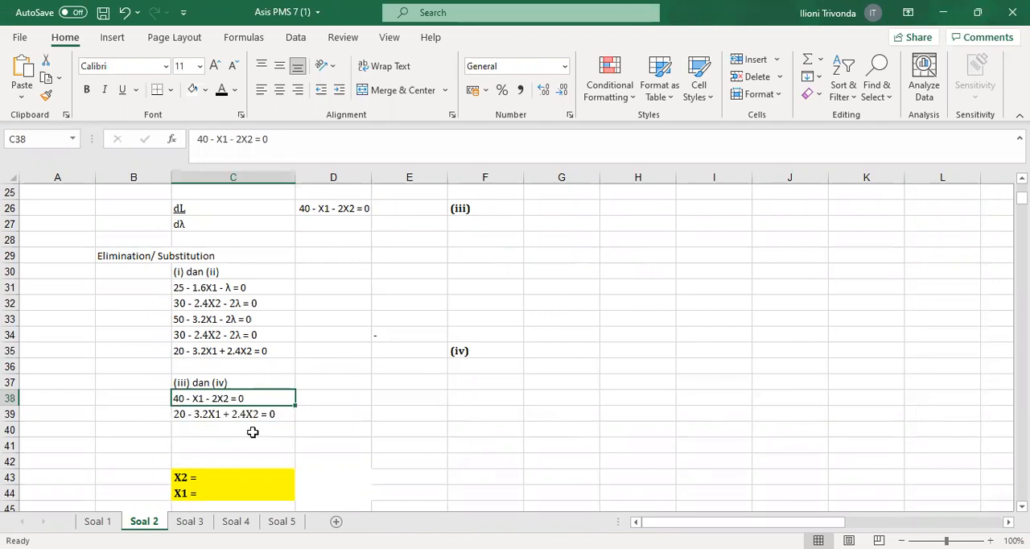
drag(482, 398, 482, 410)
drag(547, 392, 538, 415)
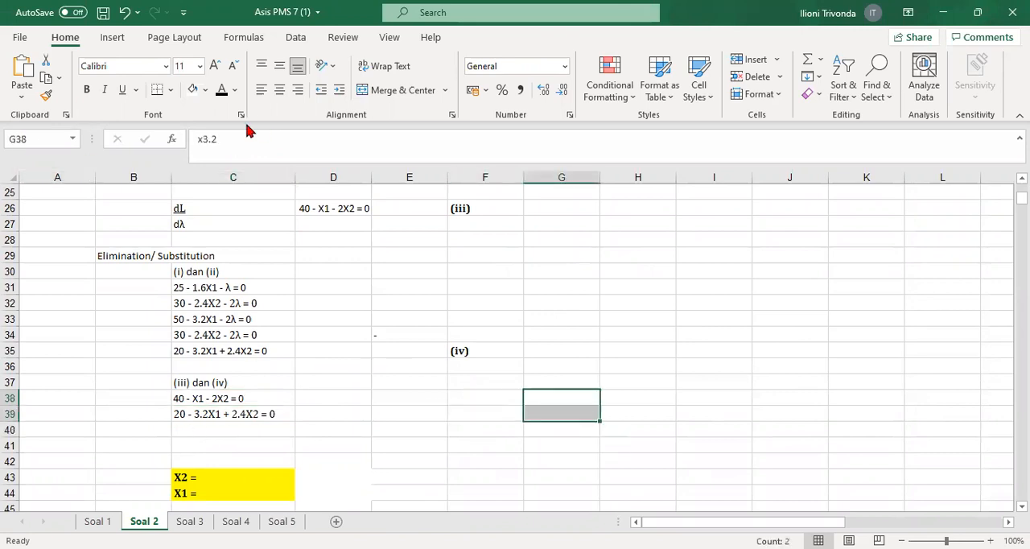
click(435, 417)
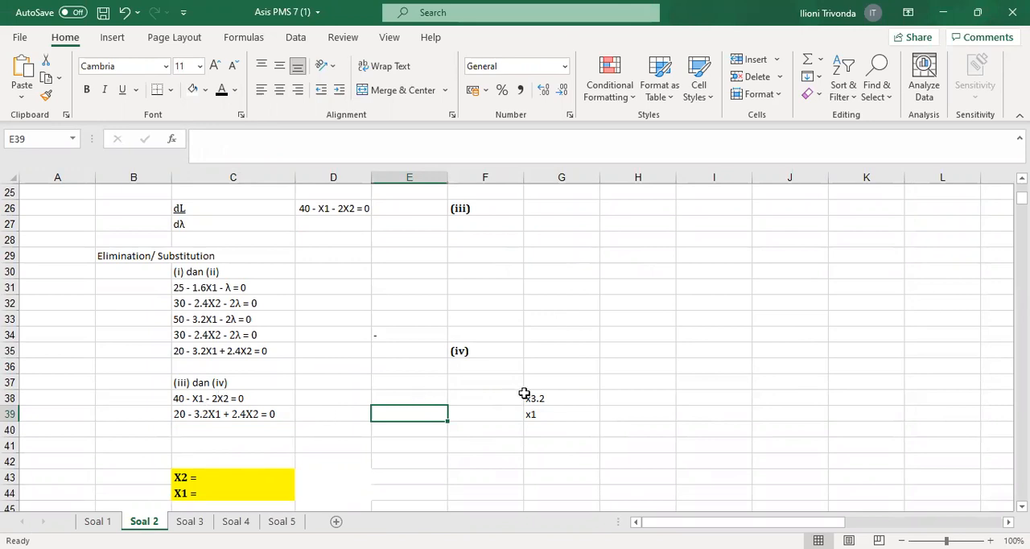
Show the multiplied equation 128 - 3.2X1 - 6.4X2 = 0 in C40 in black font and 20 - 3.2X1 + 2.4X2 = 0 in C41
click(203, 432)
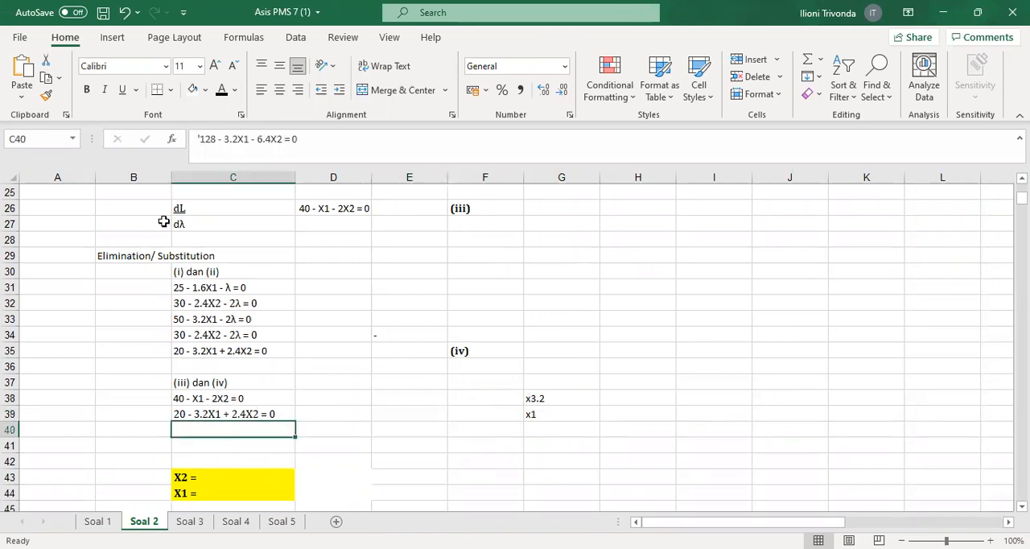
click(226, 94)
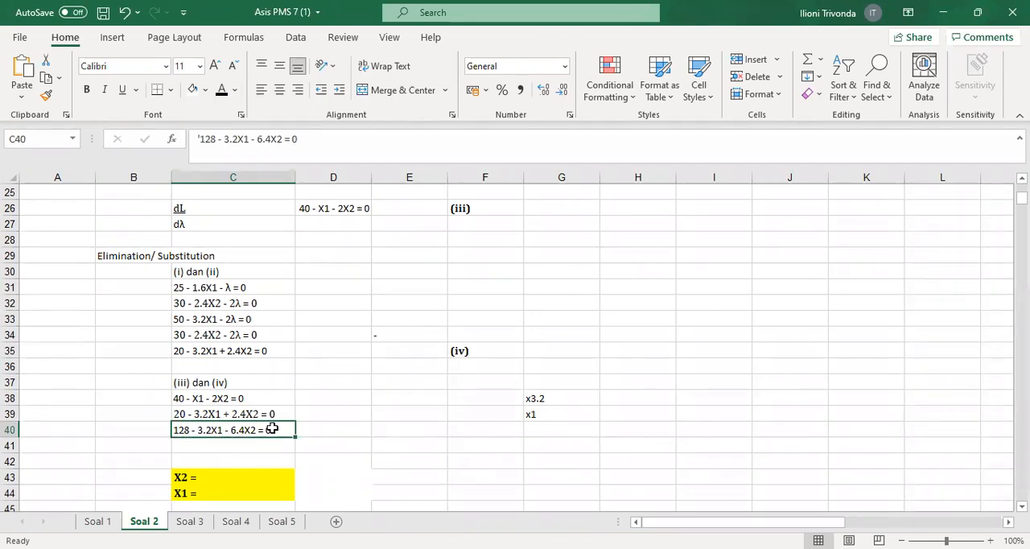
click(203, 446)
text(20 - 3.2X1 + 2.4X2 = 0)
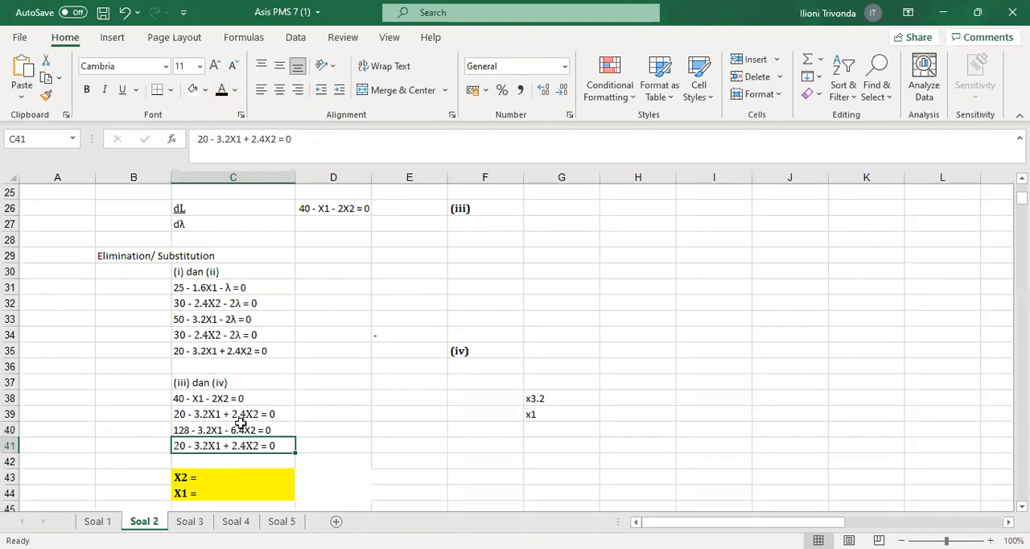
Enter a minus sign in D41 and make the subtraction result 108 - 8.8X2 = 0 in C42 visible in black font
scroll(237, 455, down, 1)
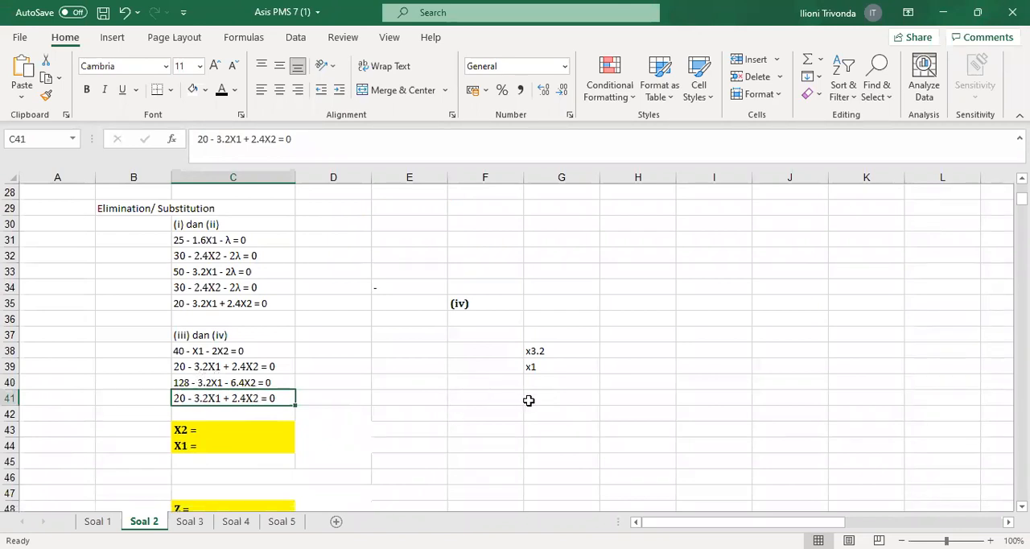
click(528, 400)
click(358, 399)
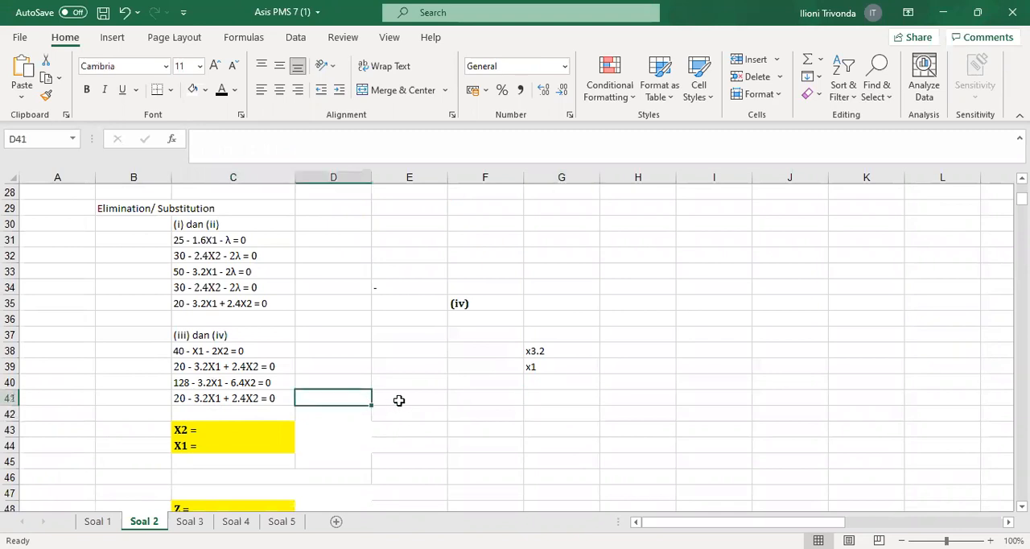
text(;-)
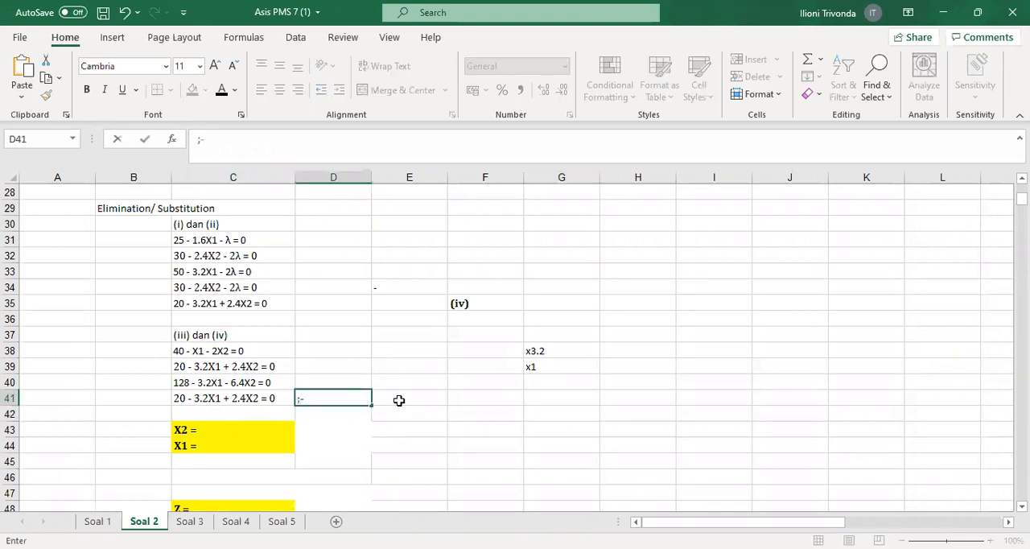
key(Return)
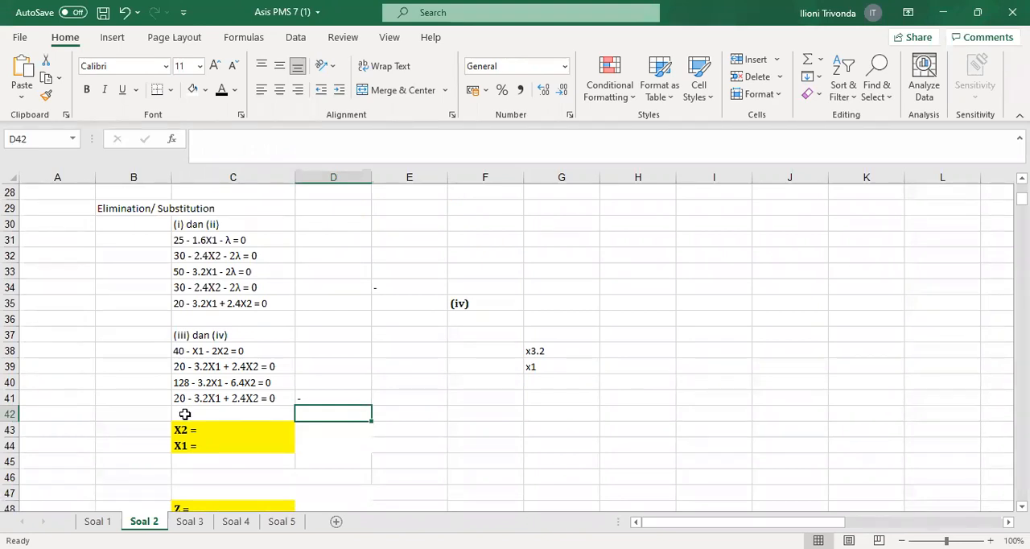
click(186, 415)
click(222, 91)
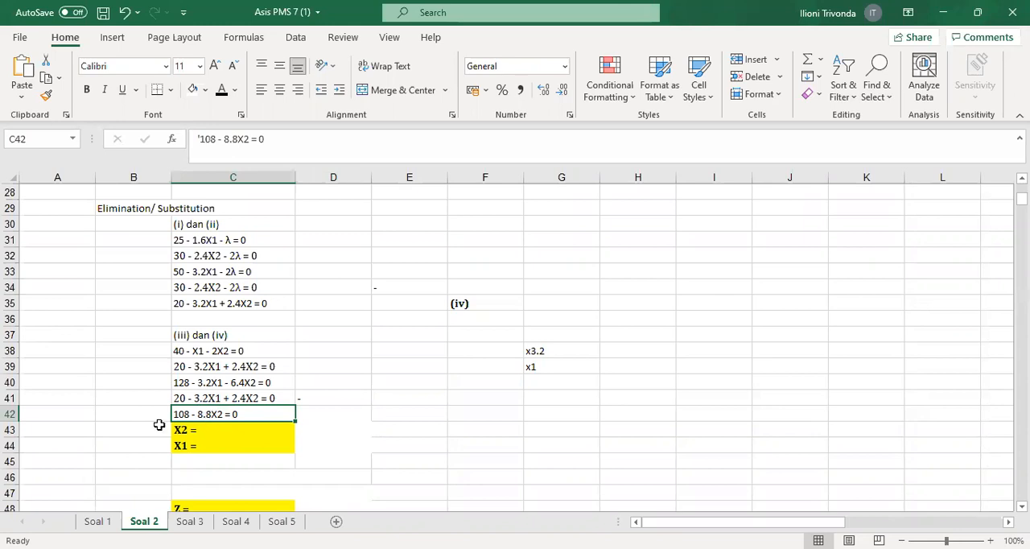
Reveal the X2 solution in D43, calculated with =108/8,8, by applying black font
click(313, 429)
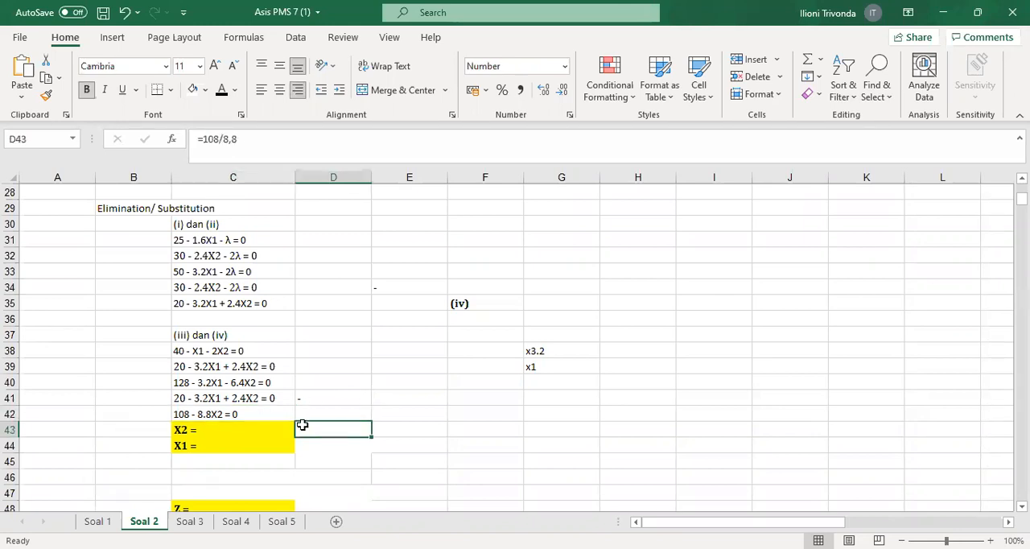
triple_click(258, 140)
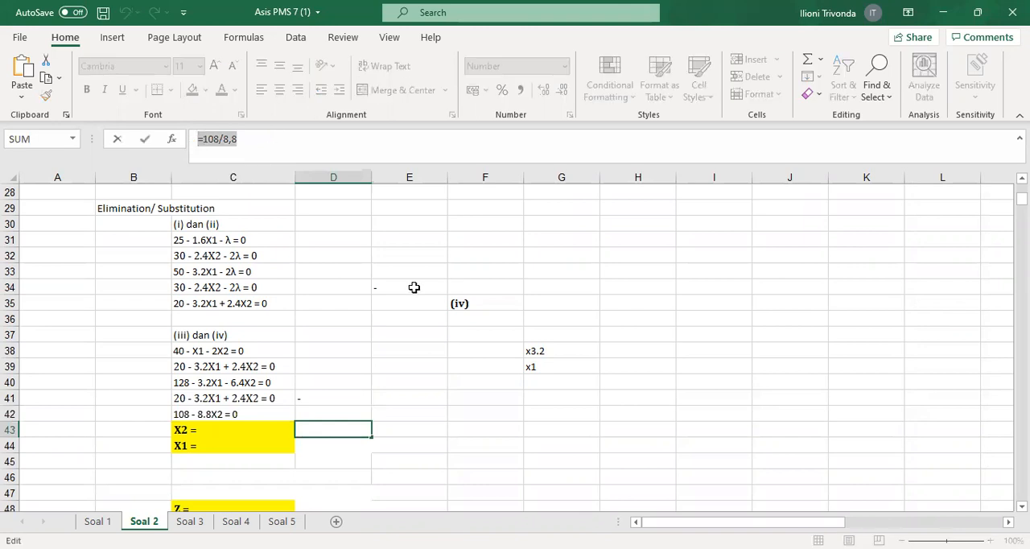
key(Escape)
click(223, 90)
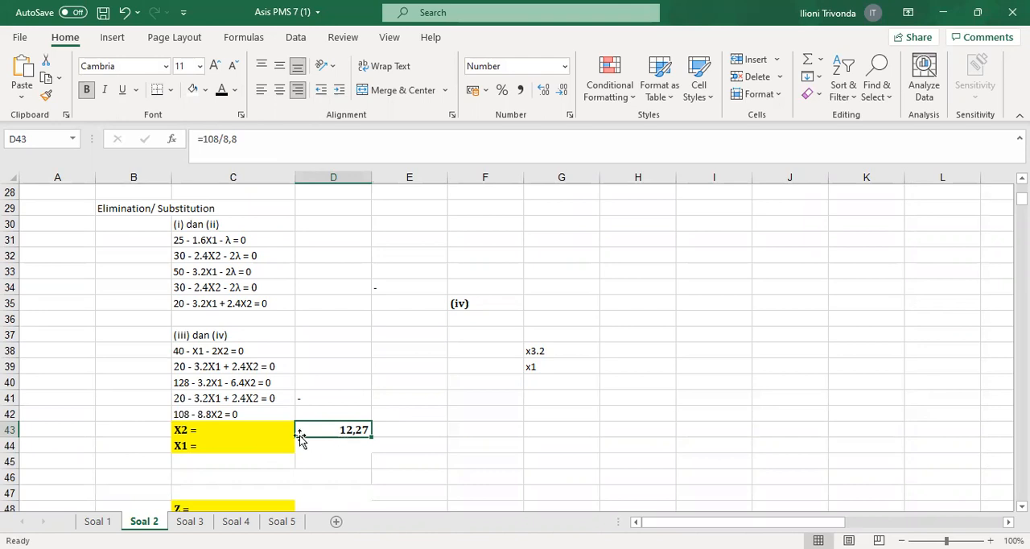
Check equations (iii) and (iv), and apply black font to the X1 solution in D44, calculated with =40-(D43*2)
scroll(375, 423, up, 3)
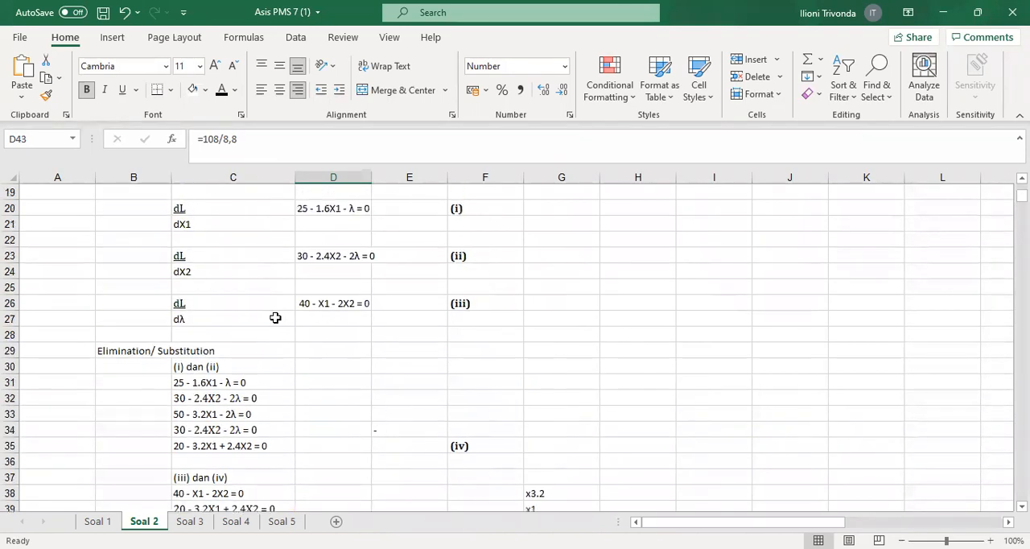
click(319, 306)
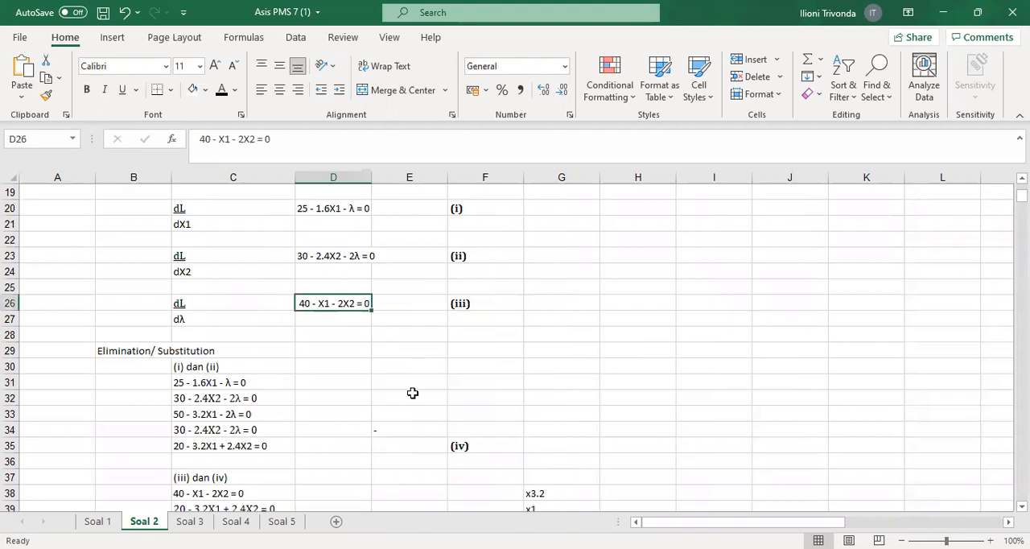
click(202, 447)
scroll(340, 442, down, 5)
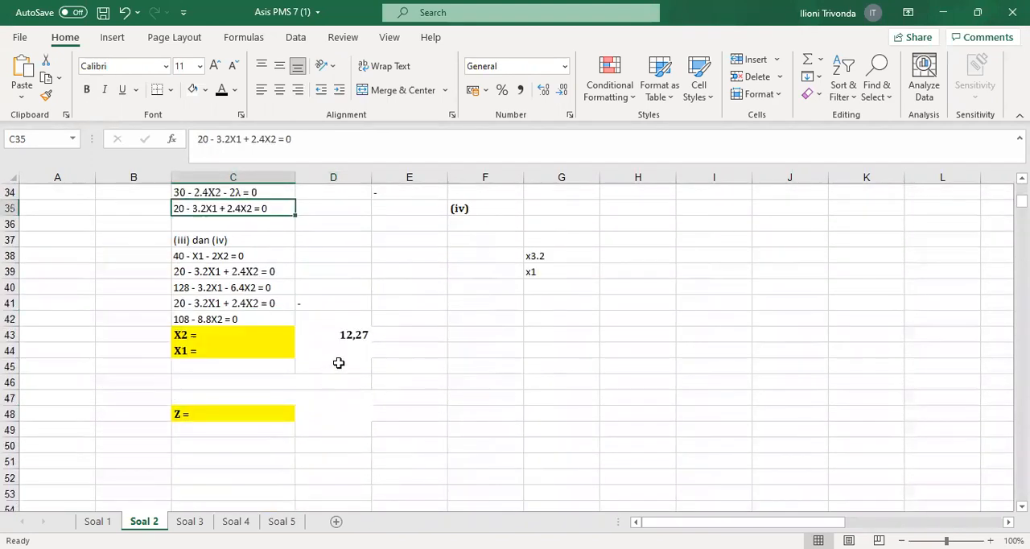
click(328, 352)
click(221, 91)
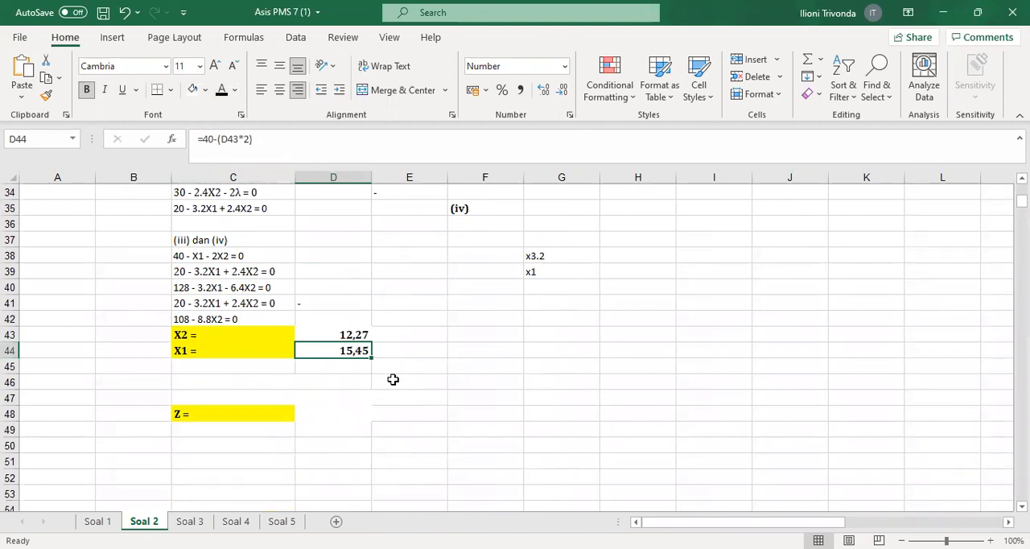
Check the X values and the objective function in C13, and show the Z formula =25*D44-(0,8*(D44^2))+30*(D43)-1,2*(D43)^2 in D48 in black font
scroll(230, 479, up, 3)
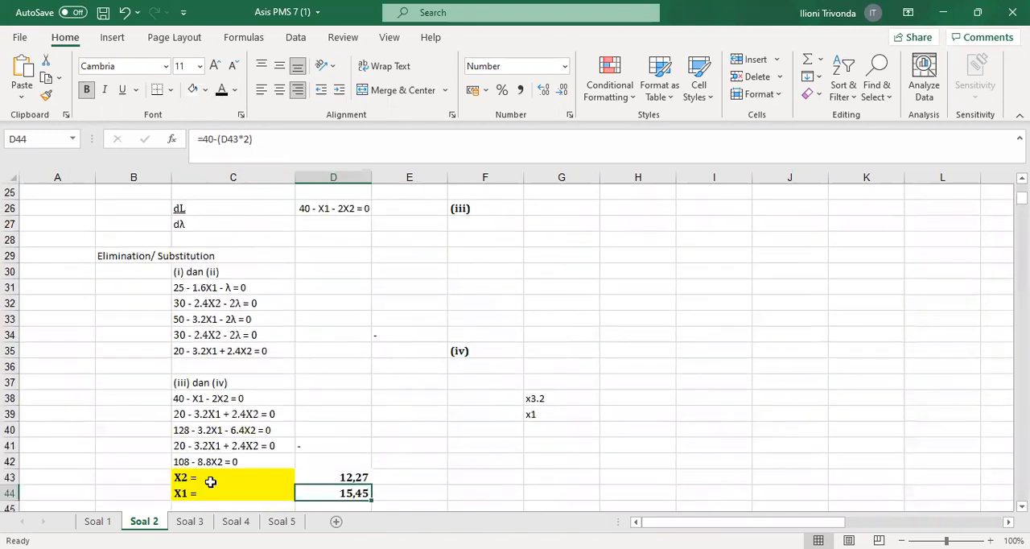
drag(204, 481, 333, 492)
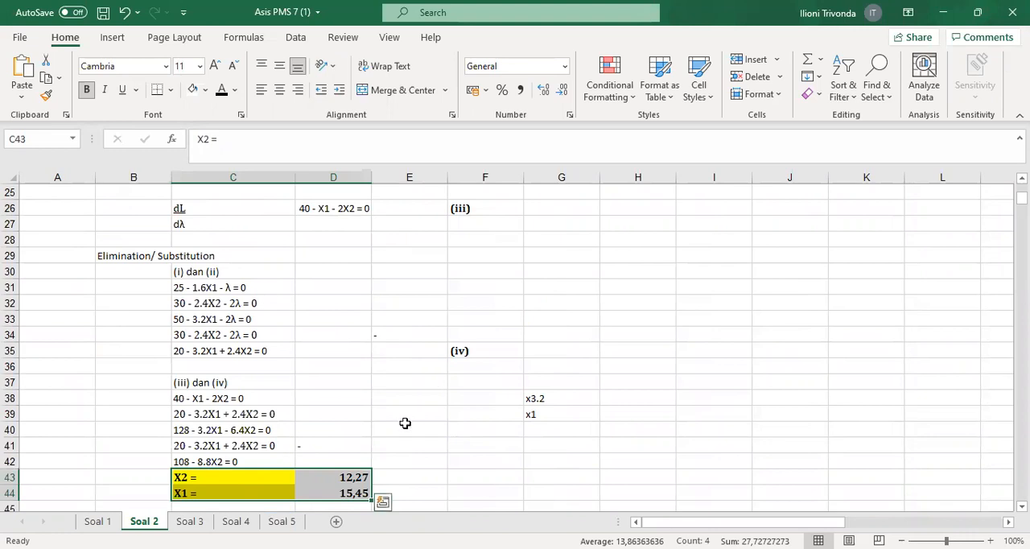
key(Right)
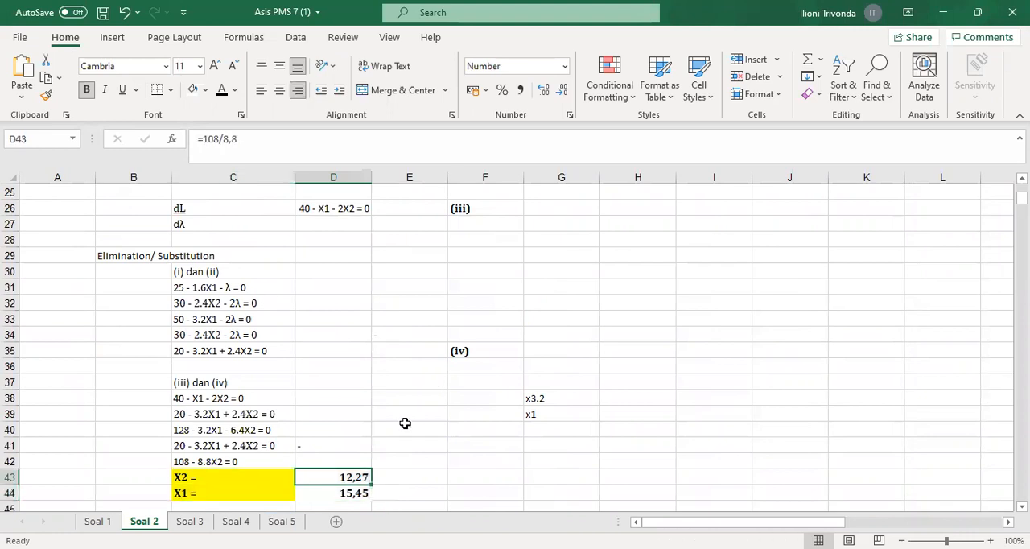
key(Down)
key(Up)
scroll(298, 429, up, 5)
scroll(173, 342, up, 2)
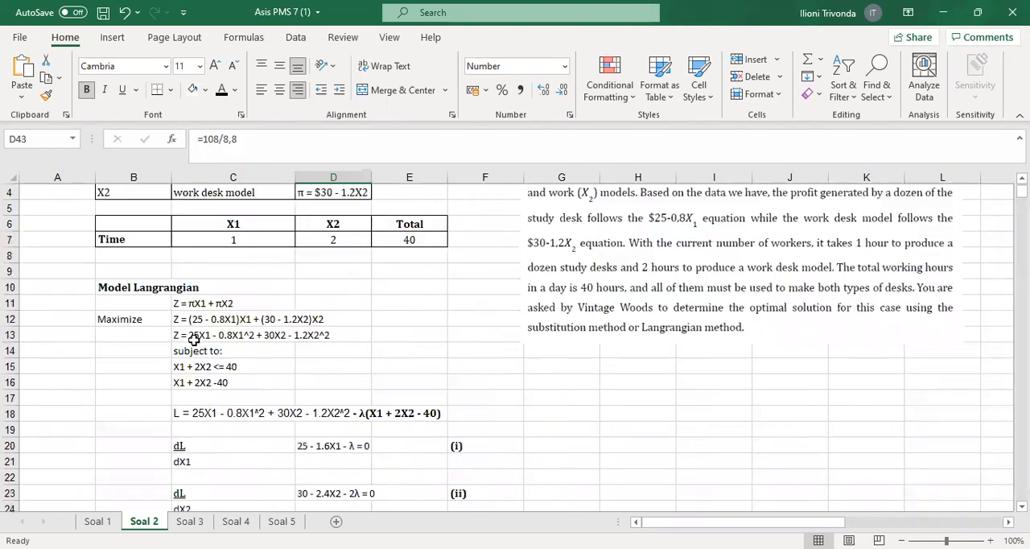
click(179, 340)
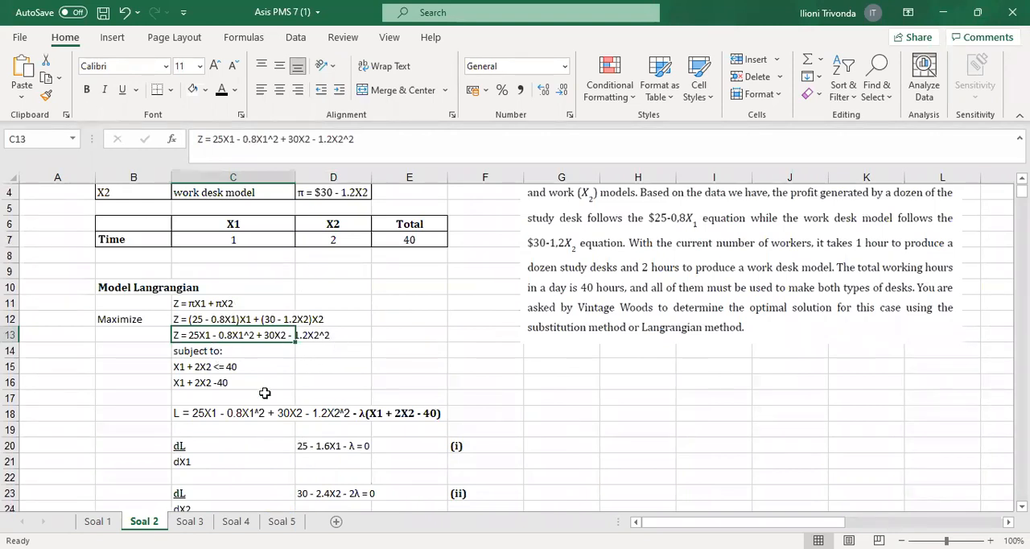
click(383, 361)
scroll(365, 386, down, 8)
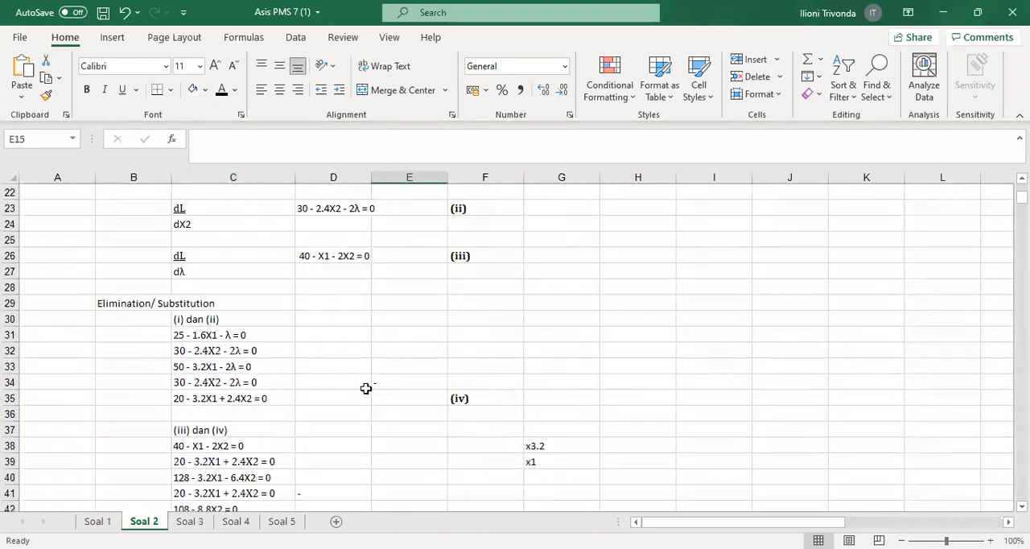
scroll(363, 390, down, 3)
click(326, 370)
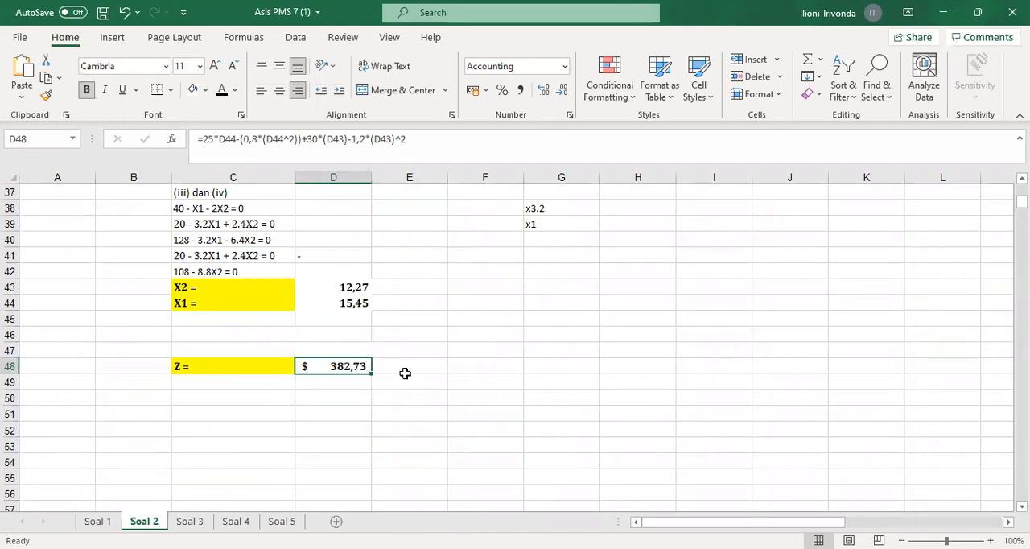
click(375, 403)
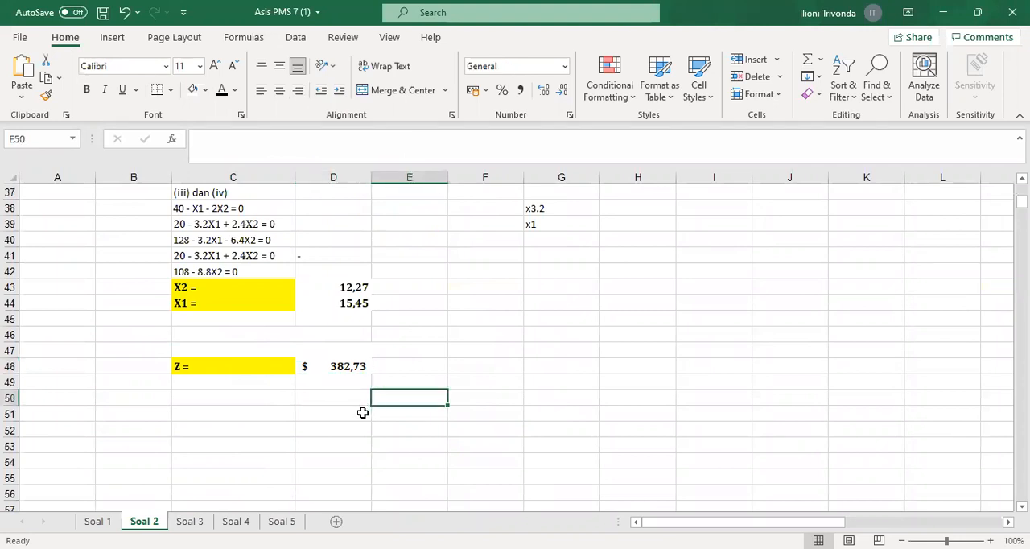
Review the completed Soal 2 solution, from the problem statement and Lagrangian model down to the X1, X2 and Z results
scroll(365, 416, up, 2)
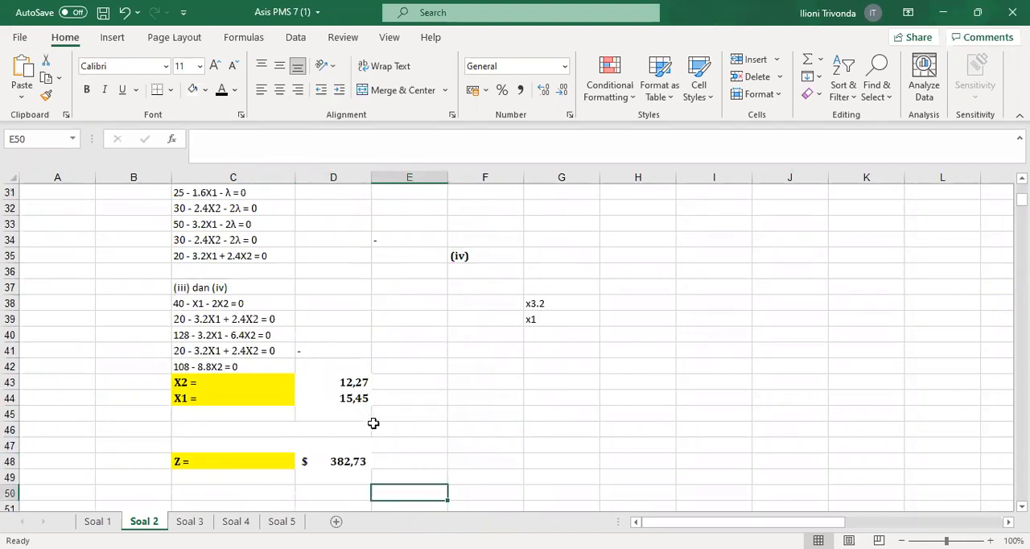
scroll(374, 424, up, 4)
scroll(379, 429, up, 5)
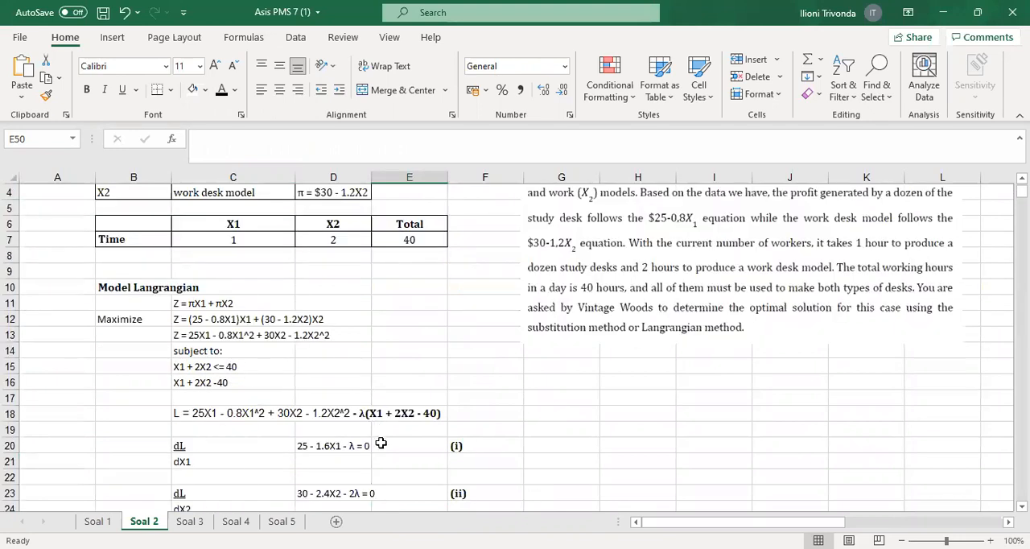
scroll(550, 439, up, 1)
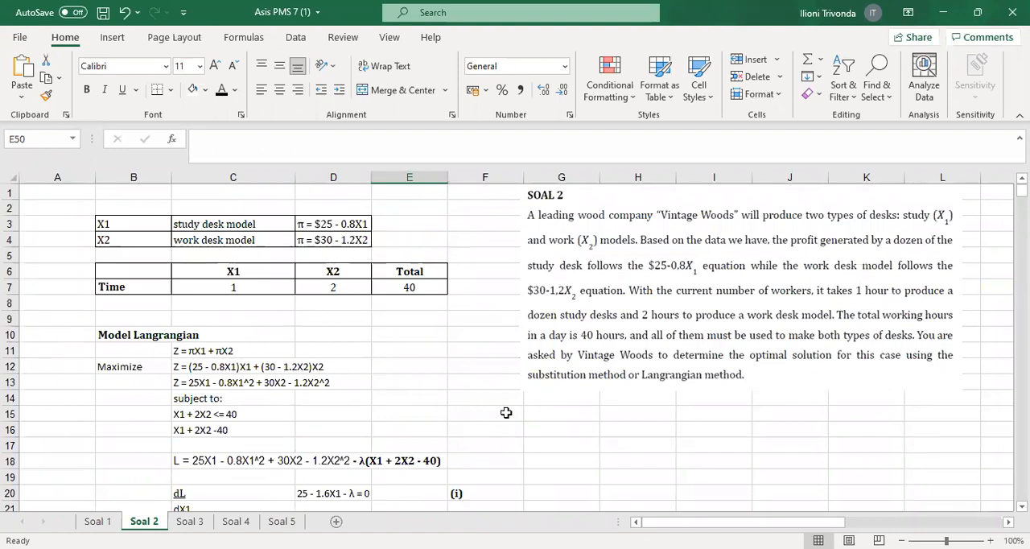
scroll(507, 417, down, 3)
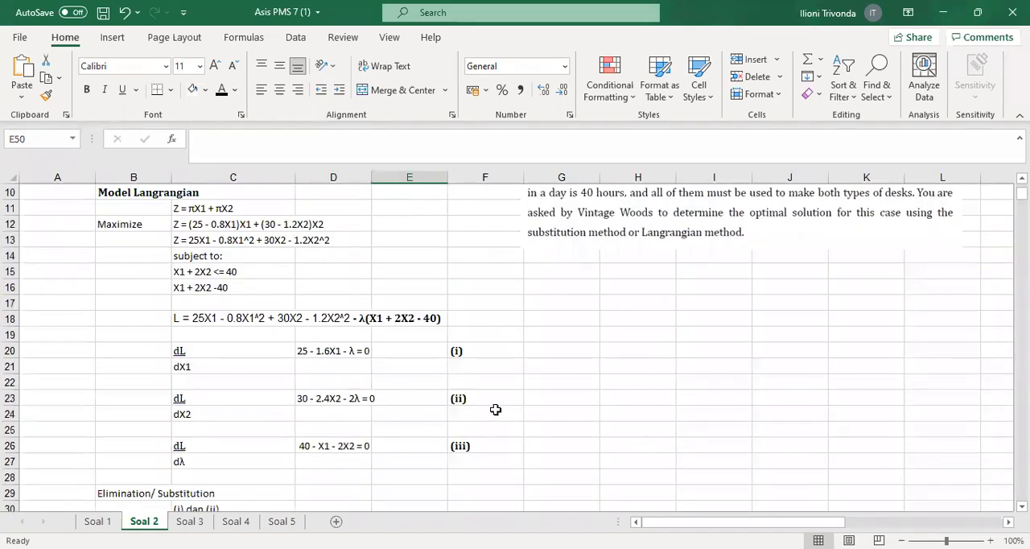
scroll(491, 407, down, 6)
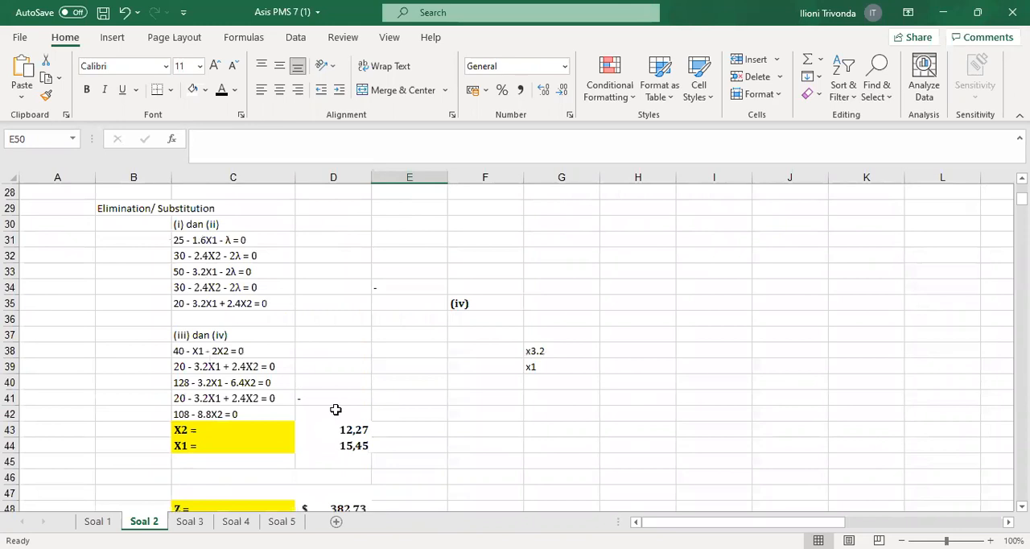
Recheck the Soal 2 results for X2, X1 and Z against the objective function in row 13 and the Lagrangian in C18
scroll(336, 409, down, 2)
click(336, 410)
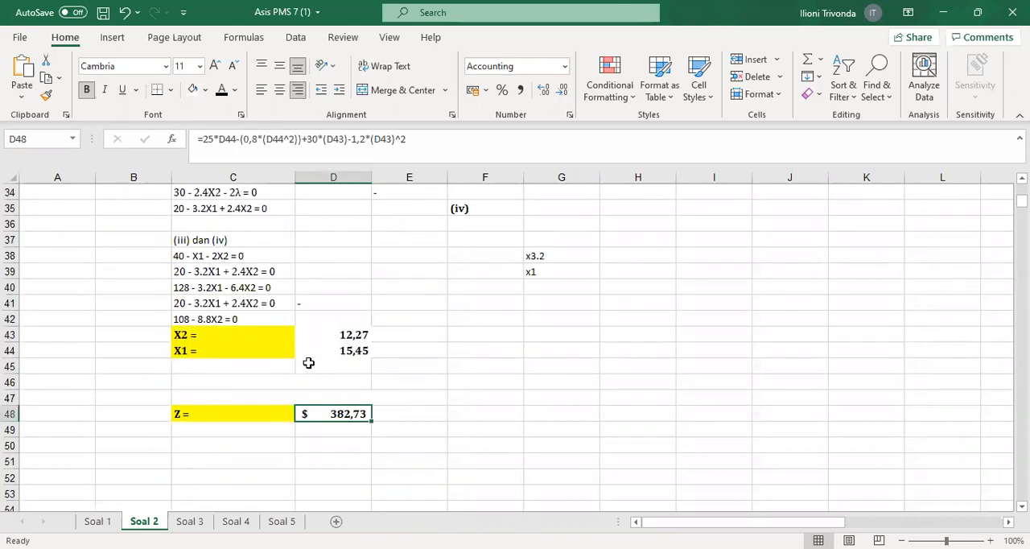
drag(326, 336, 309, 363)
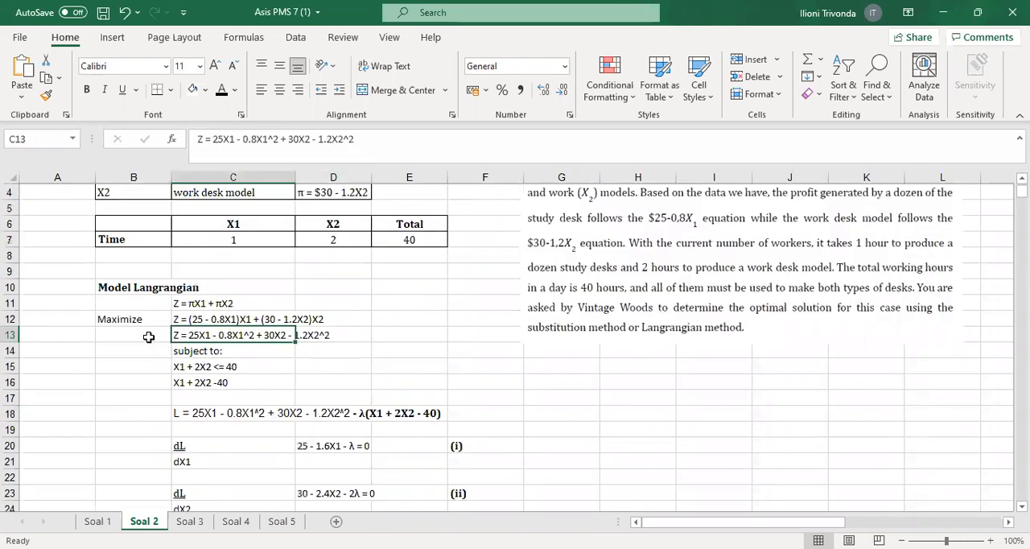
drag(149, 336, 443, 333)
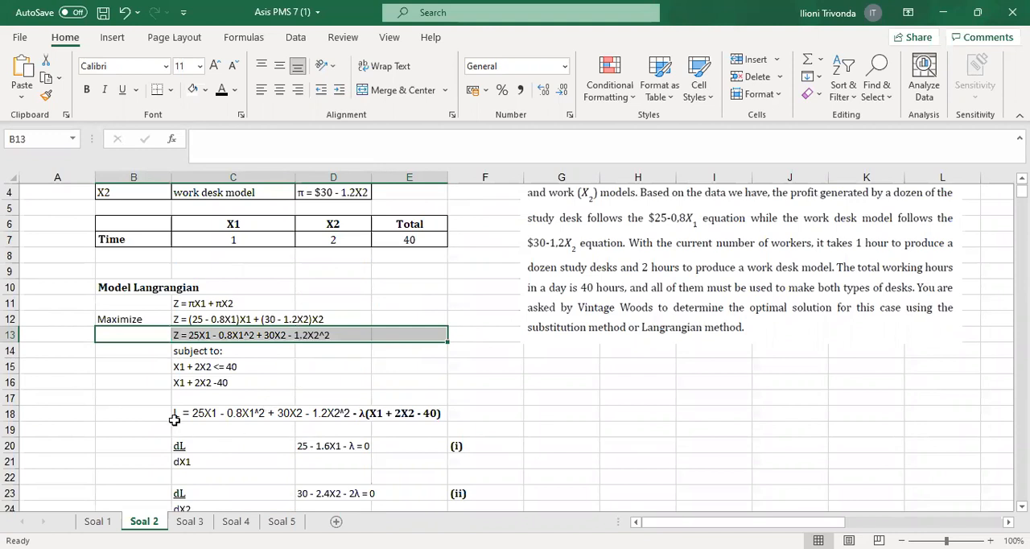
click(233, 413)
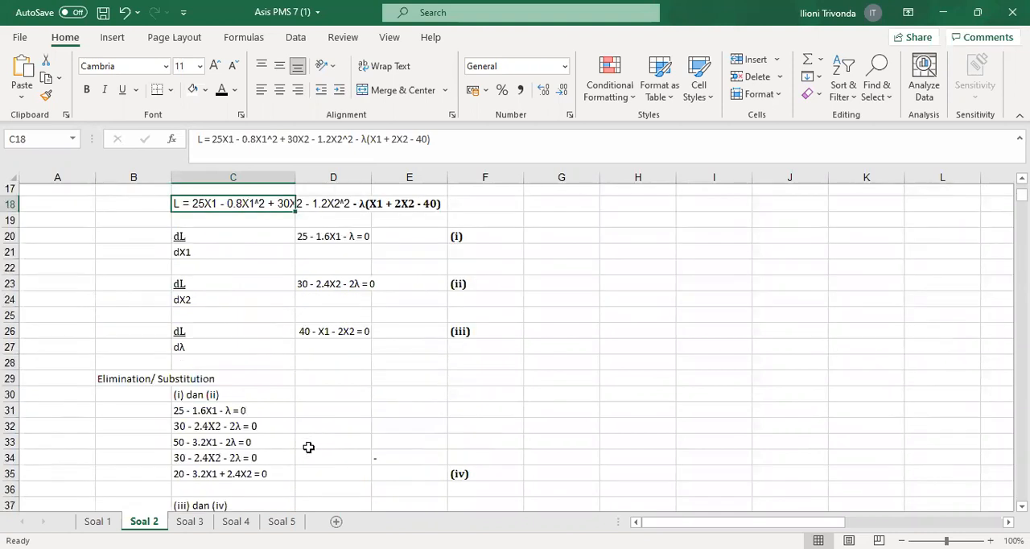
scroll(308, 446, down, 5)
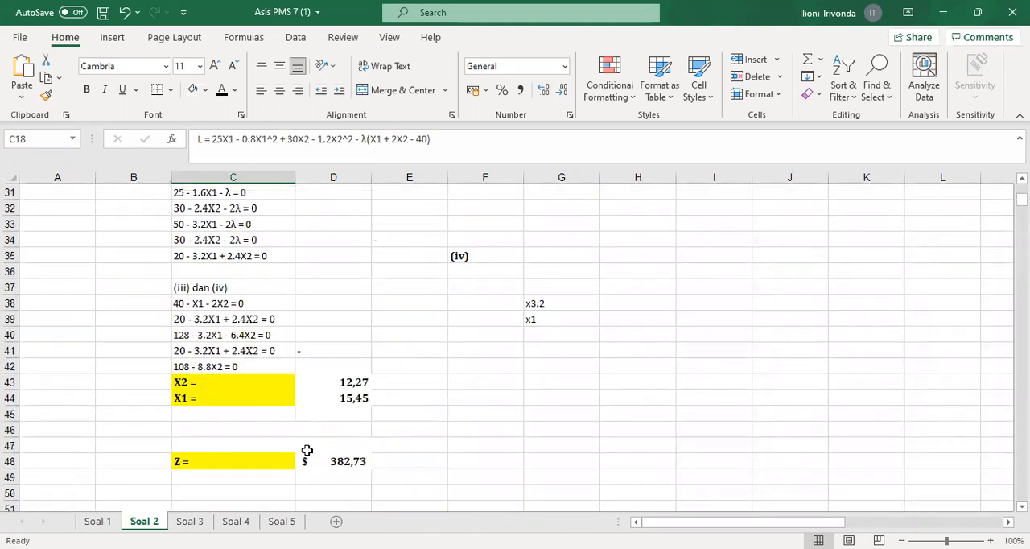
scroll(307, 450, up, 10)
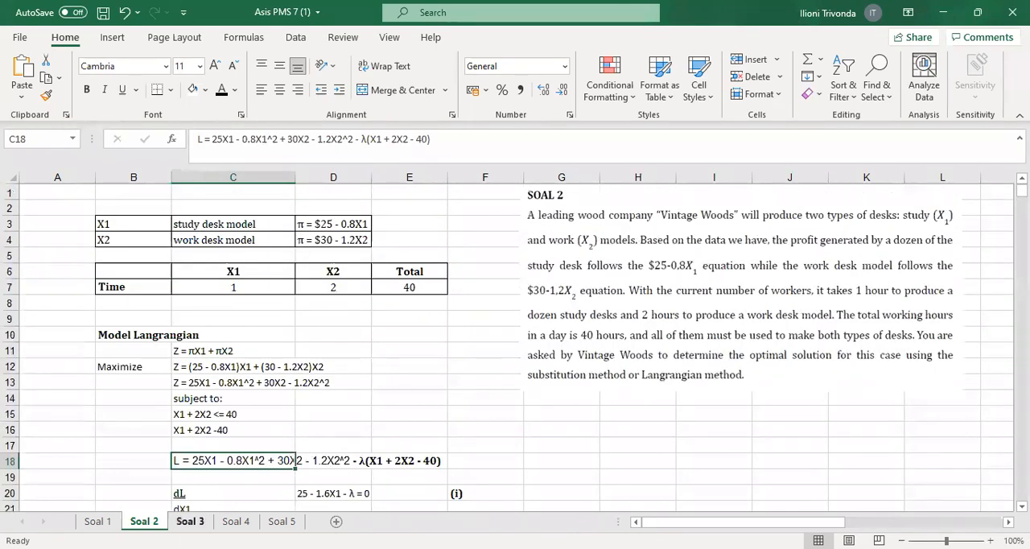
Switch to the Soal 3 sheet and examine the given labor cost, capital cost and total funds in rows 3 to 6
key(ctrl+Page_Down)
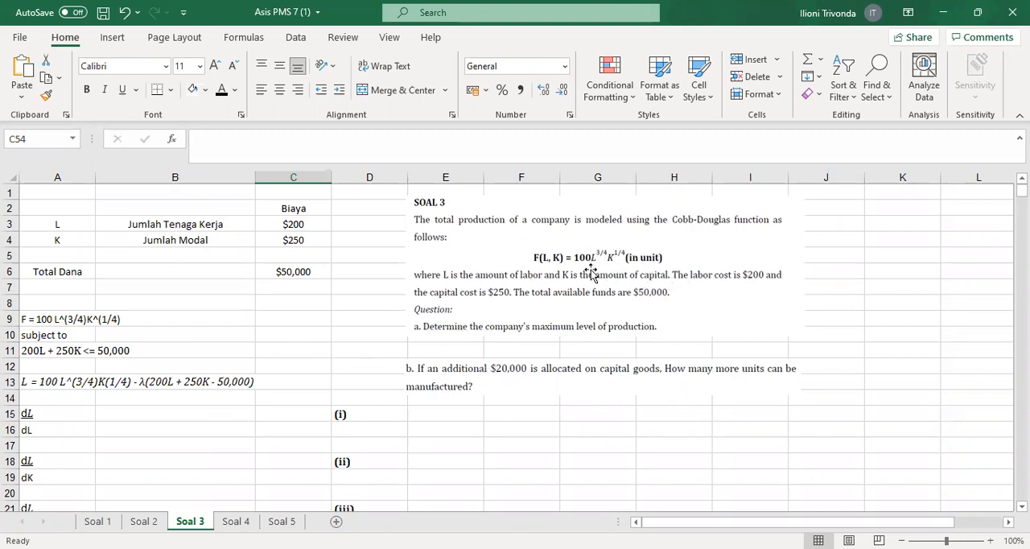
drag(61, 221, 241, 225)
click(308, 224)
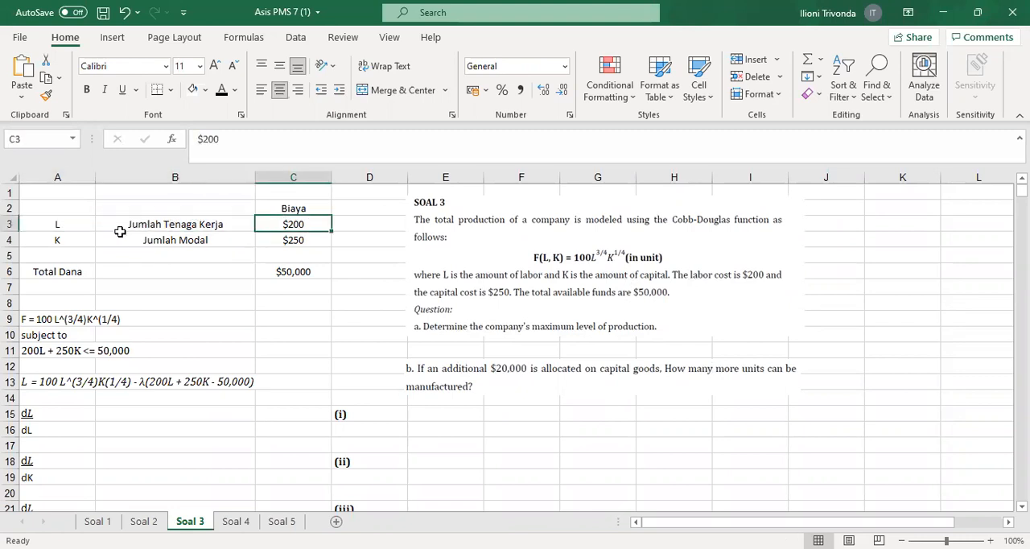
click(80, 240)
click(293, 240)
click(89, 271)
click(319, 290)
drag(294, 225, 295, 272)
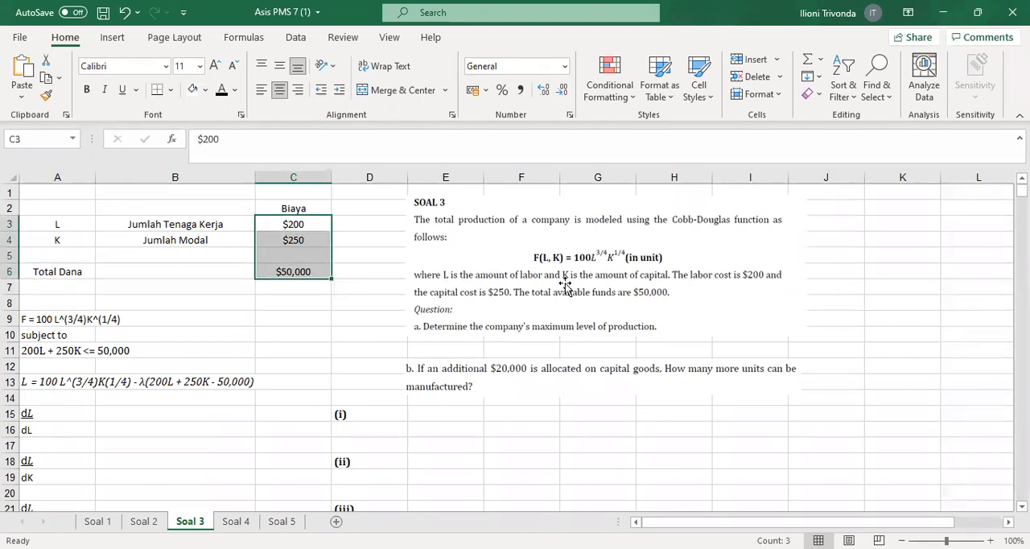
Examine the Soal 3 production function in A9 and the budget constraint in row 11
click(58, 318)
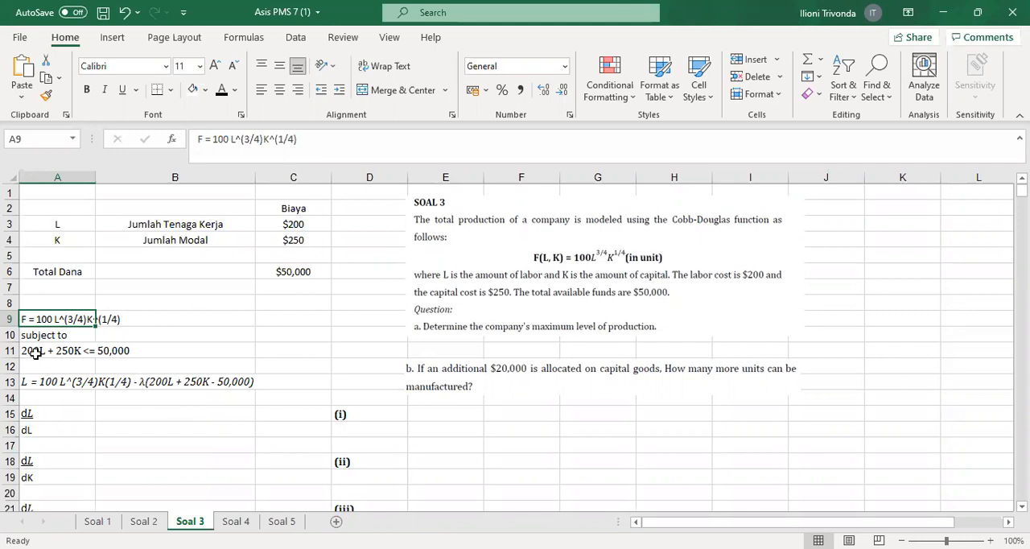
key(Down)
key(Down)
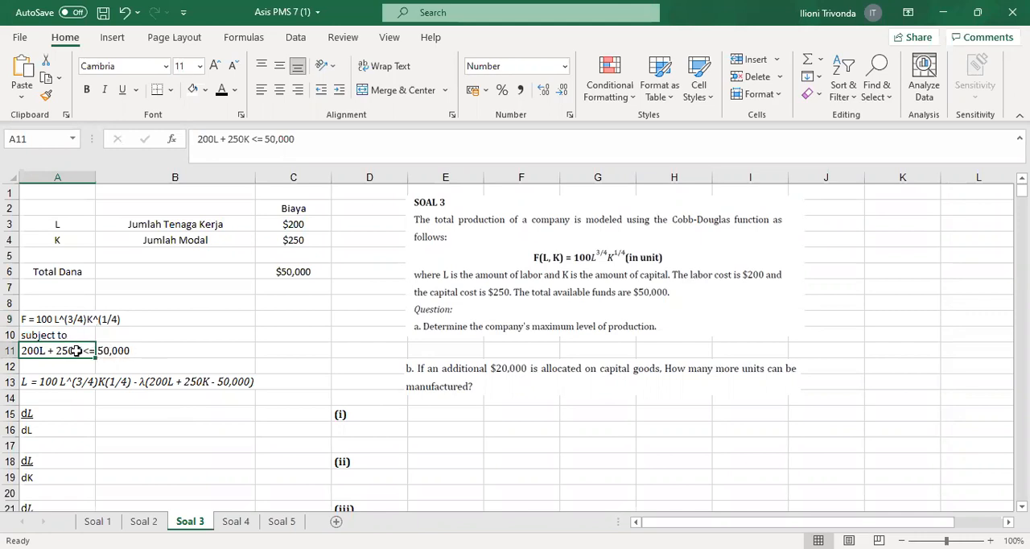
click(119, 355)
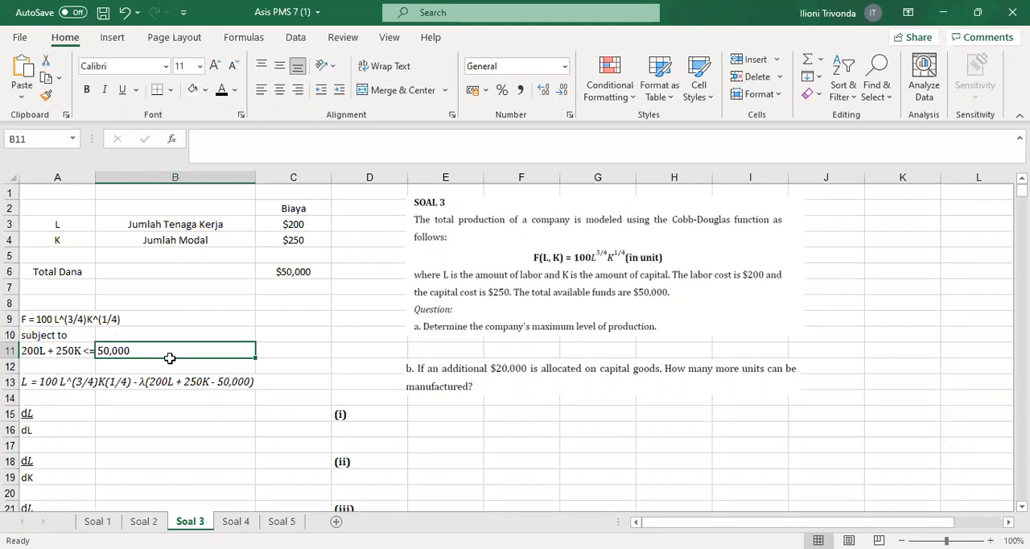
Reveal the derivatives 75L^(-1/4)K^(1/4) - 200λ = 0 in B15 and 25L^(3/4)K^(-3/4) - 250λ = 0 in B18 with black font
click(129, 411)
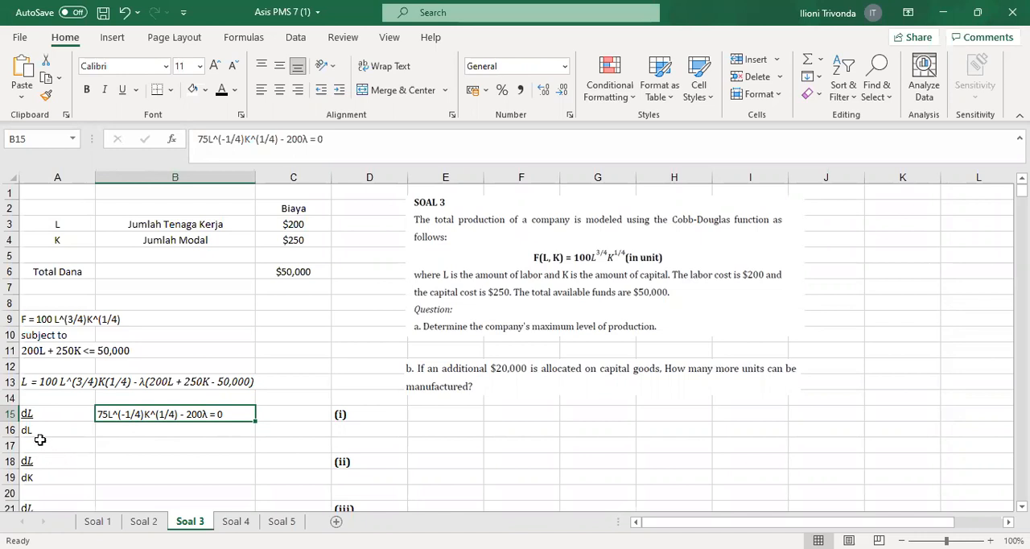
click(58, 481)
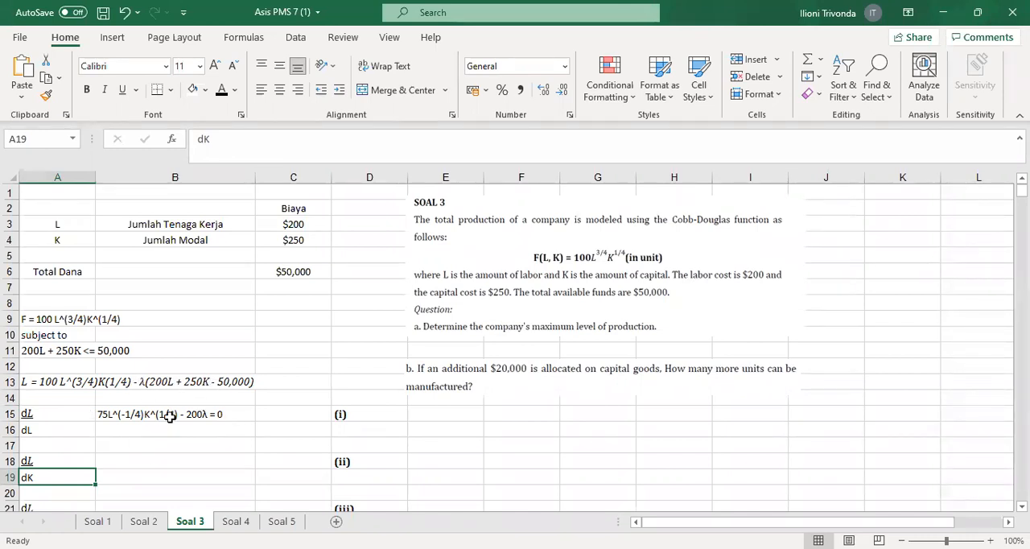
click(122, 462)
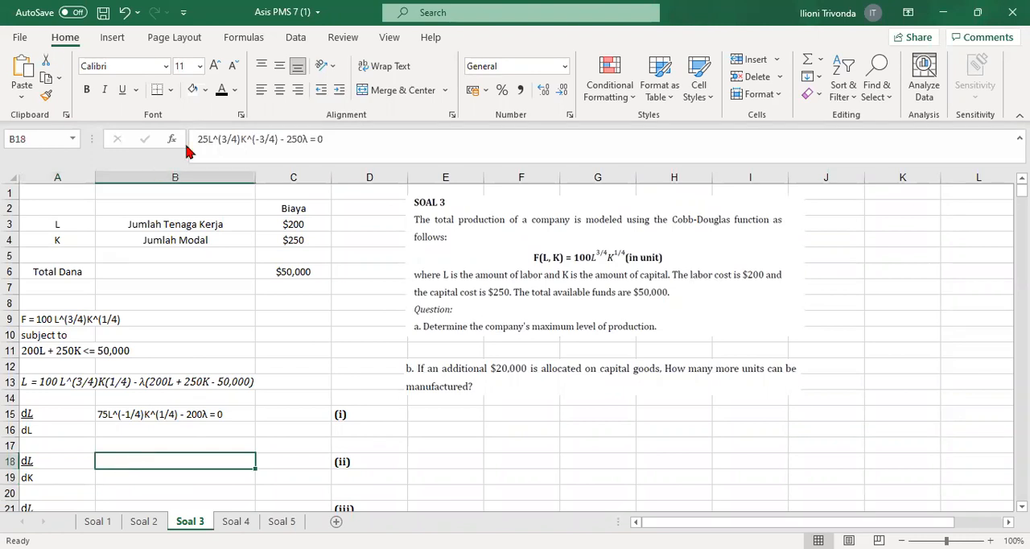
click(221, 90)
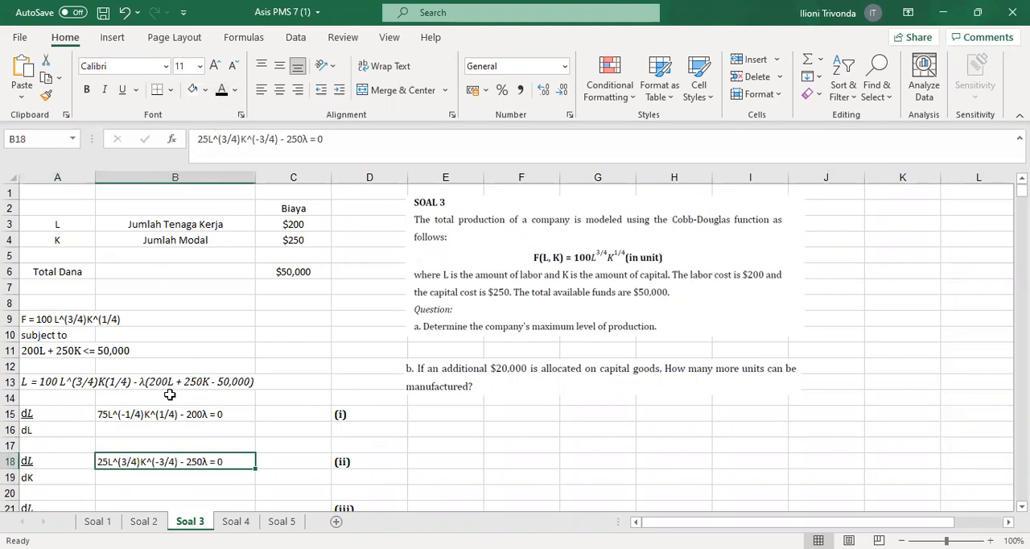
Enter the expanded constraint term -200L -250K+50.000 as text in B14, under the Lagrangian
scroll(169, 394, down, 1)
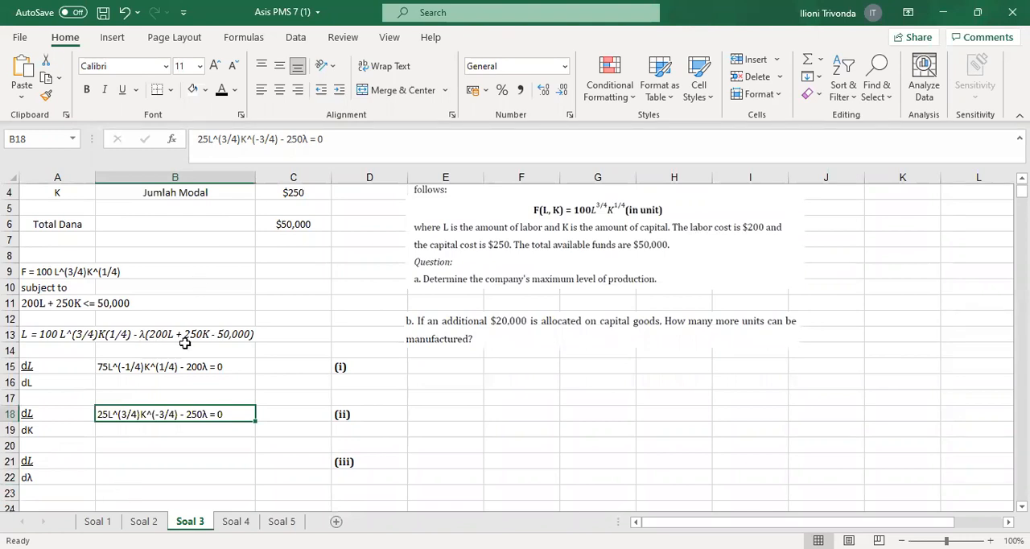
click(150, 349)
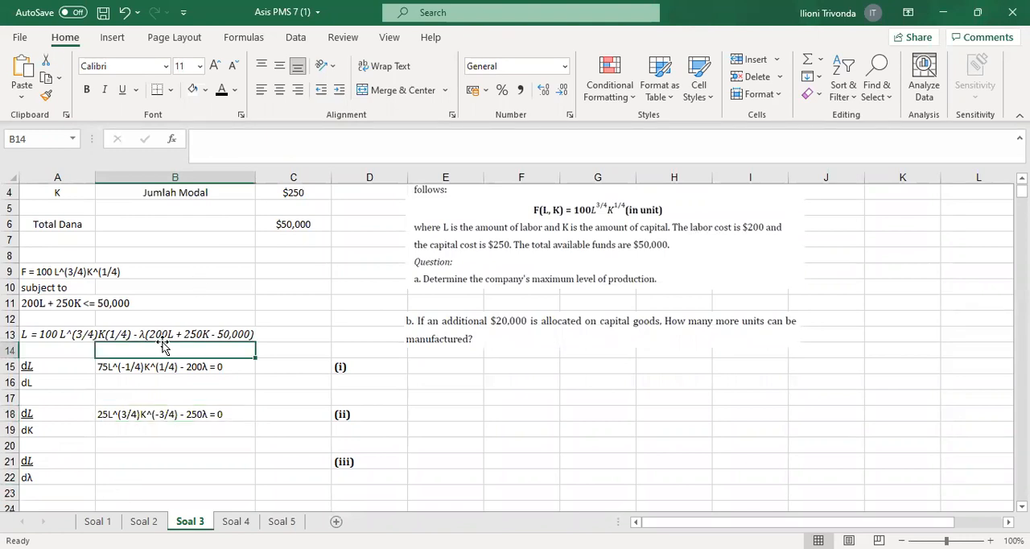
text(-200)
text(L)
text( +)
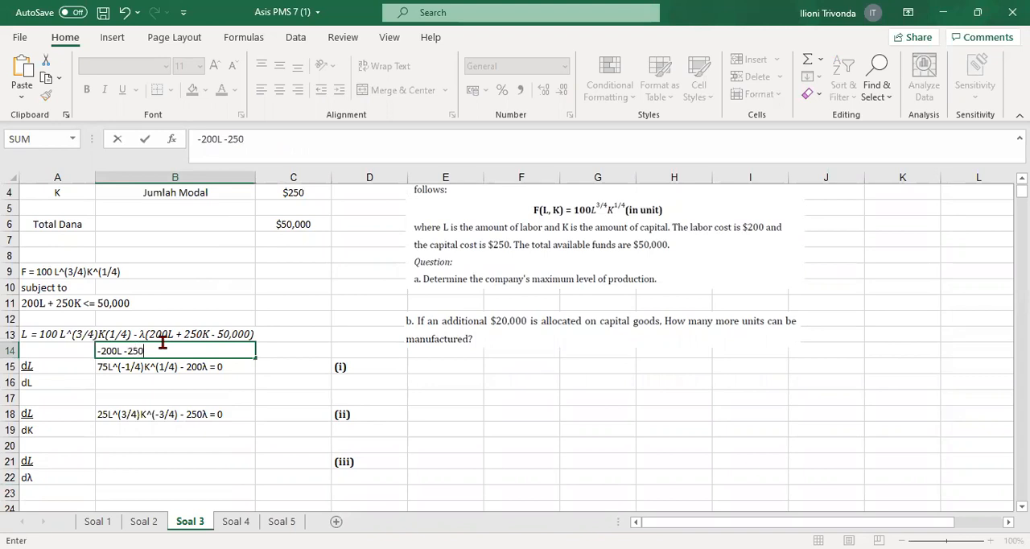
text(250K)
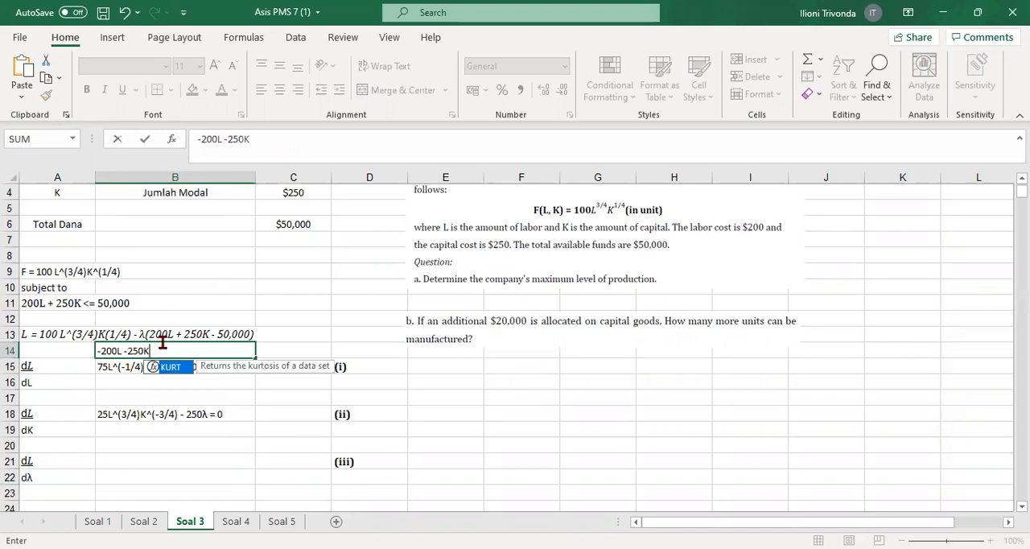
text(=50.000)
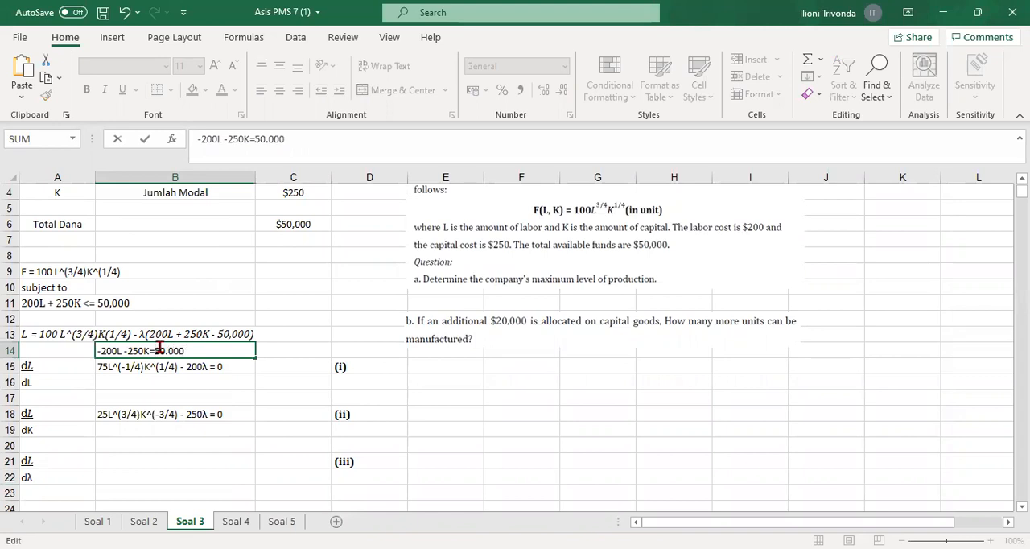
key(BackSpace)
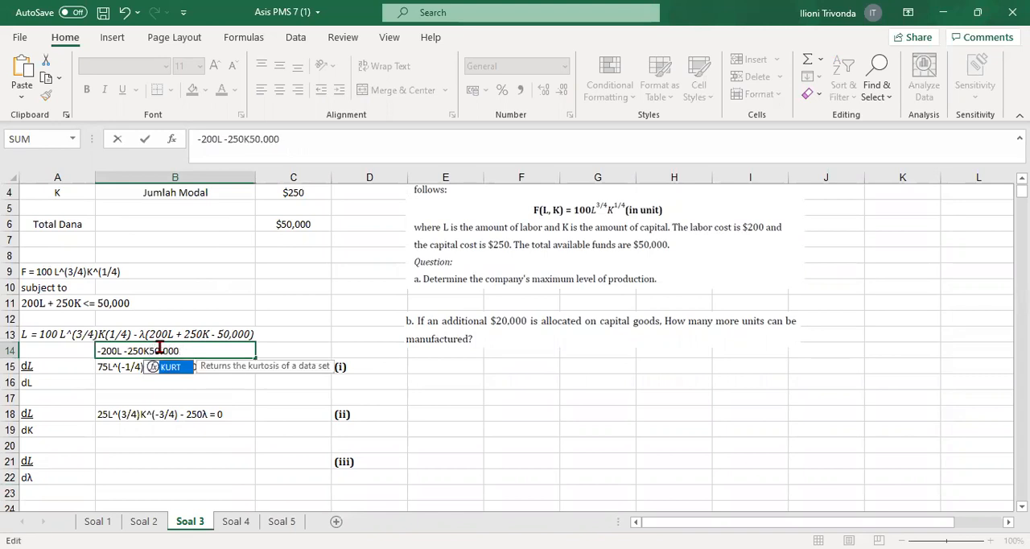
text(+)
key(Return)
click(651, 251)
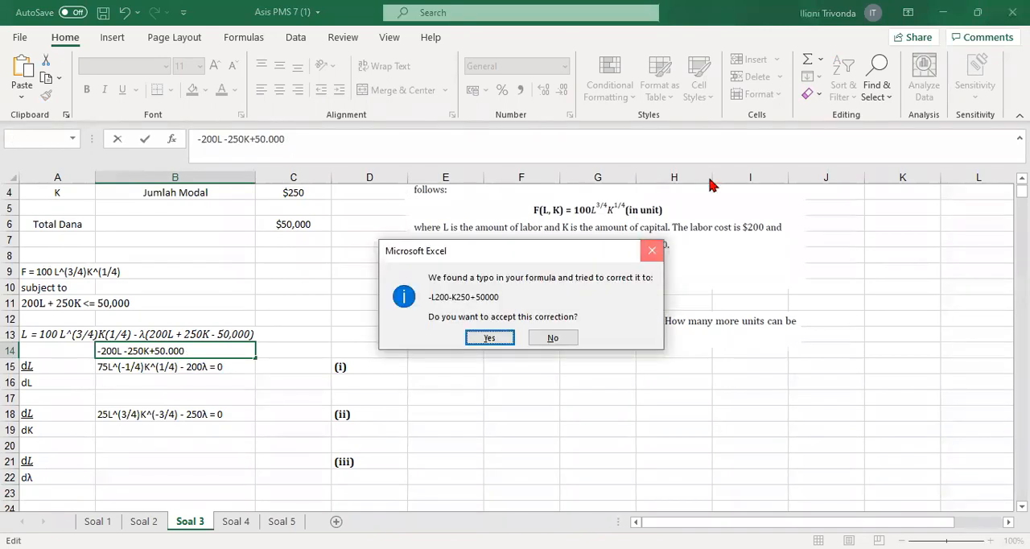
click(705, 229)
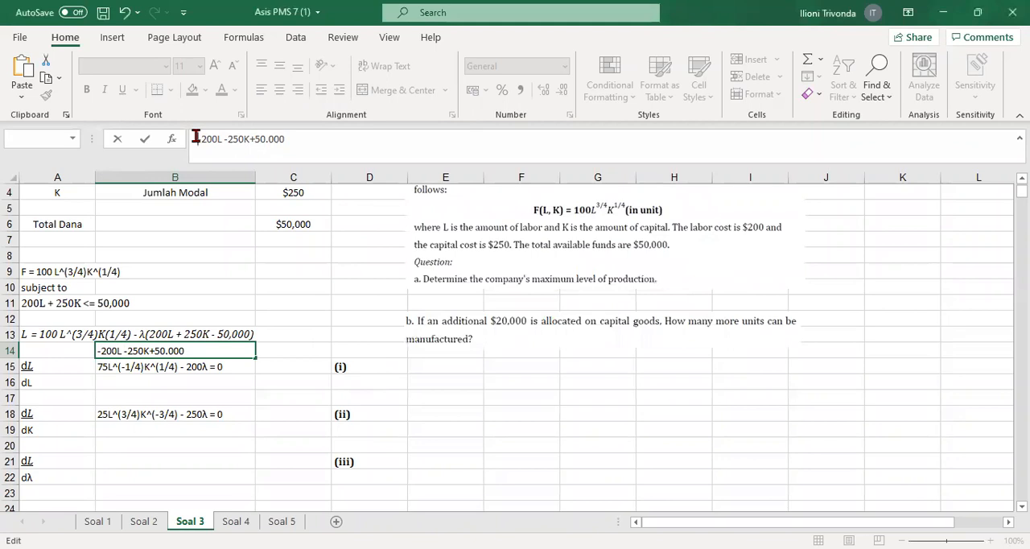
key(Return)
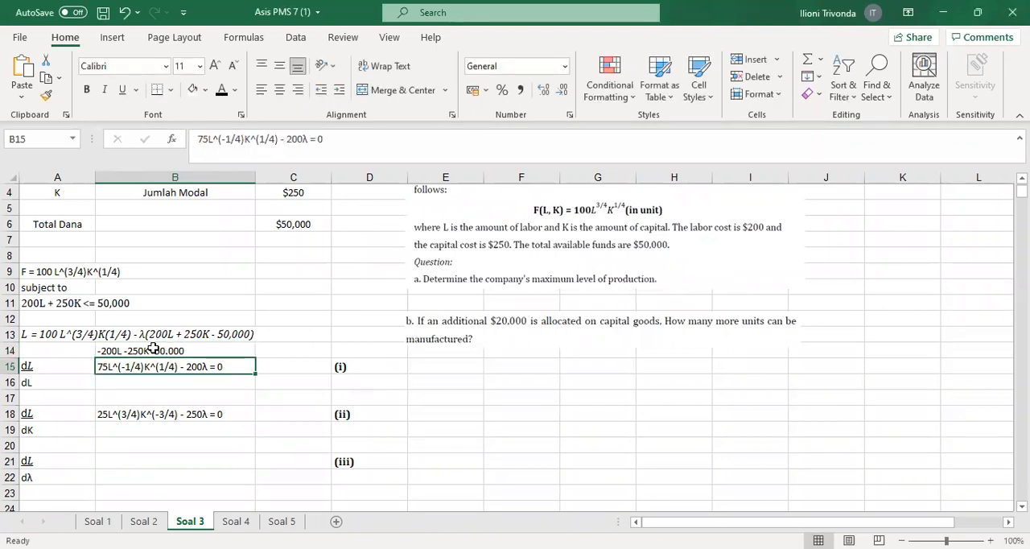
Reveal the λ derivative 50000-200L-250K = 0 in B21 by applying black font
click(106, 457)
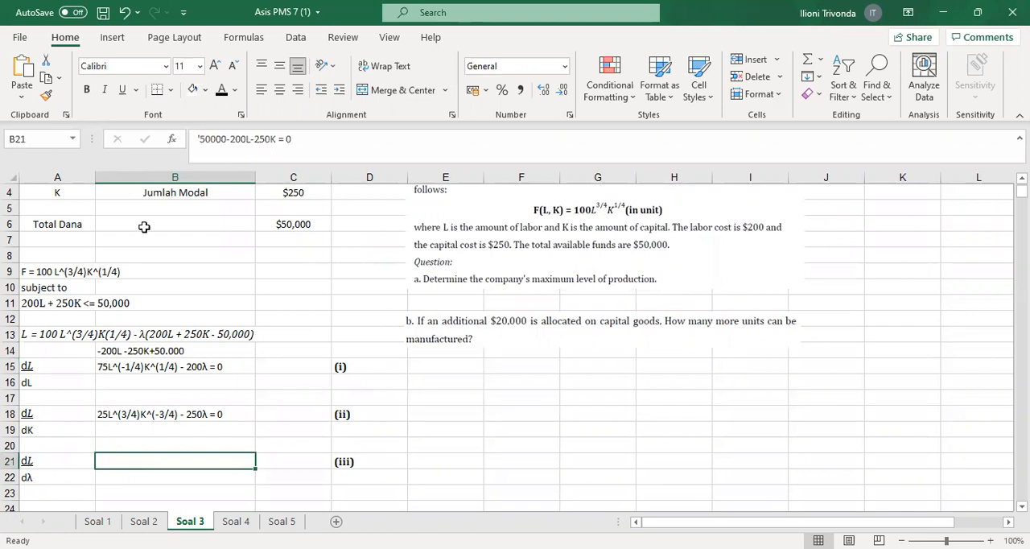
click(221, 89)
click(420, 418)
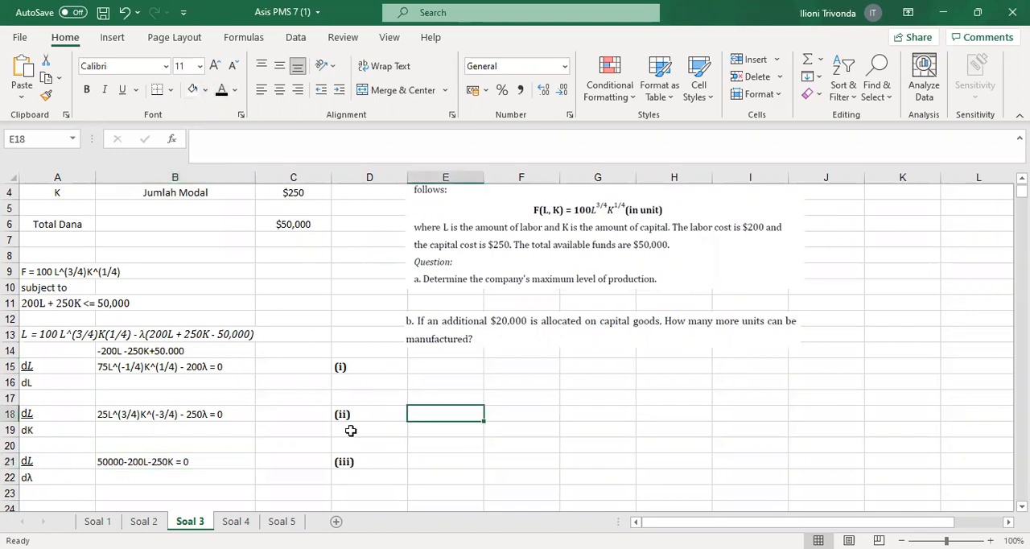
Check equations (i) and (ii) in A26:A27, and reveal their elimination multipliers x5 and x4 in E26:E27
scroll(346, 422, down, 1)
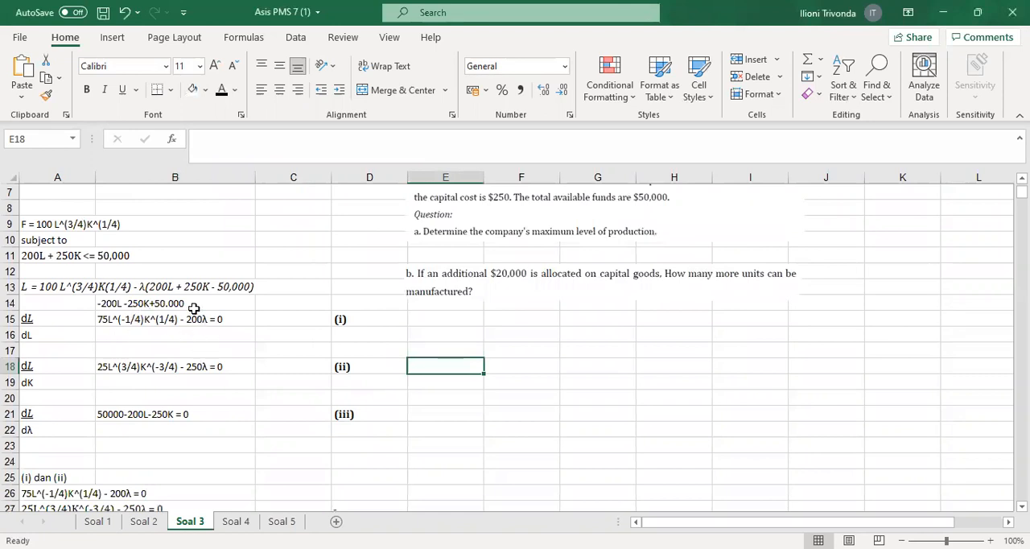
scroll(153, 426, down, 1)
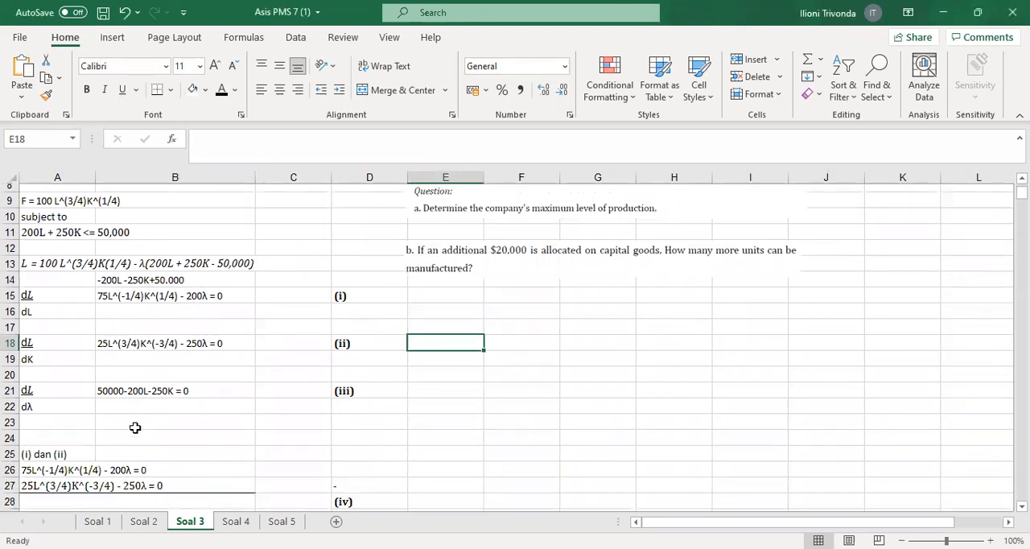
drag(83, 452, 130, 463)
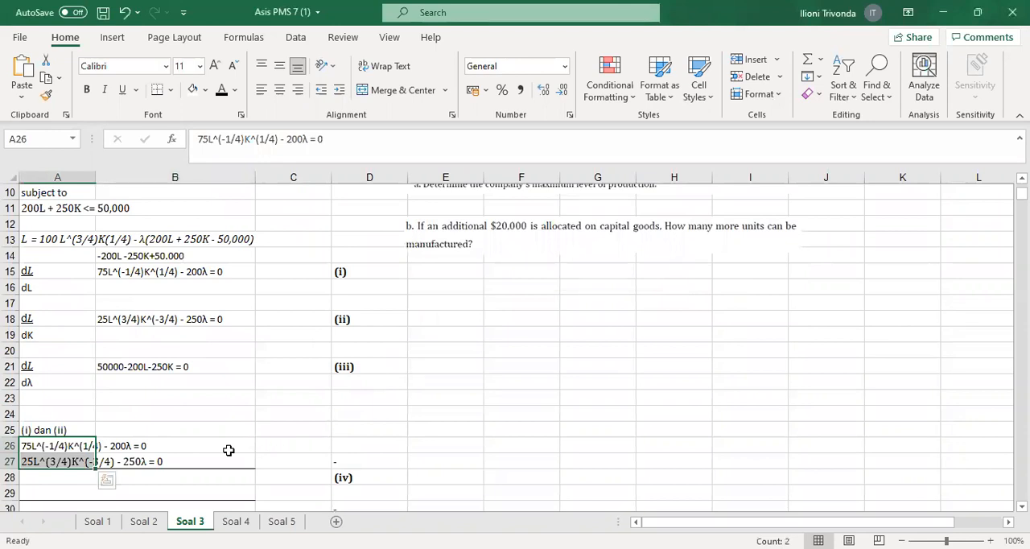
click(266, 447)
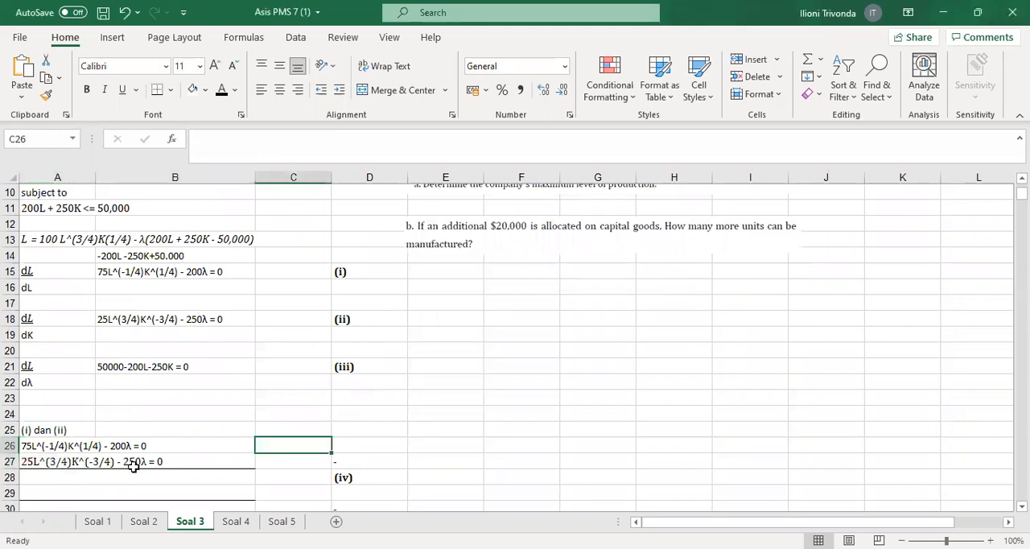
click(463, 442)
text(x5 x4)
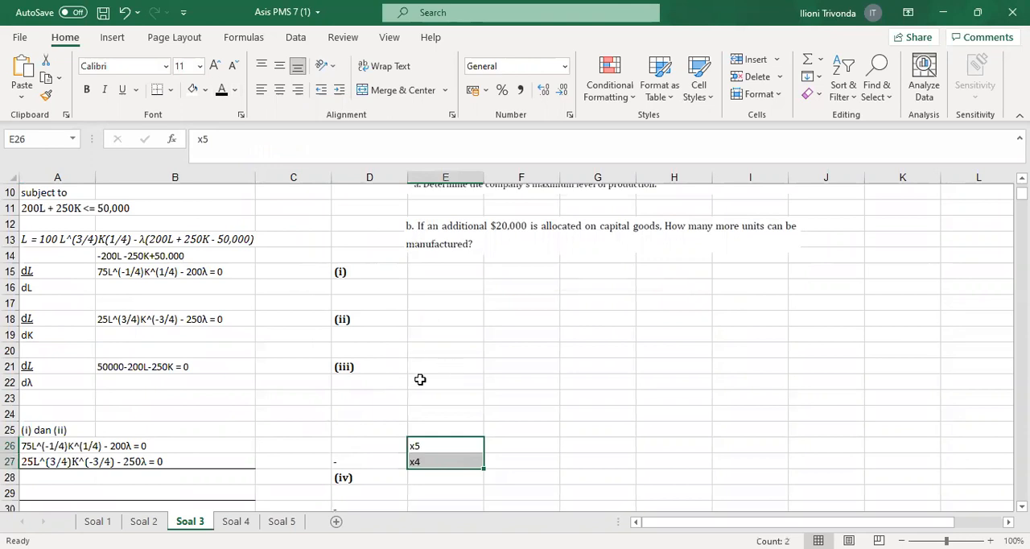
click(420, 368)
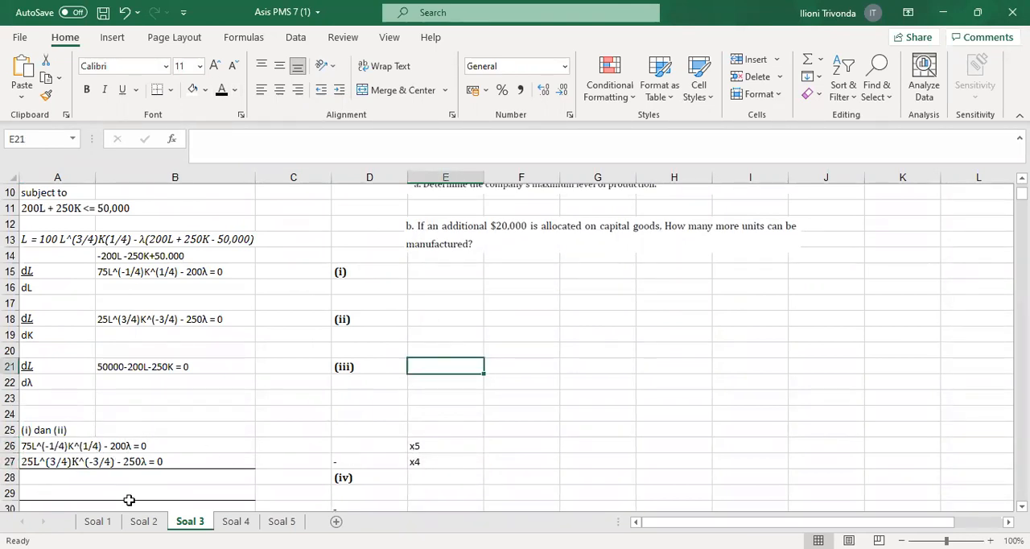
Reveal the multiplied equations 375L^(-1/4)K^1/4 + 1000λ = 0 and 100L^3/4K^(-3/4)+1000λ = 0 in A28:A29 with black font
drag(72, 480, 72, 493)
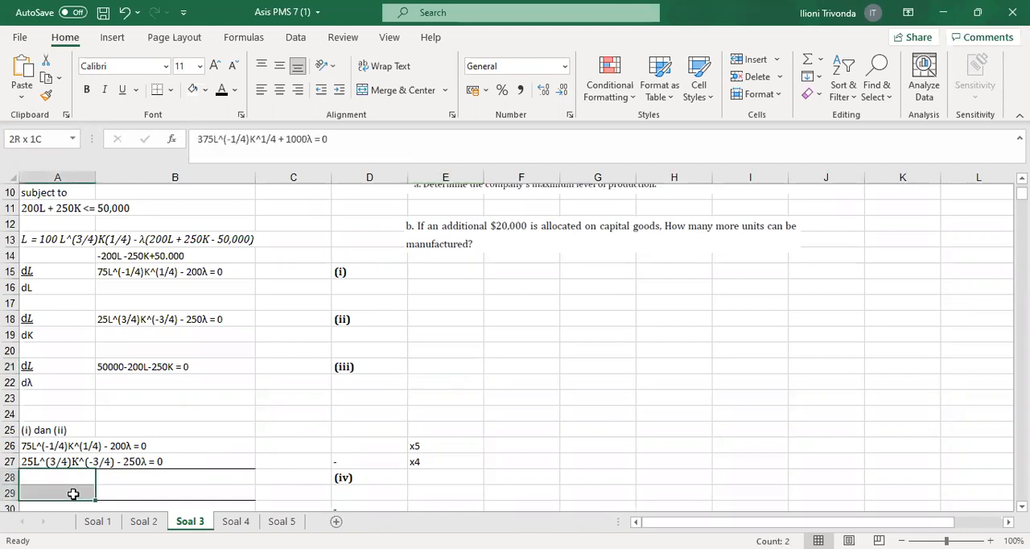
click(221, 91)
click(42, 478)
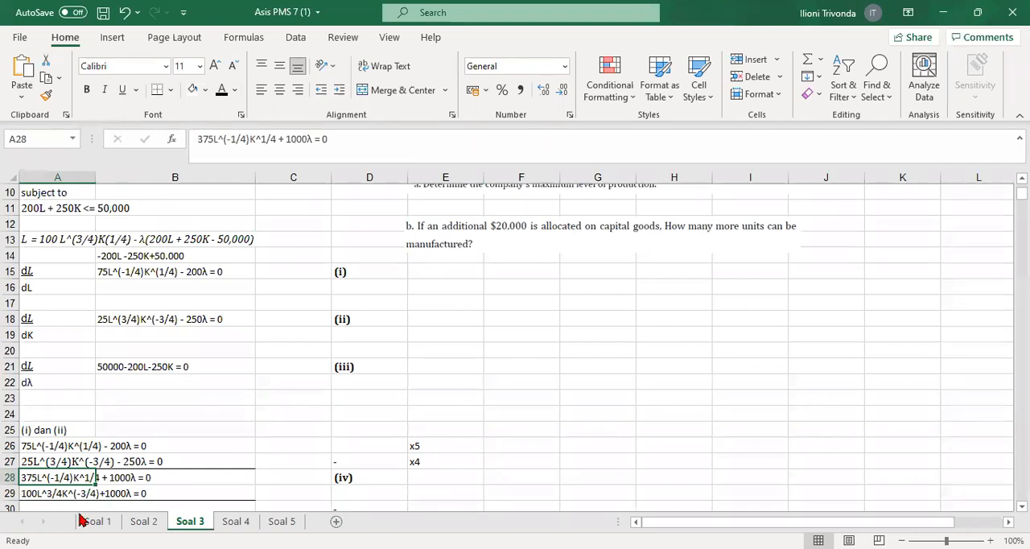
Reveal the subtracted equation 375L^(-1/4) K^1/4-100L^3/4K^(-3/4) = 0 in A30 by applying black font
click(245, 367)
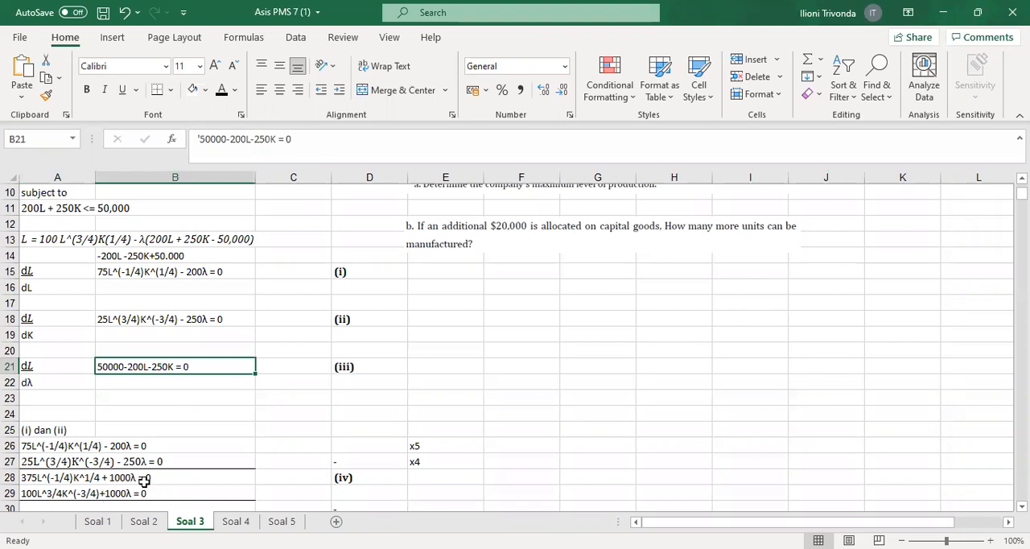
scroll(145, 478, down, 1)
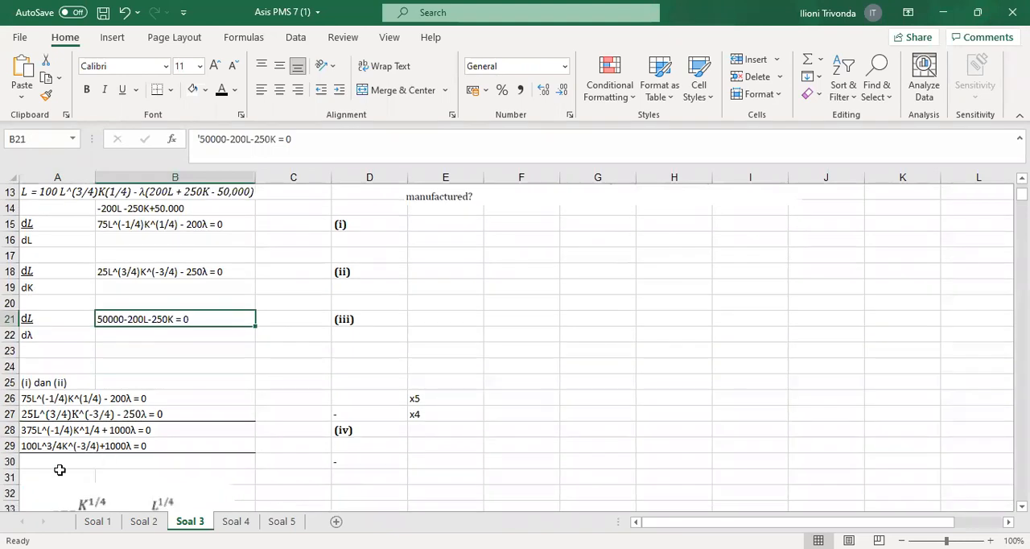
click(43, 460)
click(222, 91)
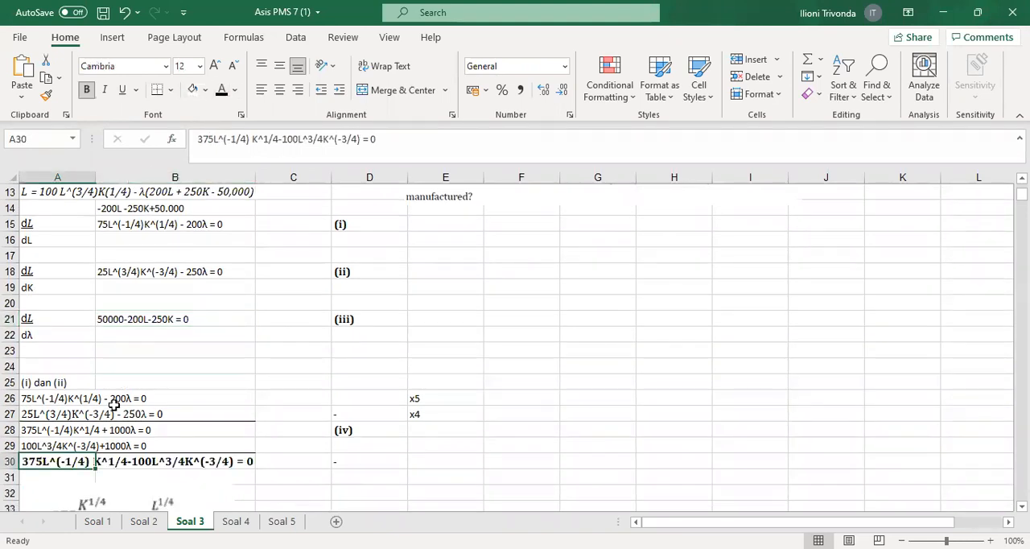
click(287, 473)
Examine the derivation of L = 375/100 K as equation (v) and its substitution into equation (iii) in rows 41 to 48
scroll(241, 458, down, 1)
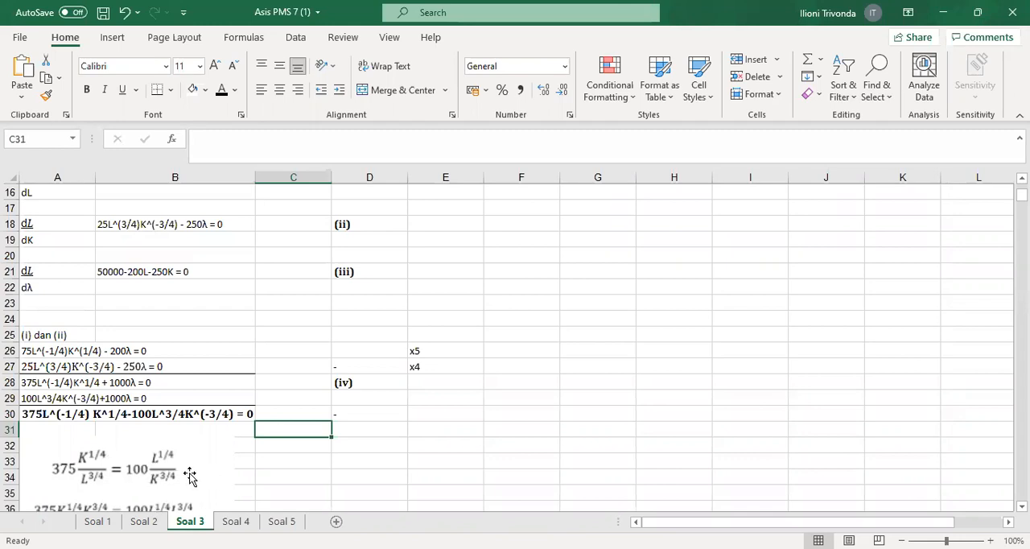
scroll(78, 320, down, 1)
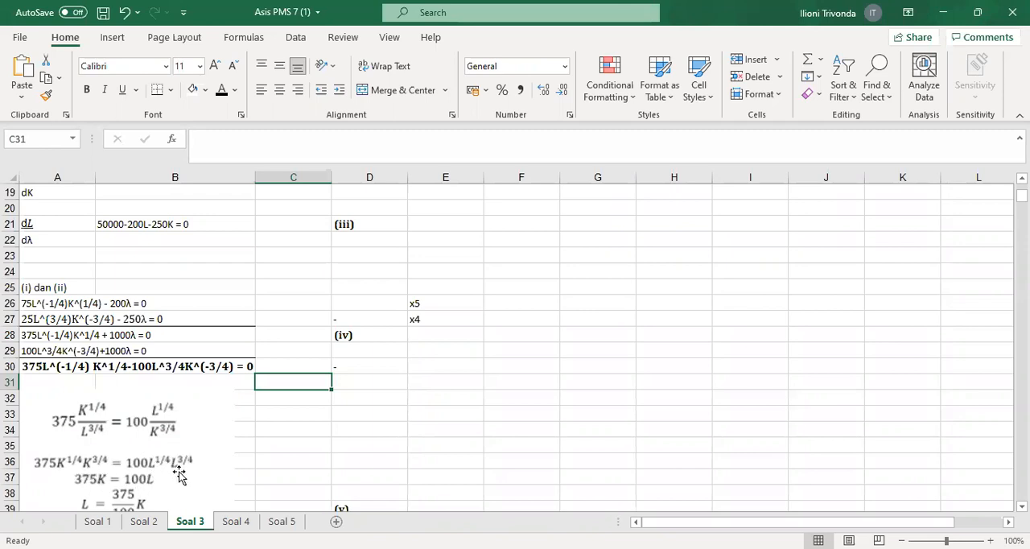
scroll(179, 474, down, 1)
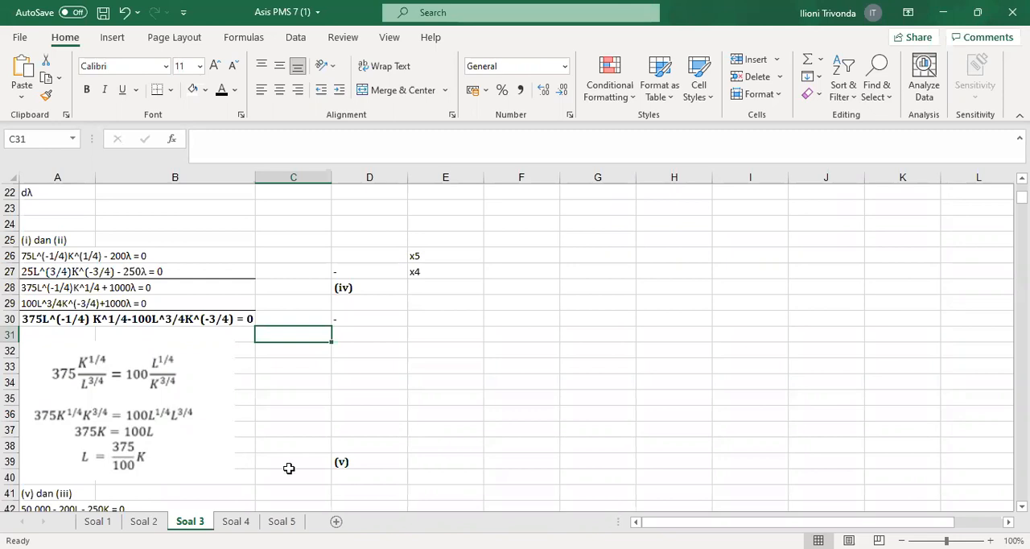
click(352, 463)
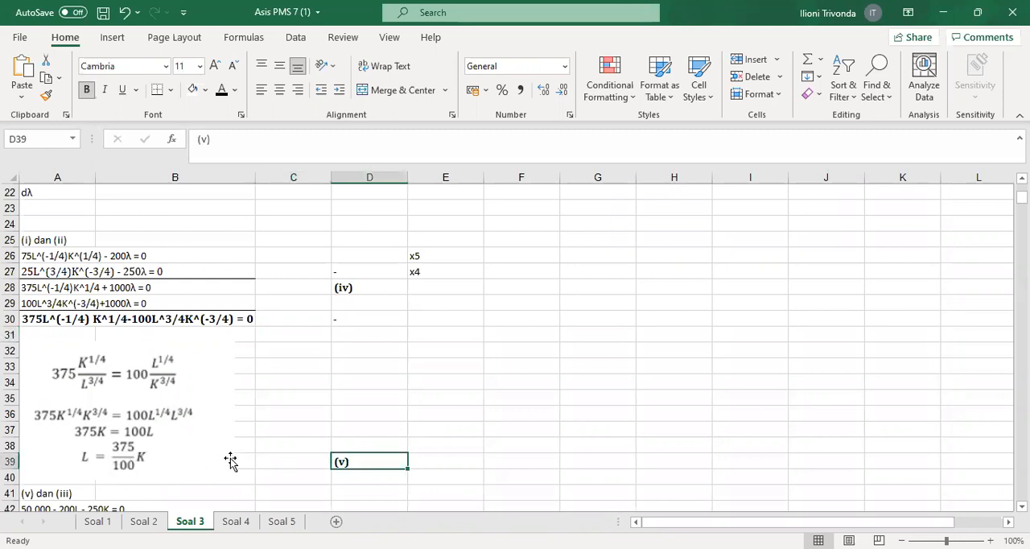
scroll(230, 460, up, 2)
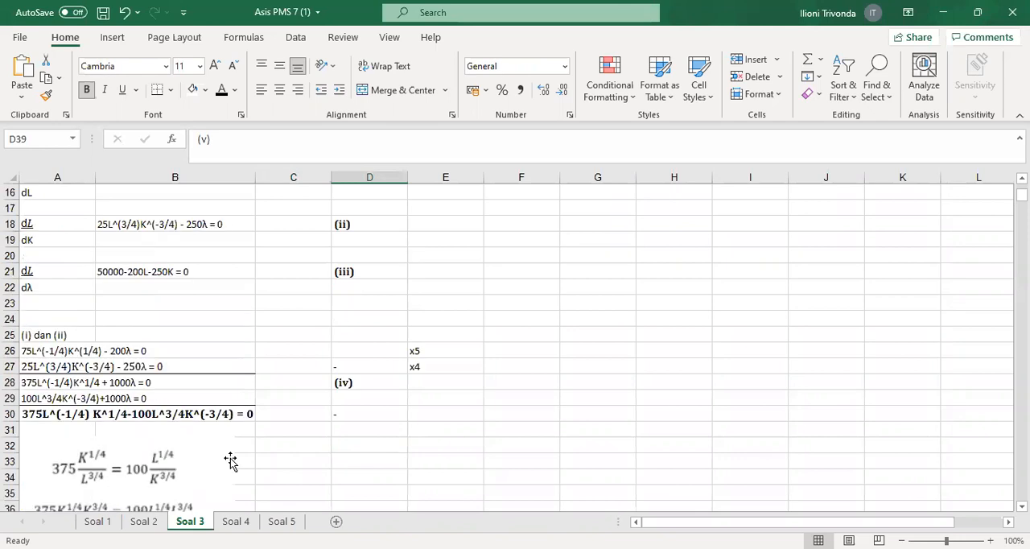
click(172, 275)
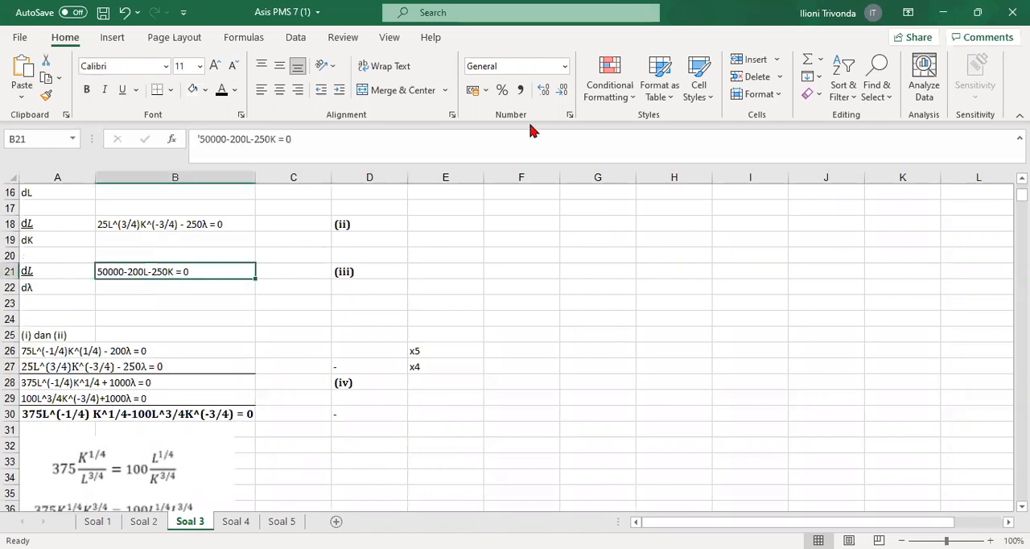
scroll(233, 416, down, 1)
scroll(121, 441, down, 1)
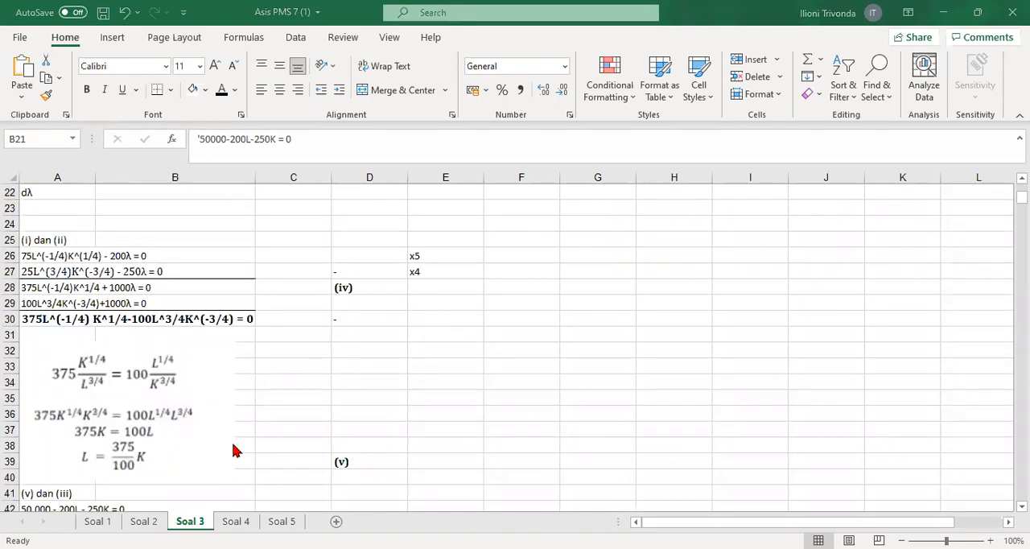
scroll(24, 481, down, 2)
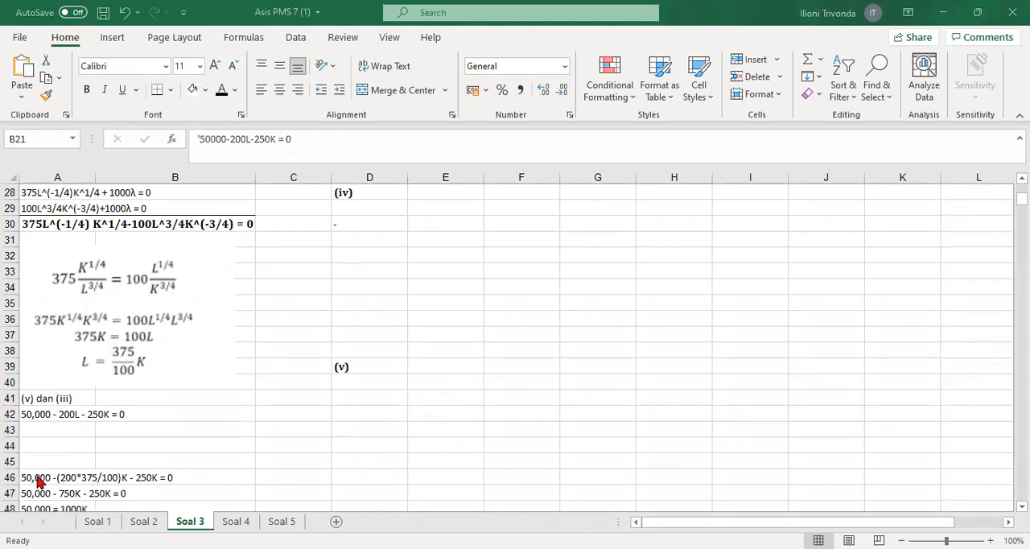
scroll(165, 279, up, 4)
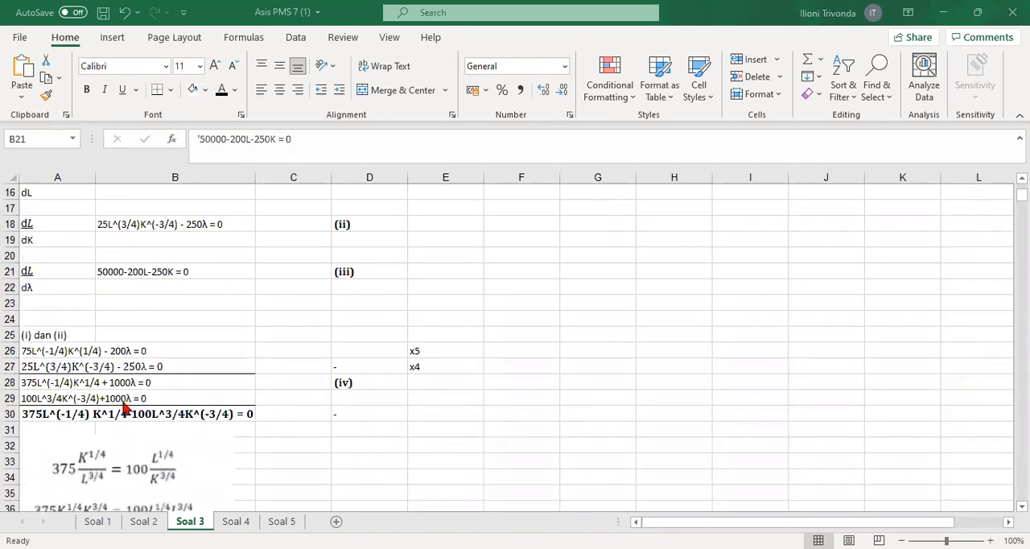
scroll(40, 478, down, 4)
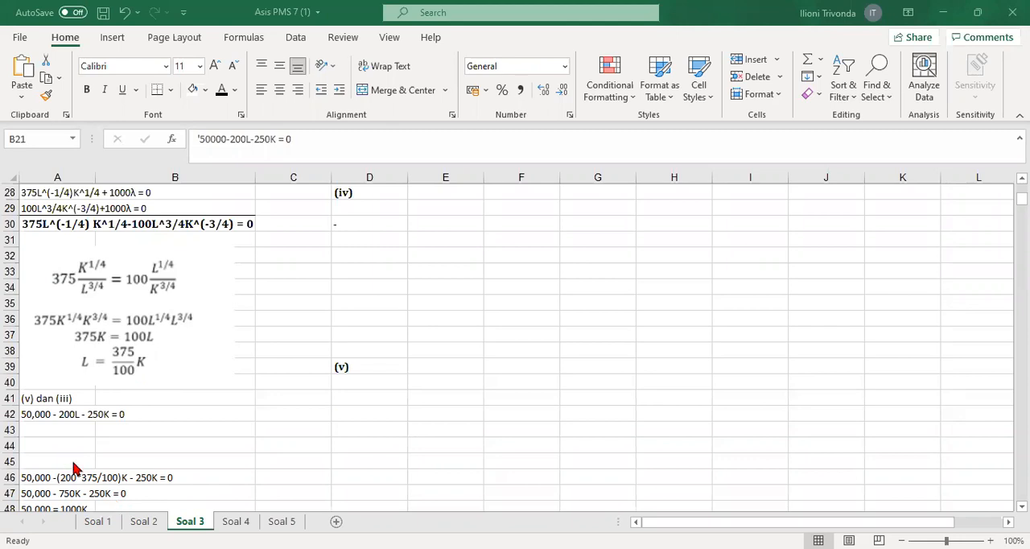
scroll(72, 467, down, 1)
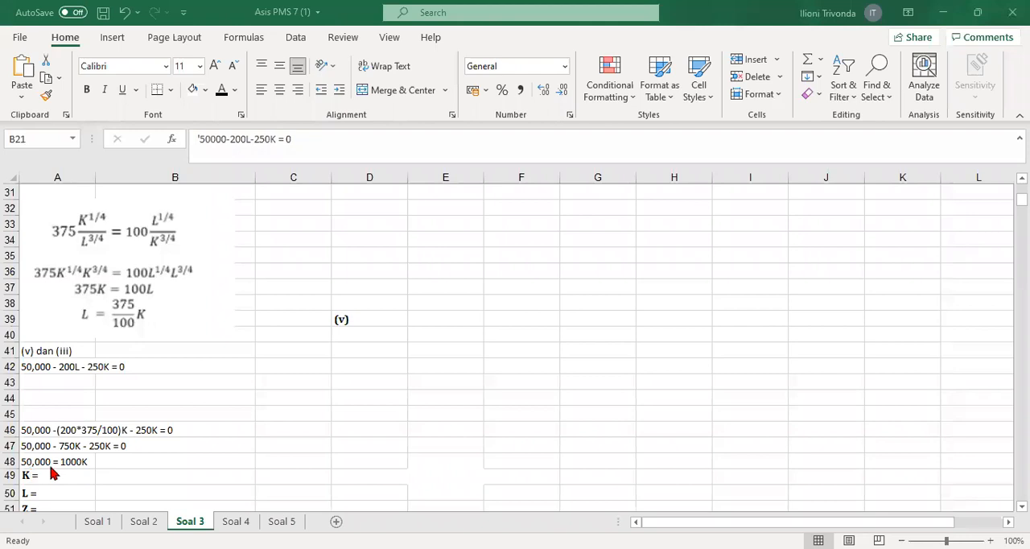
Reveal the optimal K of 50 in B49 and L of 187,5 in B50 by applying black font
click(141, 475)
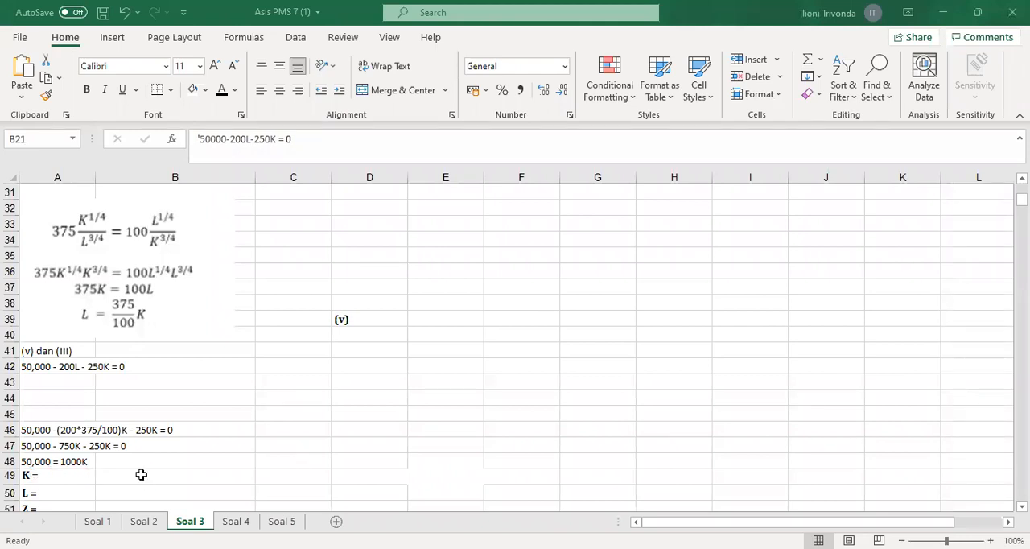
click(221, 94)
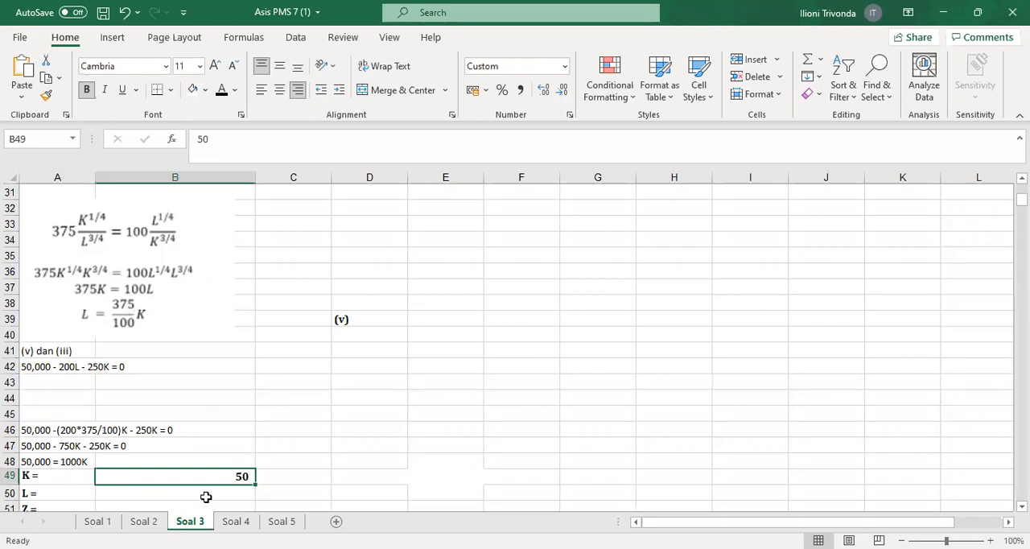
key(Down)
click(222, 90)
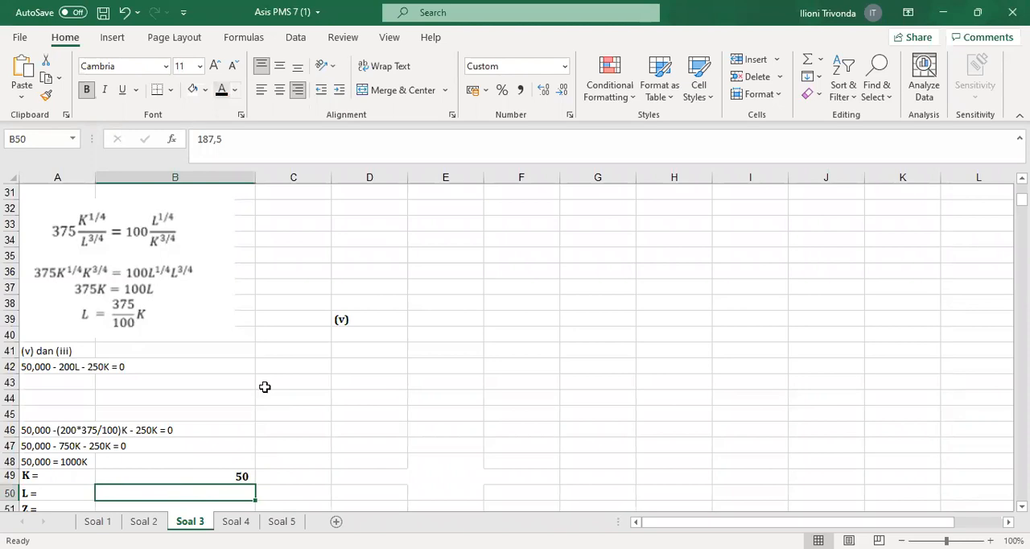
scroll(88, 432, down, 1)
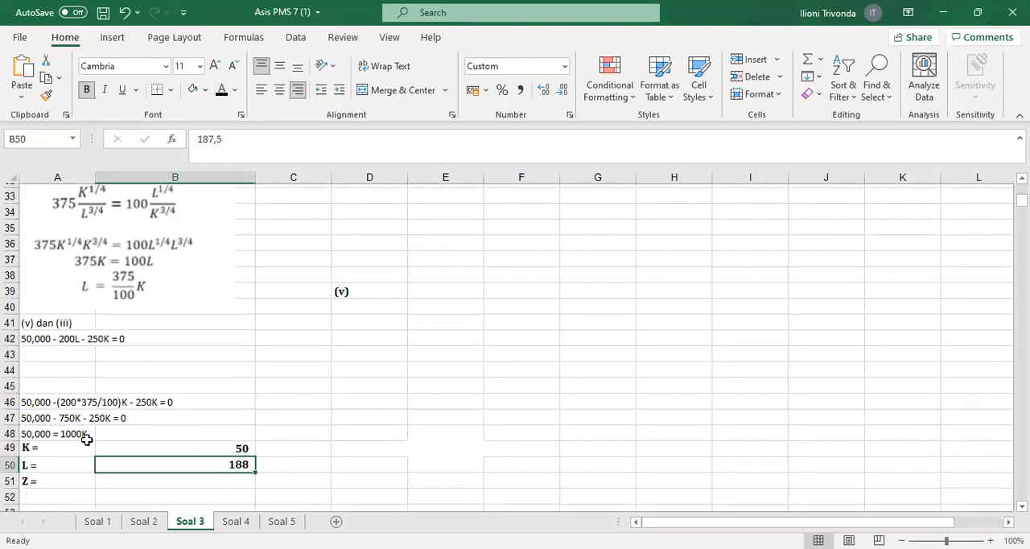
scroll(120, 432, down, 1)
Review the production function in A9, reveal Z in B51 with black font, and check its formula =100*(B50^(0,75))*(B49^(0,25))
drag(173, 432, 97, 440)
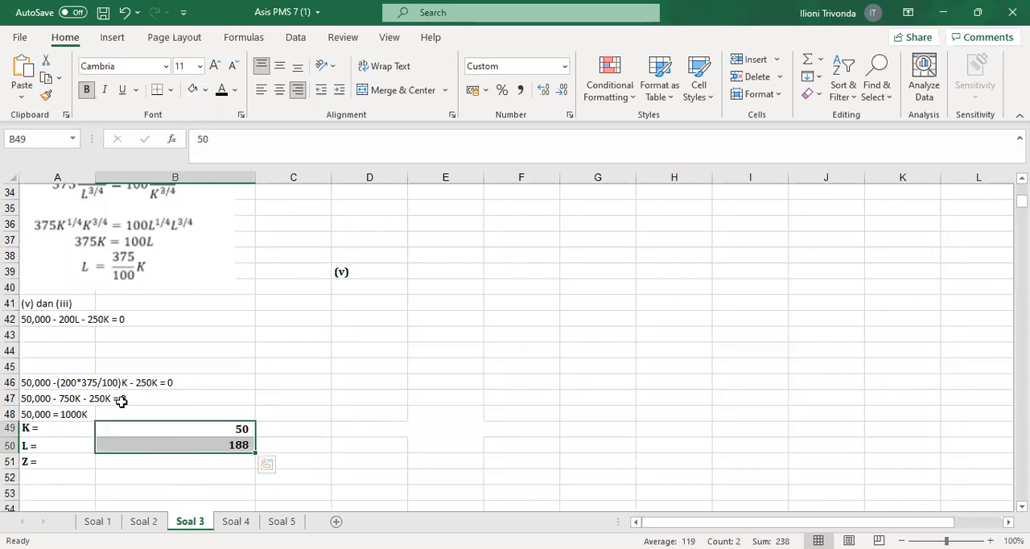
scroll(128, 408, up, 3)
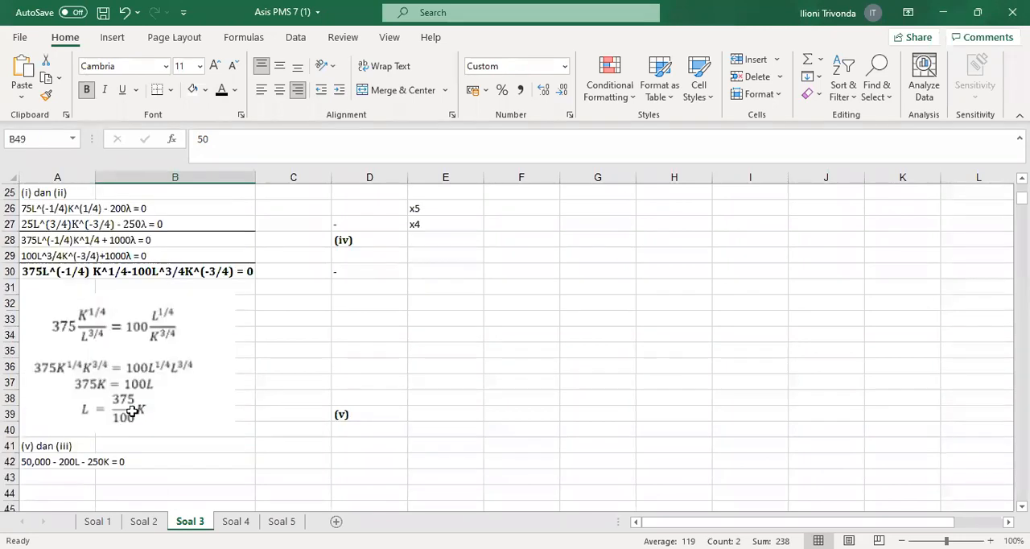
scroll(72, 315, up, 8)
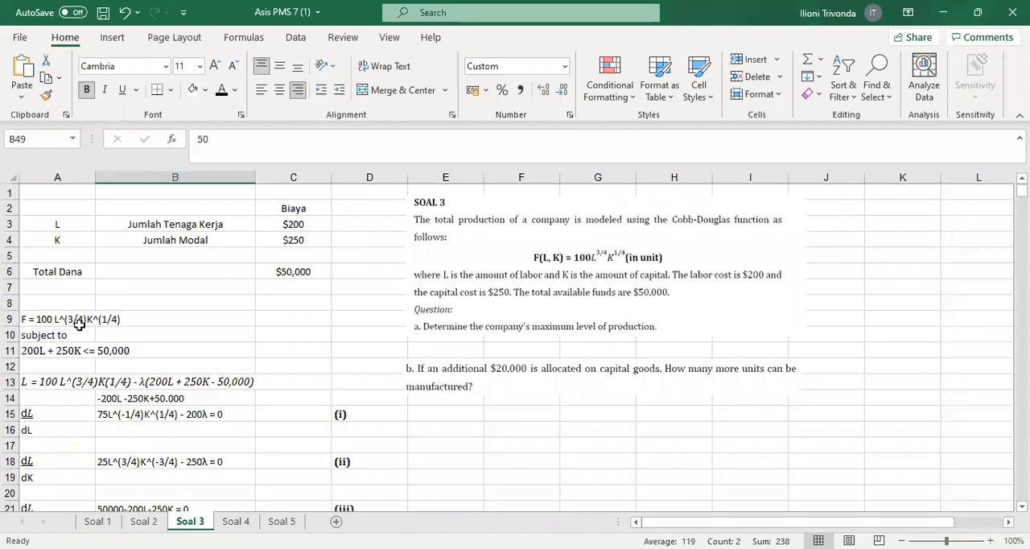
click(81, 322)
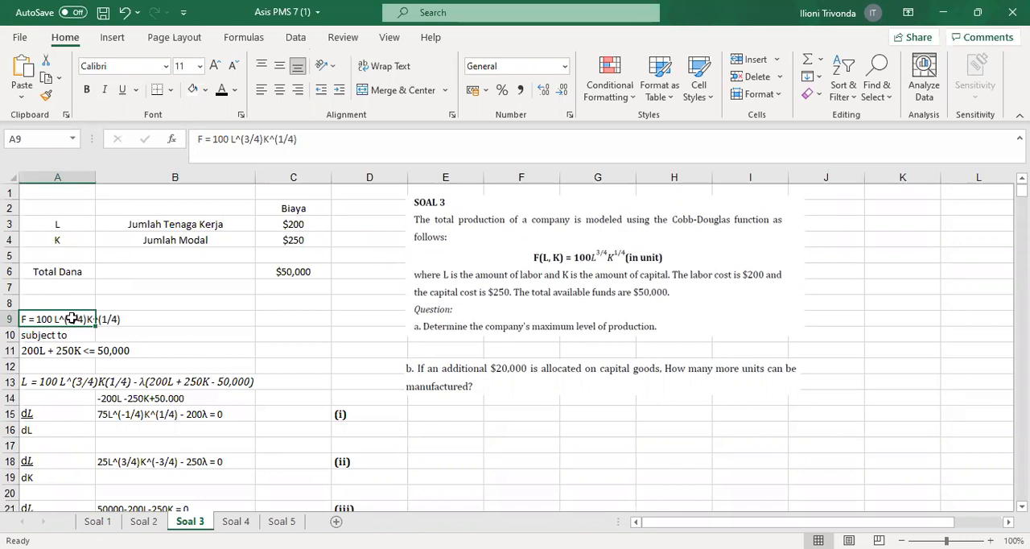
scroll(188, 393, down, 4)
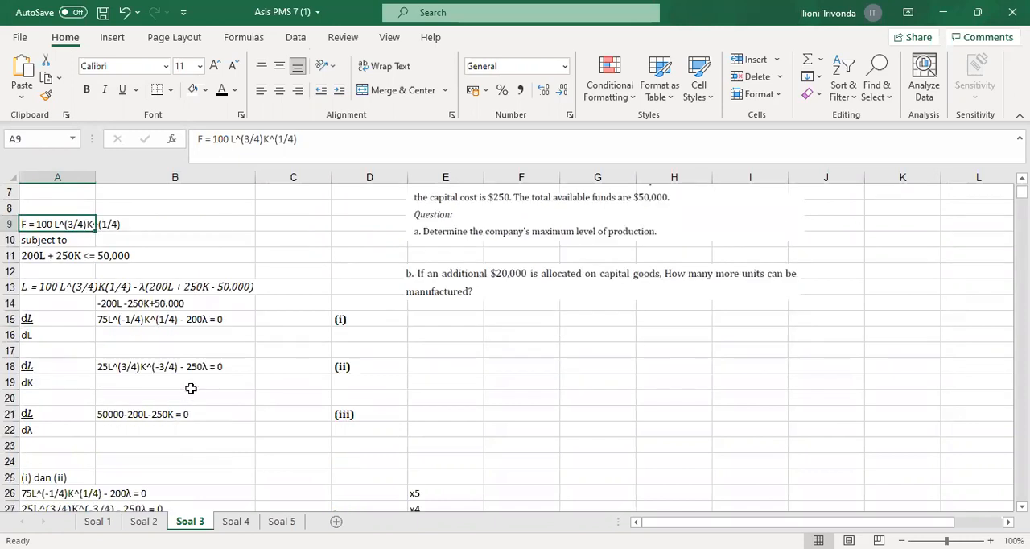
scroll(187, 392, down, 9)
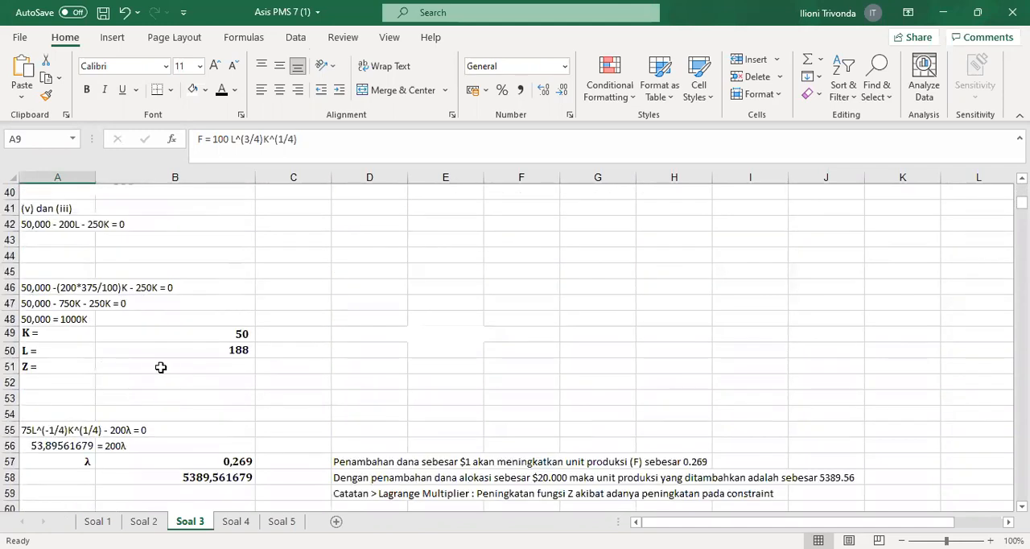
click(187, 362)
scroll(187, 360, up, 2)
click(221, 95)
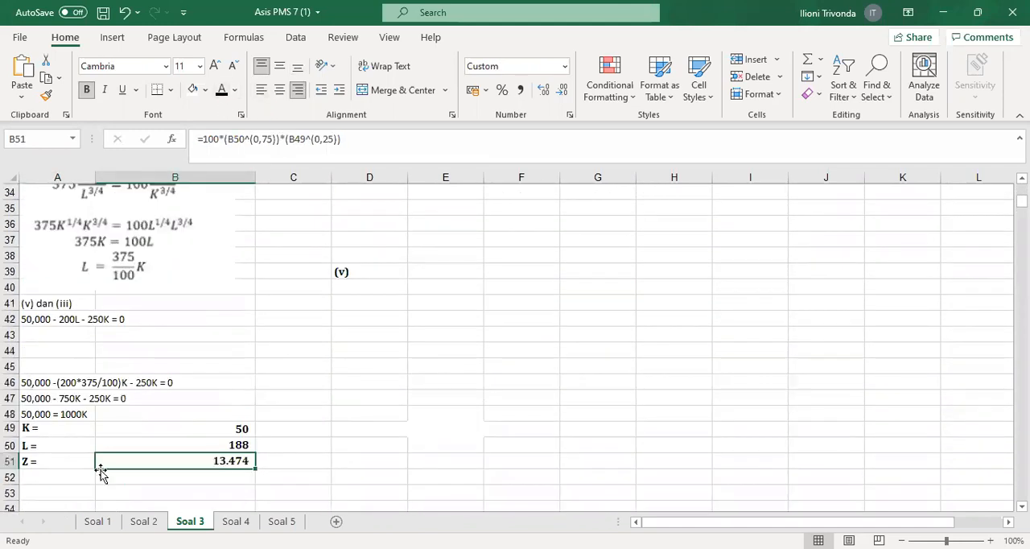
double_click(195, 462)
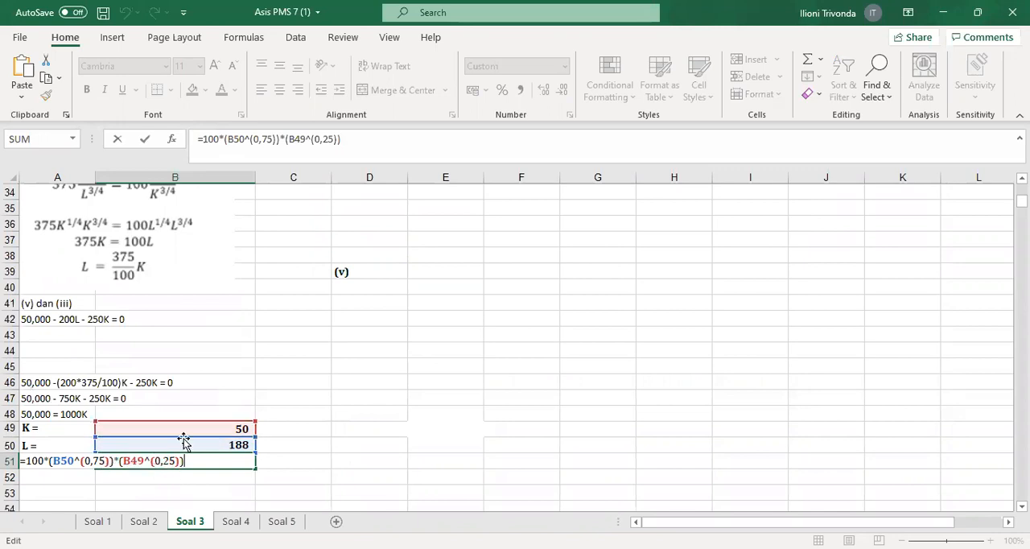
key(Return)
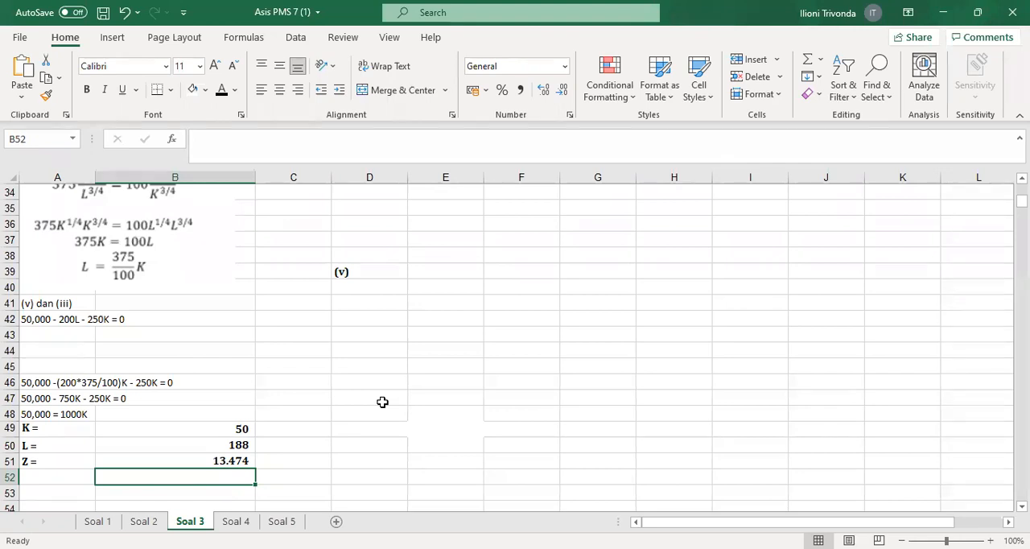
Review the elimination result for equation (v) and the solved K and L values in B49:B50
scroll(382, 401, up, 1)
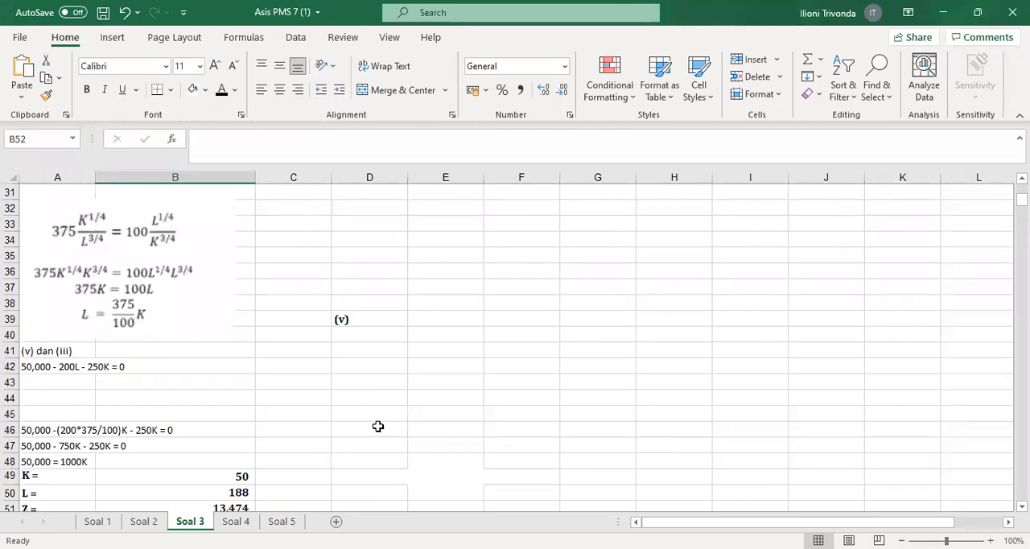
scroll(378, 431, up, 1)
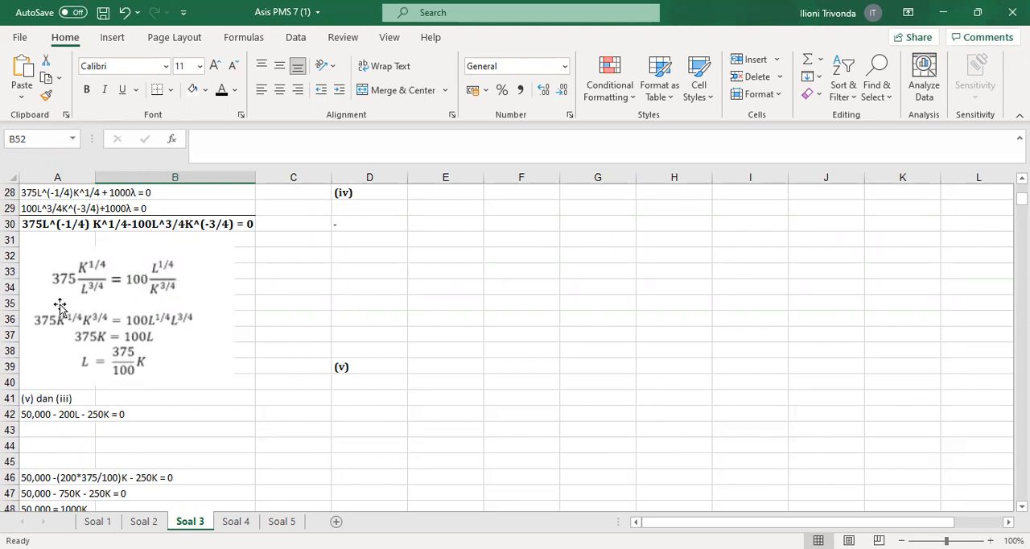
scroll(133, 308, down, 3)
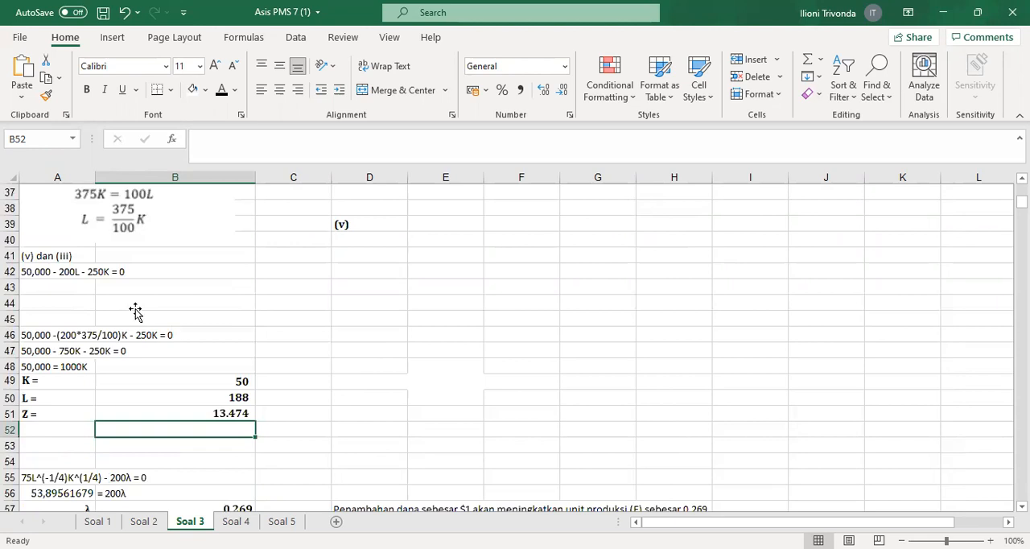
click(230, 381)
click(232, 396)
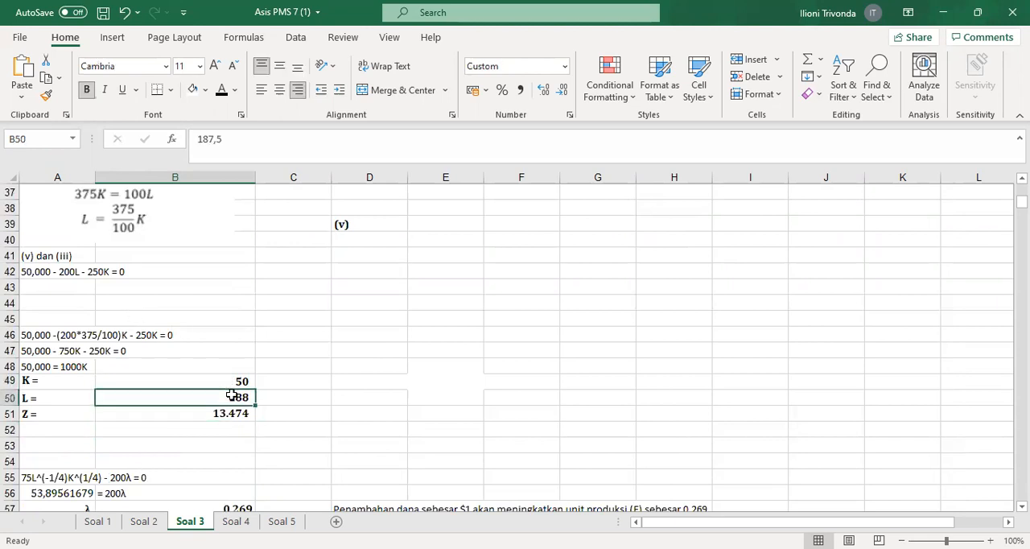
click(195, 377)
click(199, 396)
Compare equations (i) and (ii), and trace equation (i) in B15 to the λ calculation formula in A56
scroll(200, 395, up, 9)
click(147, 278)
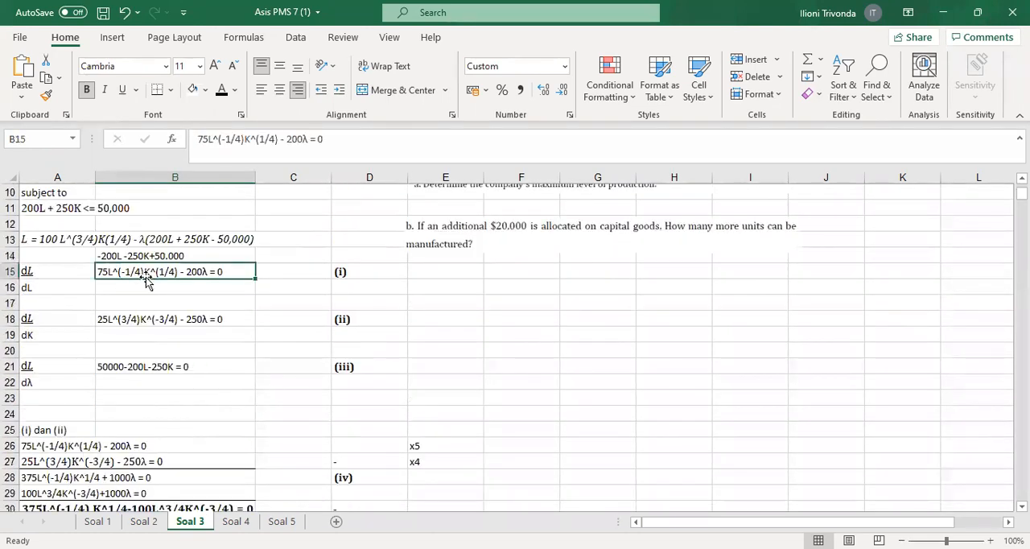
click(339, 274)
click(350, 320)
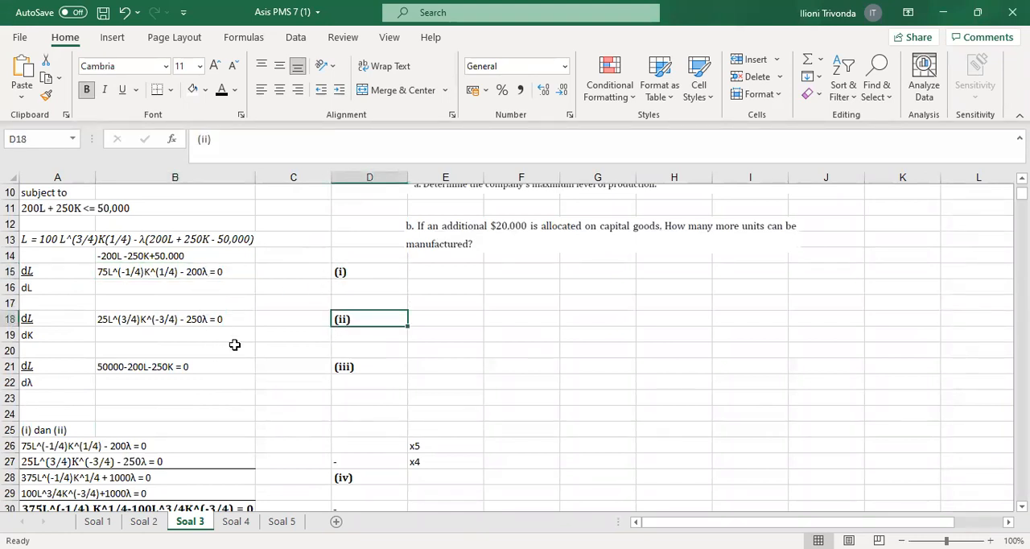
click(125, 271)
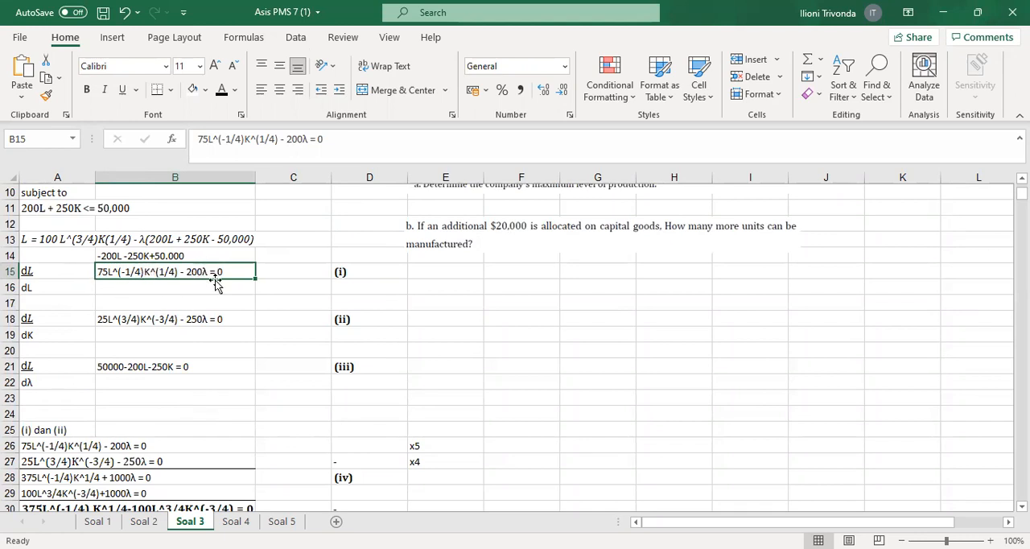
scroll(223, 411, down, 6)
scroll(223, 412, down, 6)
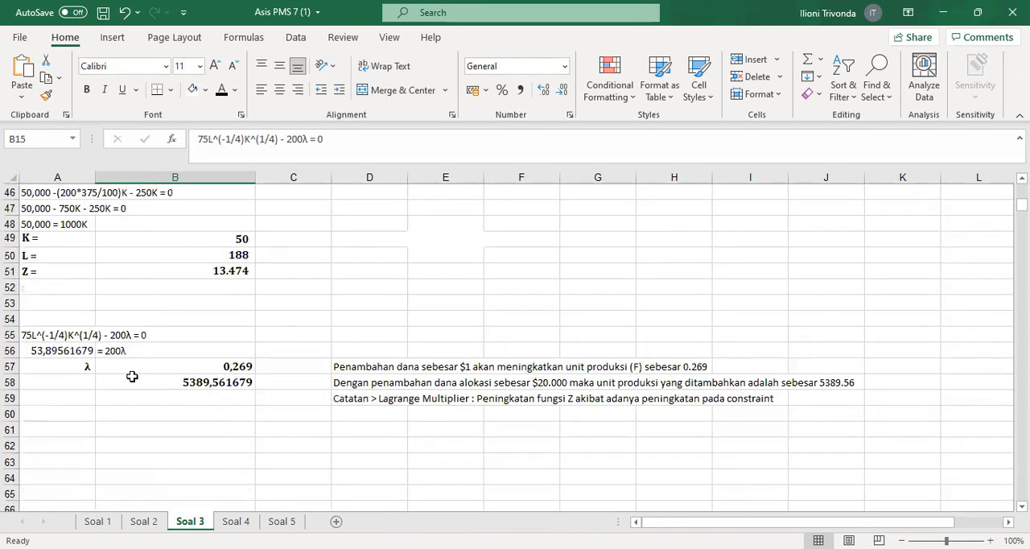
click(39, 350)
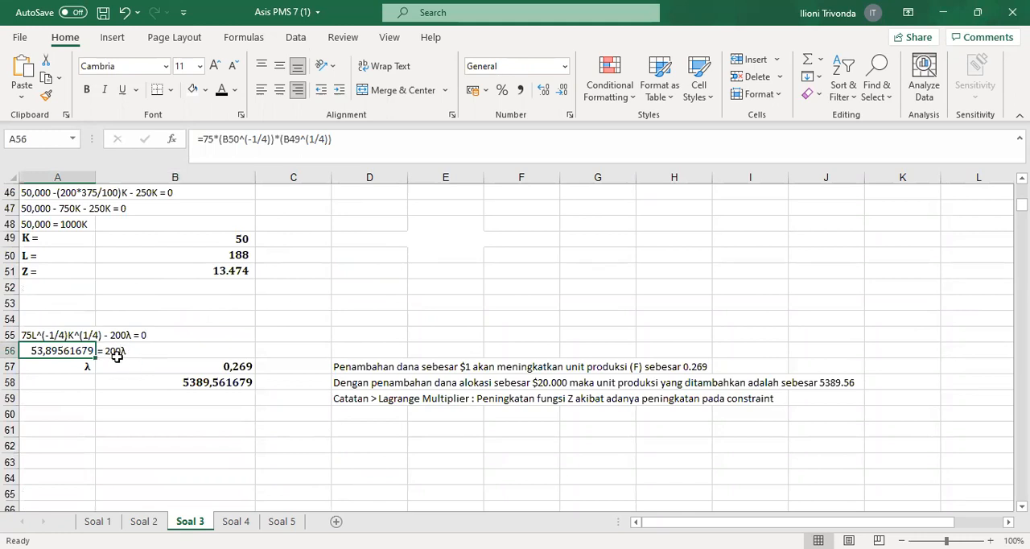
Check how λ in A57:B57 is calculated from the value in A56
click(49, 372)
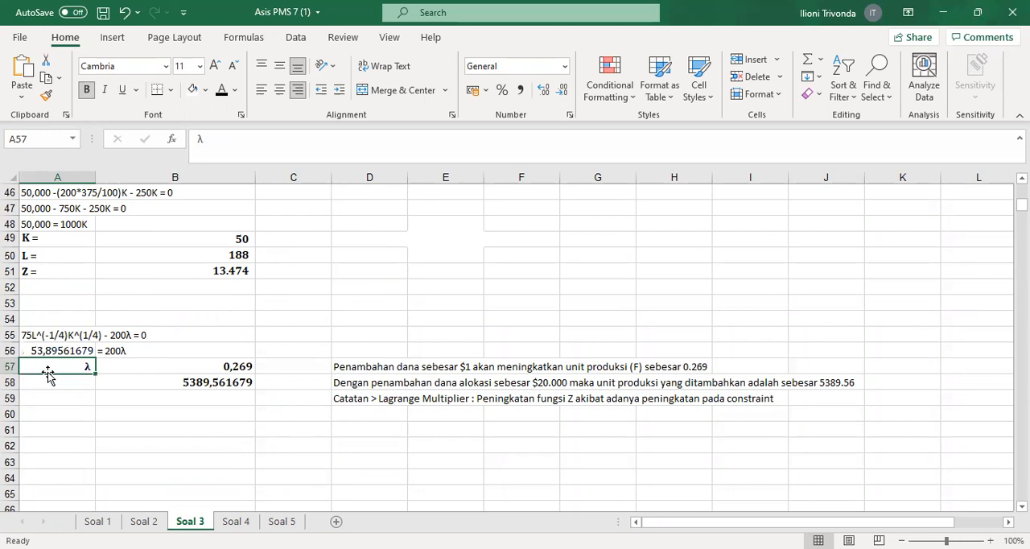
click(142, 364)
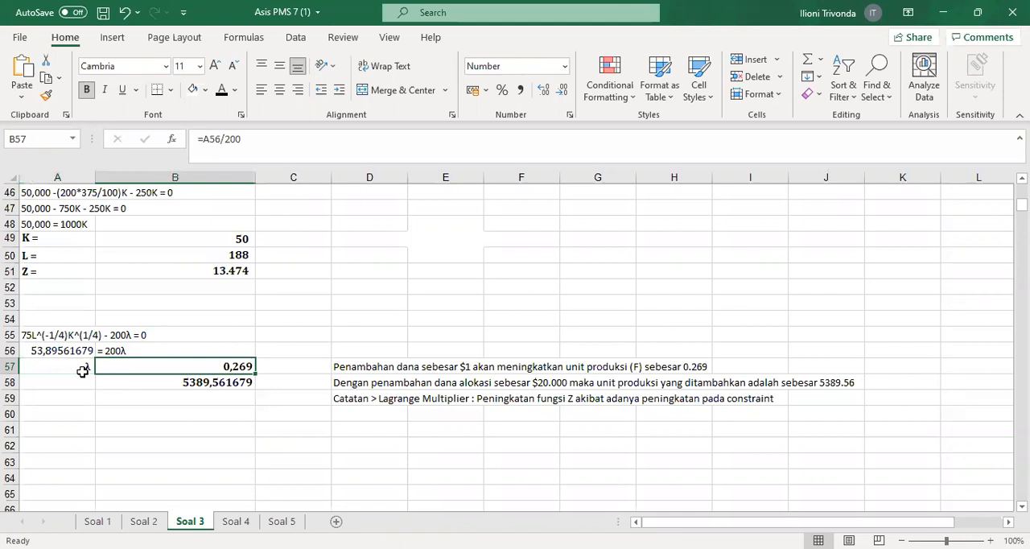
drag(78, 367, 178, 365)
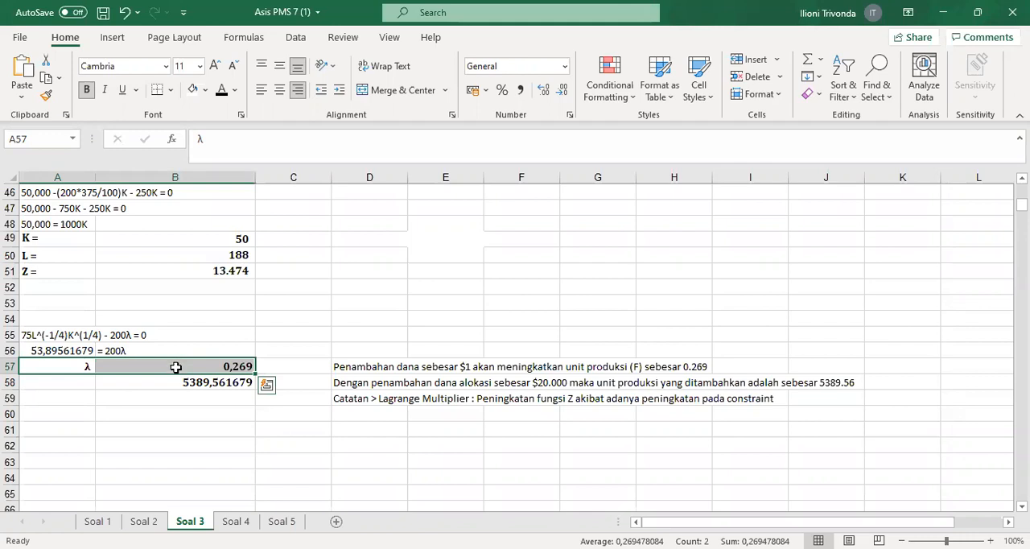
Review the budget constraint in A11 and relate it to the Lagrange multiplier λ in B57
scroll(192, 367, up, 13)
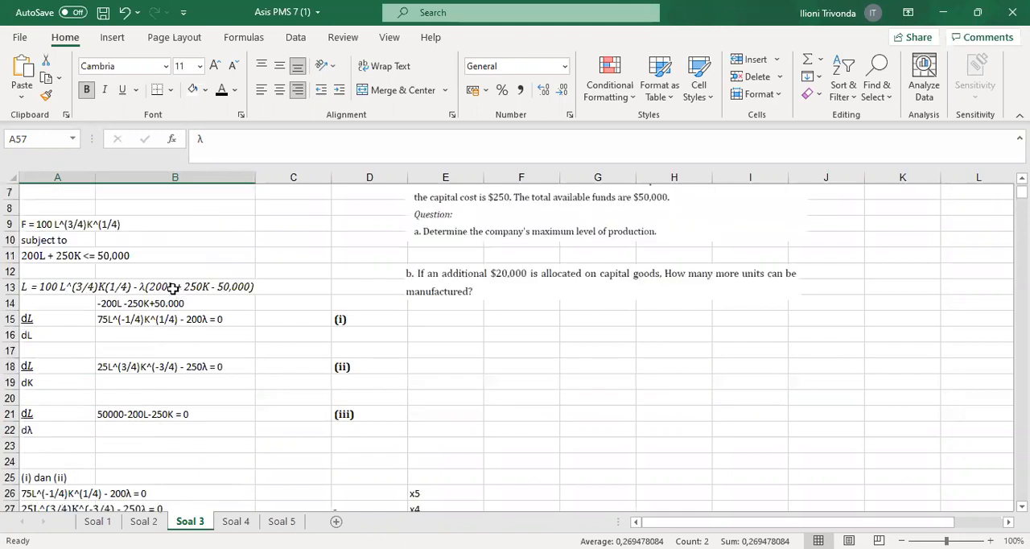
scroll(173, 288, up, 2)
click(62, 350)
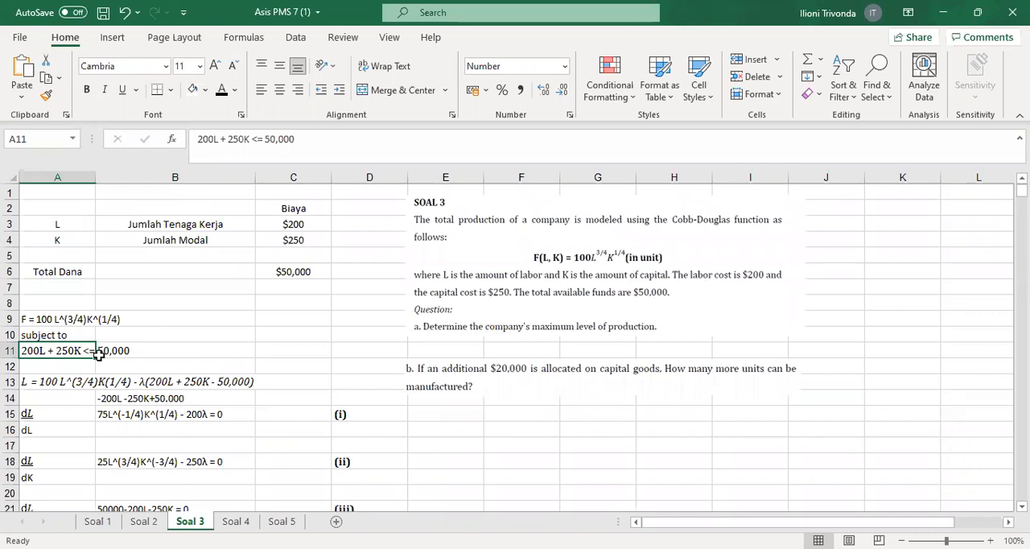
scroll(103, 359, down, 8)
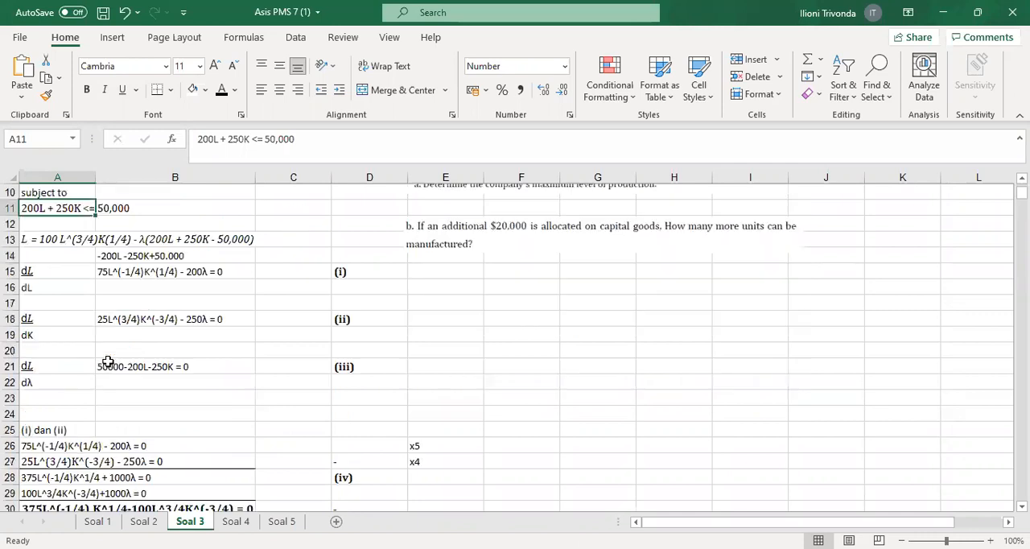
scroll(121, 374, down, 3)
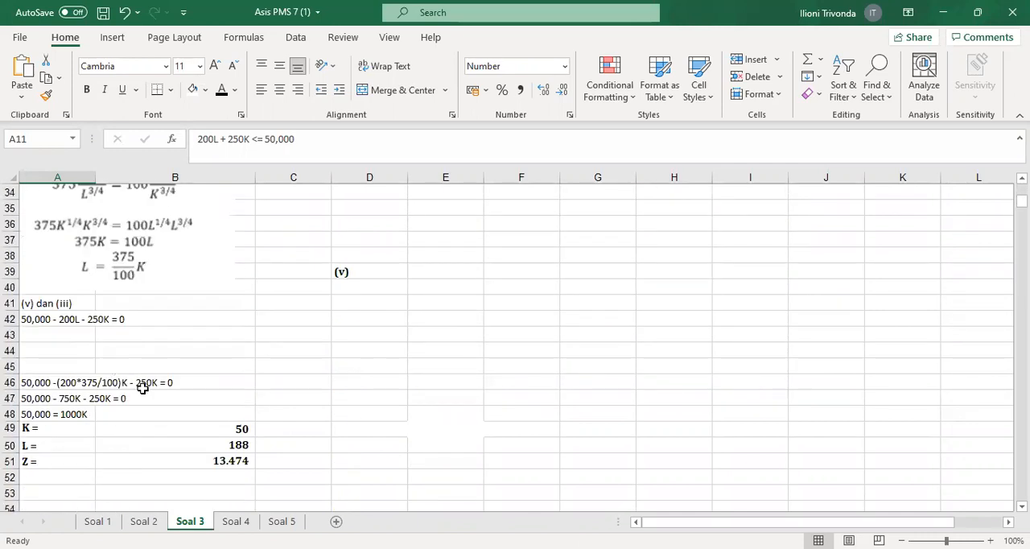
scroll(172, 418, down, 3)
click(189, 415)
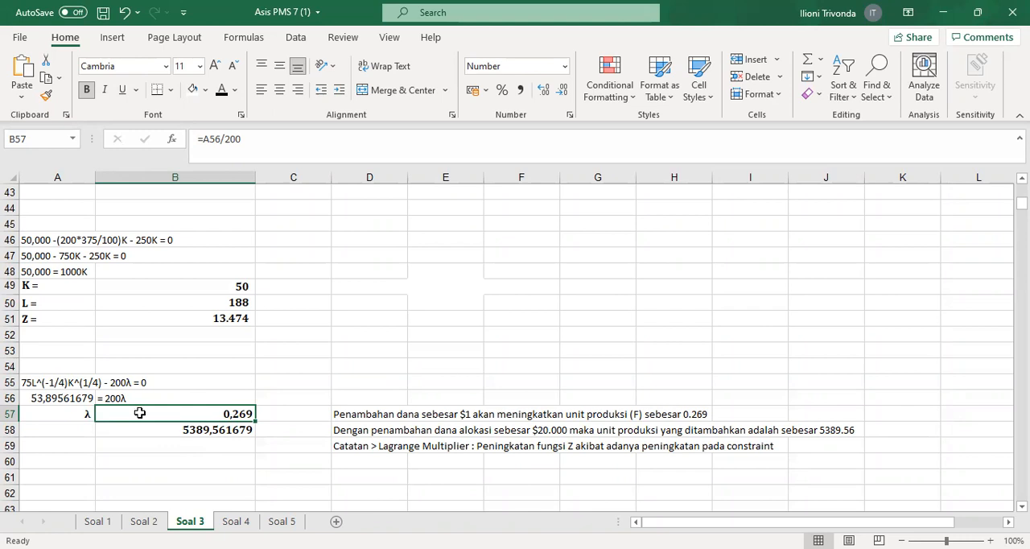
Review question b on the additional $20,000 and check the formula in B58 that applies λ to it
scroll(352, 372, up, 10)
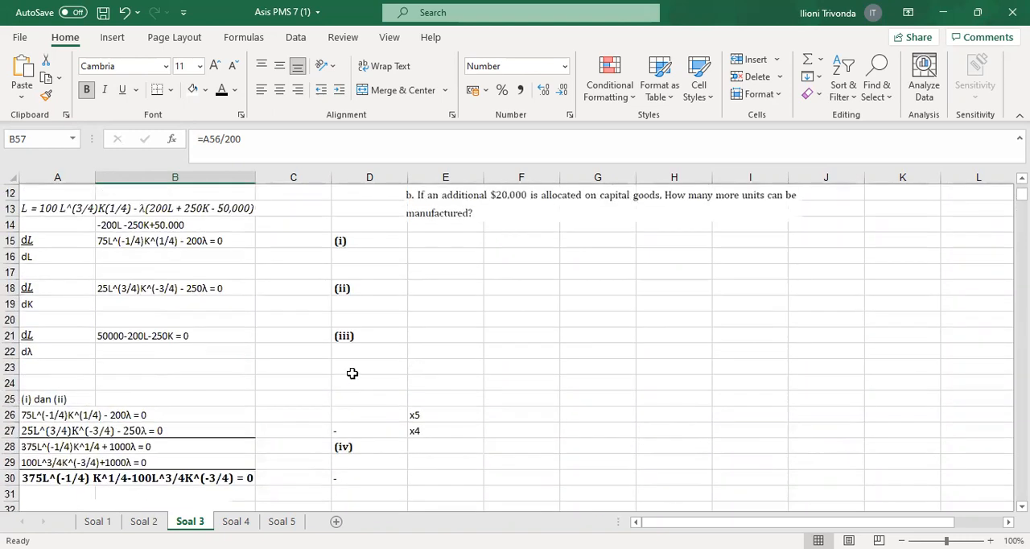
scroll(352, 372, up, 3)
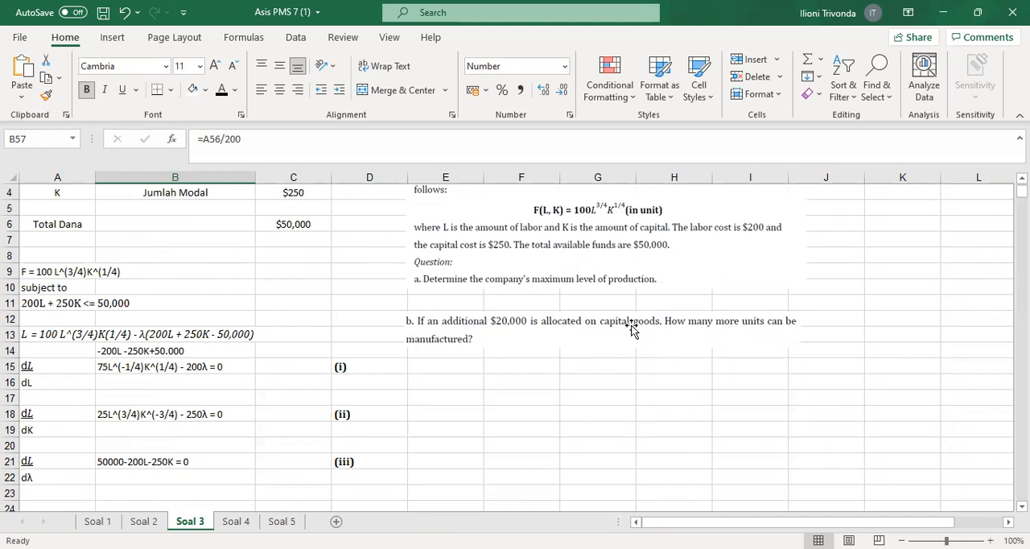
scroll(508, 381, down, 12)
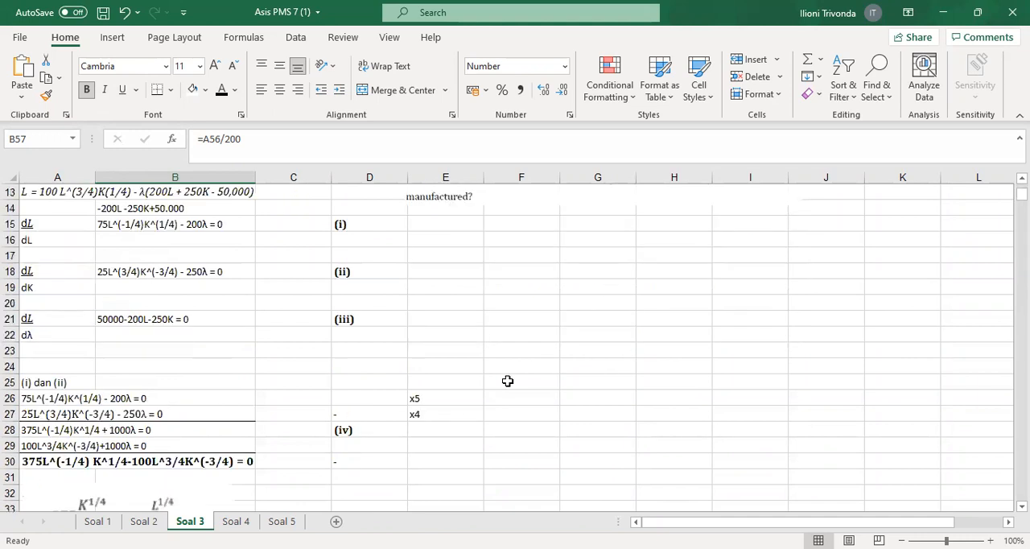
scroll(352, 427, down, 1)
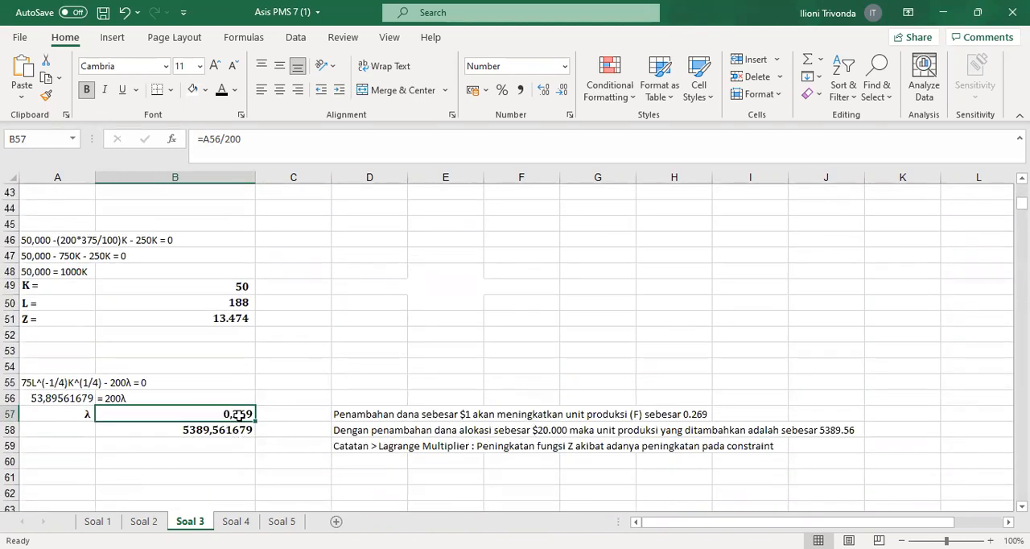
double_click(213, 429)
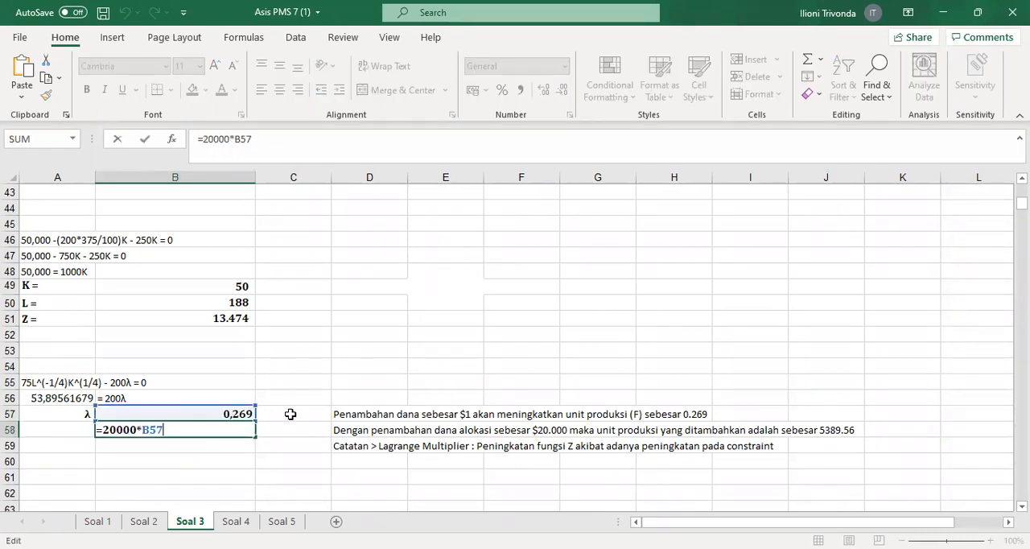
key(Return)
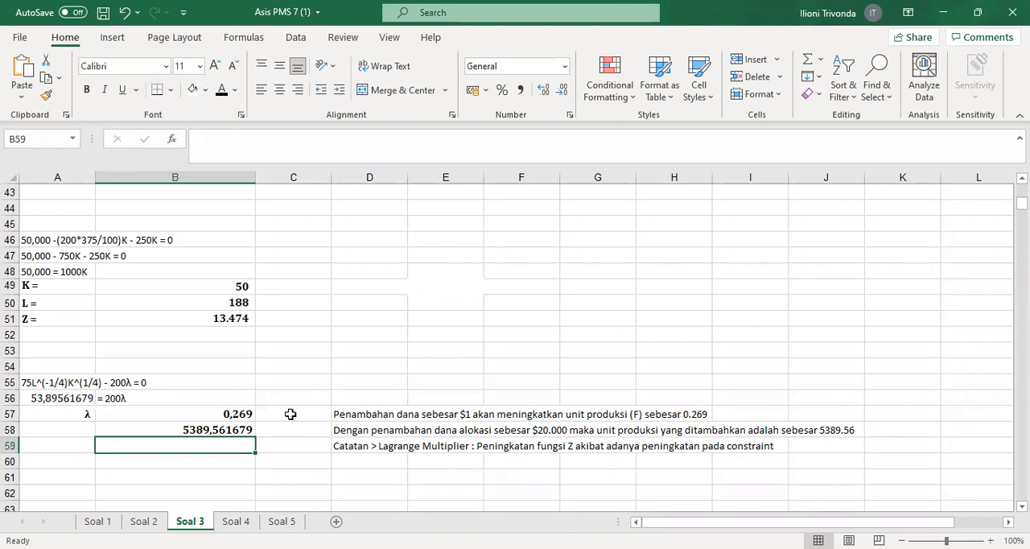
click(186, 432)
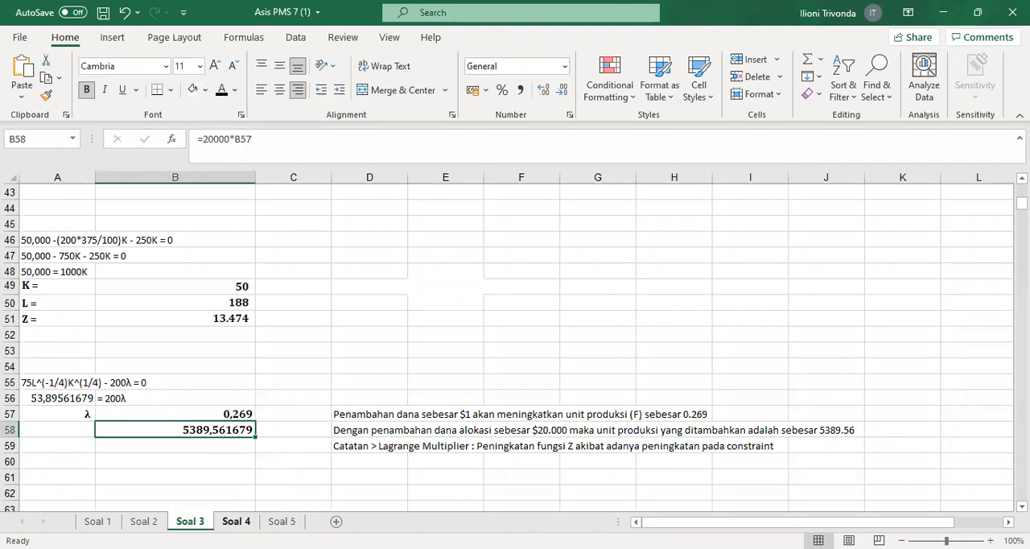
Open the Soal 4 sheet and compare the objective function in B3 and working-hours constraint in B5 with the problem text
click(236, 520)
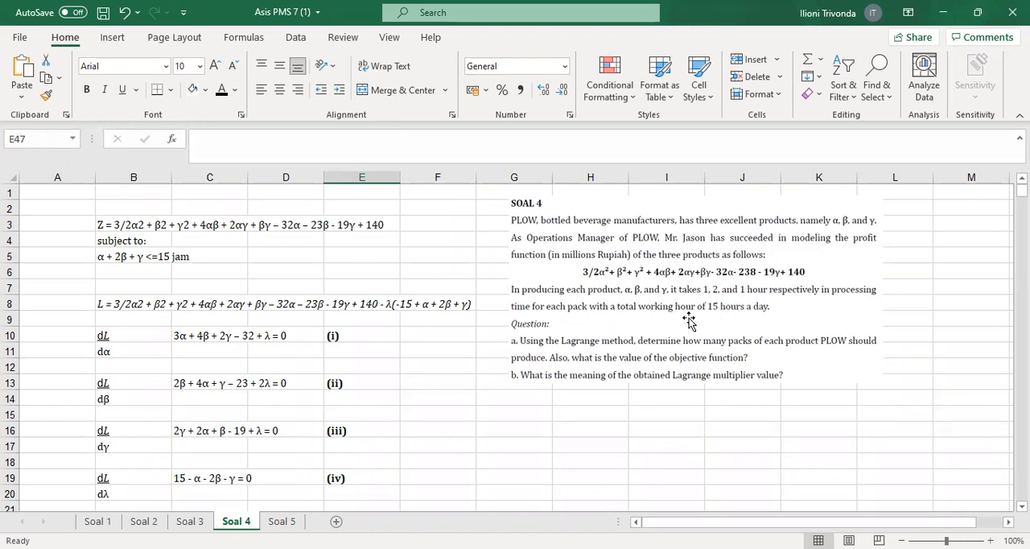
click(143, 256)
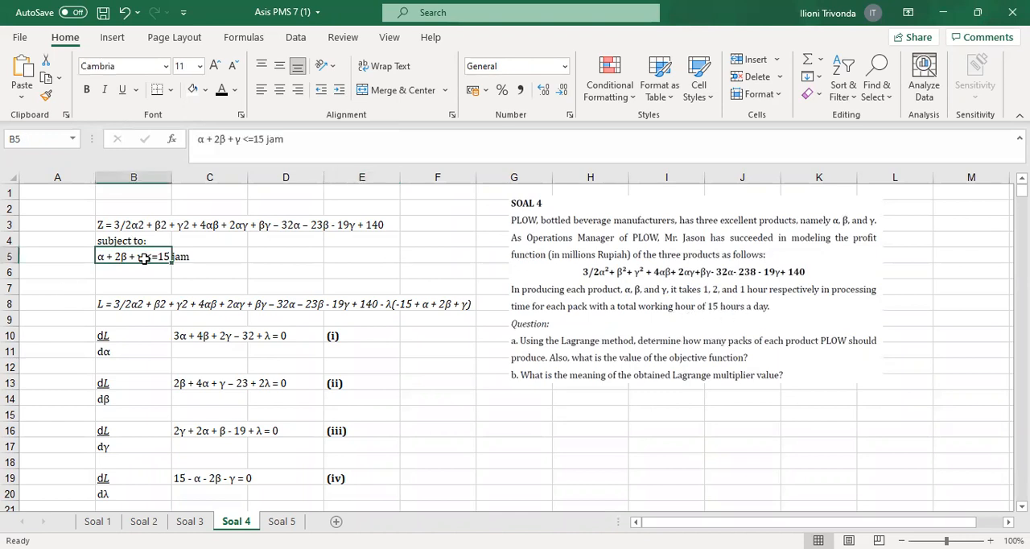
click(113, 224)
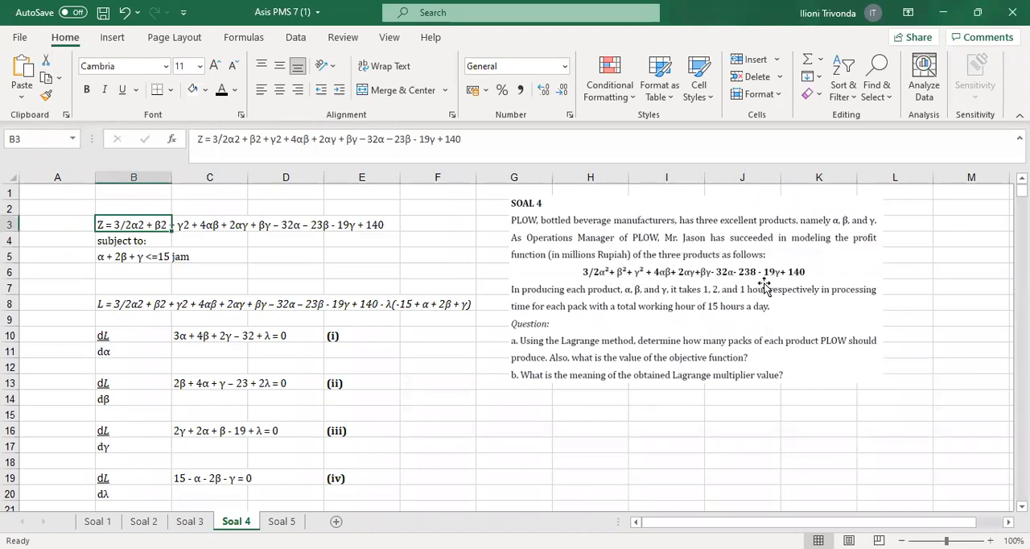
click(104, 258)
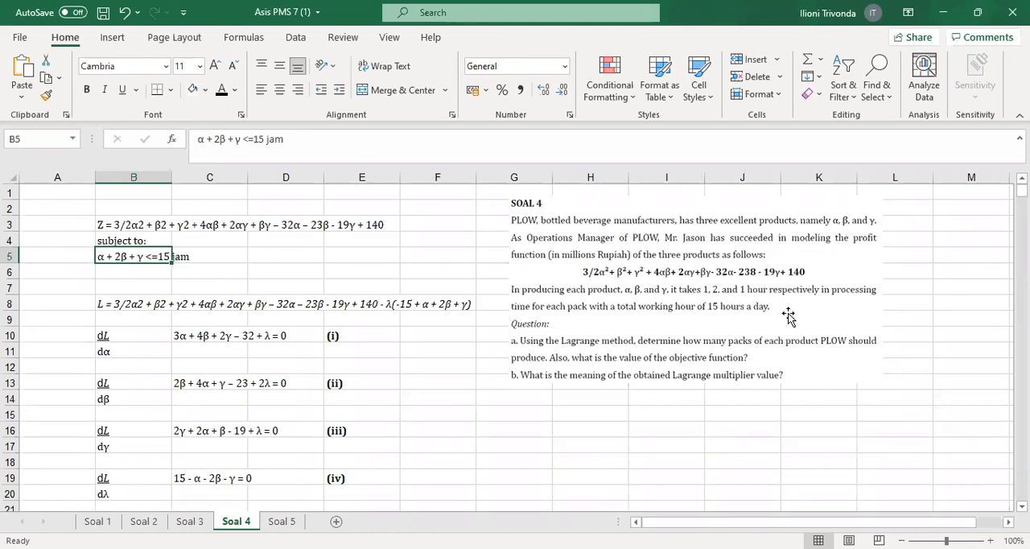
click(493, 345)
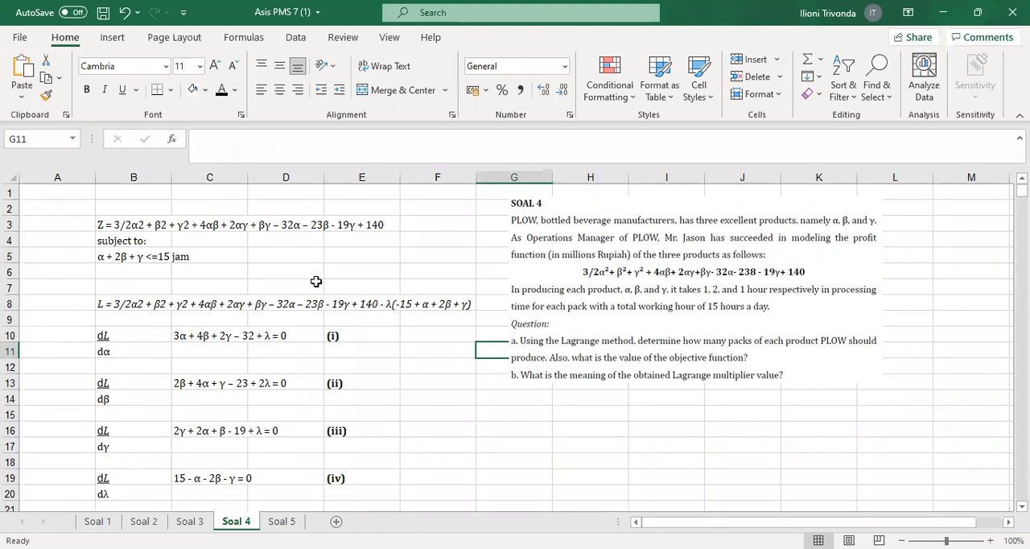
click(143, 262)
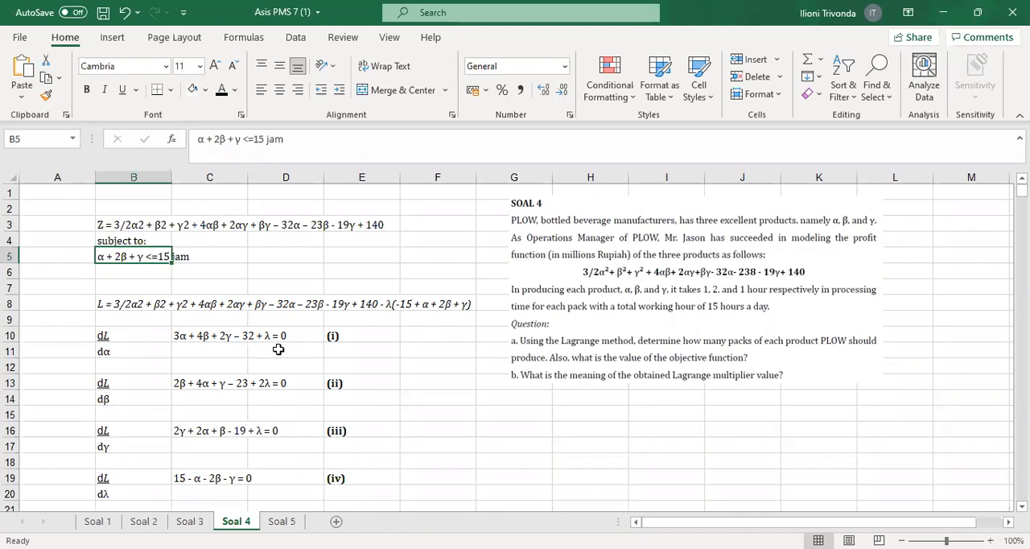
Change the λ term in equation (i) in C10 to a minus, giving 3α + 4β + 2γ – 32 - λ = 0
click(269, 344)
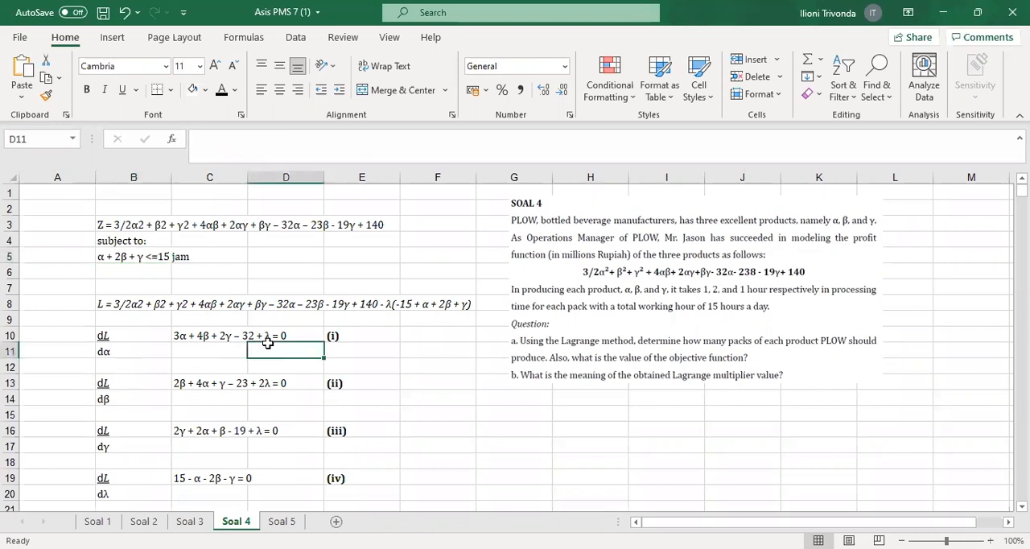
click(197, 349)
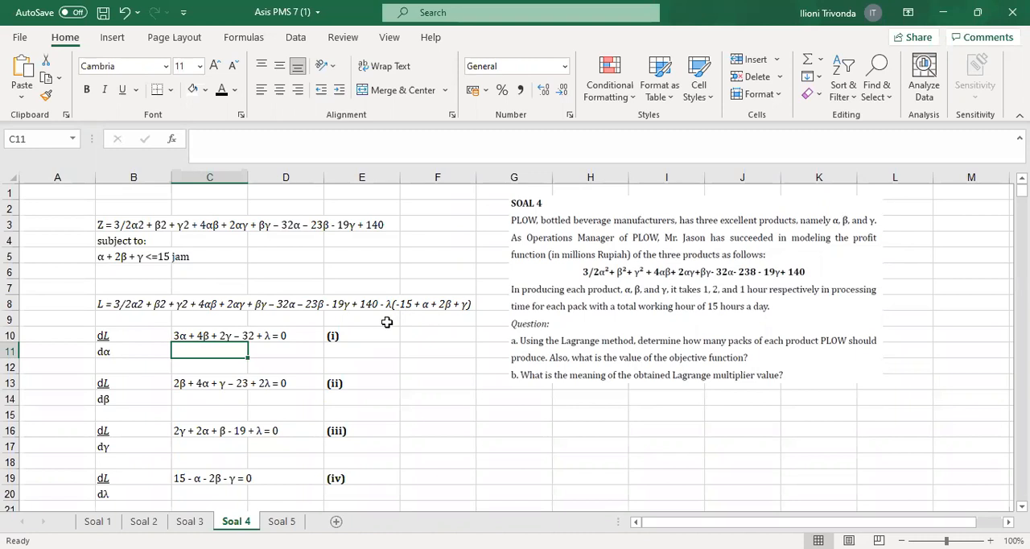
click(203, 335)
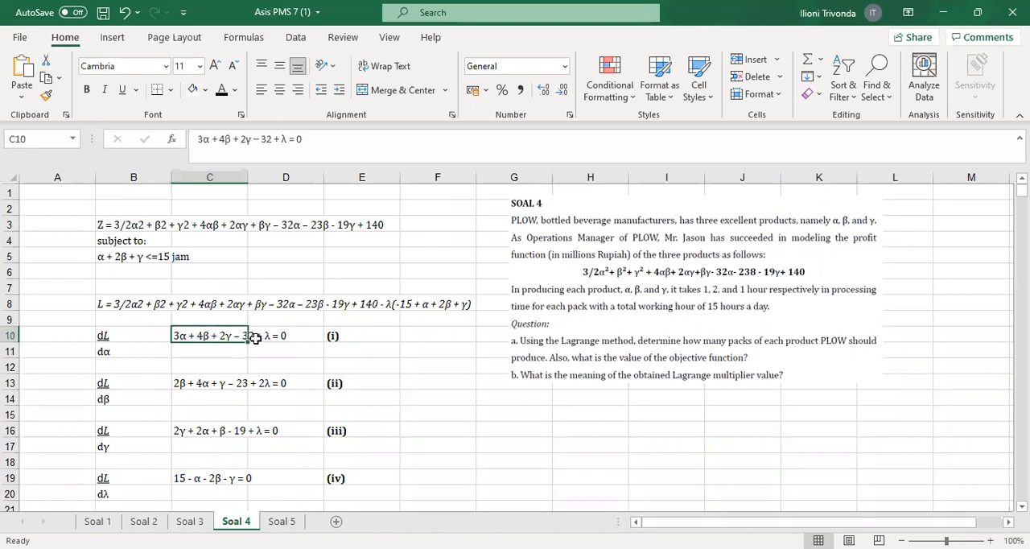
click(277, 139)
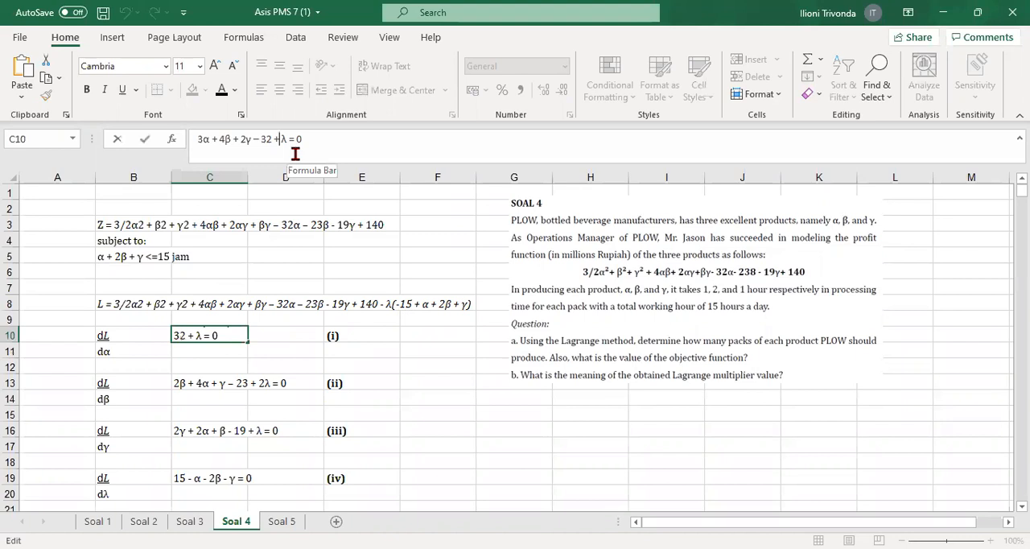
key(BackSpace)
text(-)
click(434, 412)
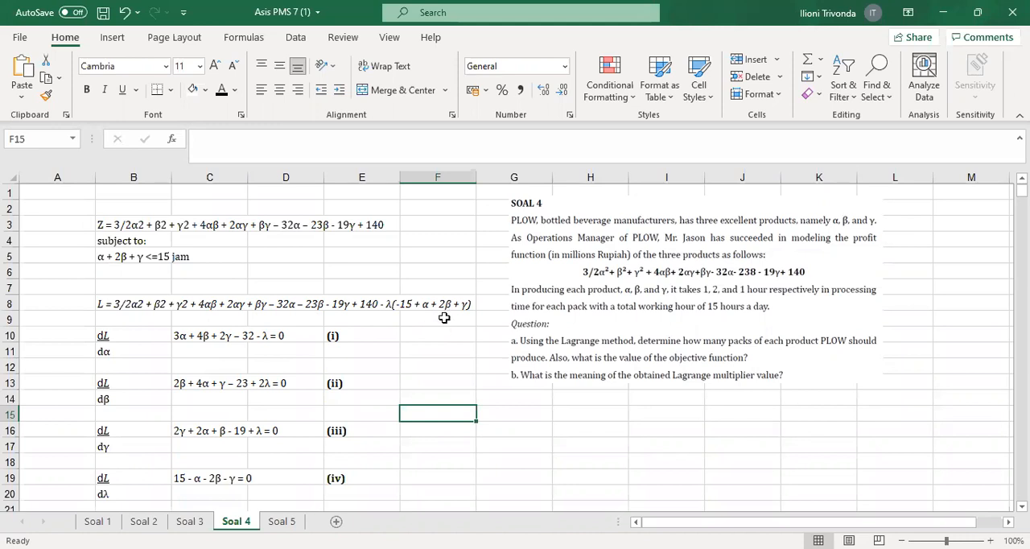
Change the λ term in equation (ii) in C13 to a minus, giving 2β + 4α + γ – 23 - 2λ = 0
click(206, 384)
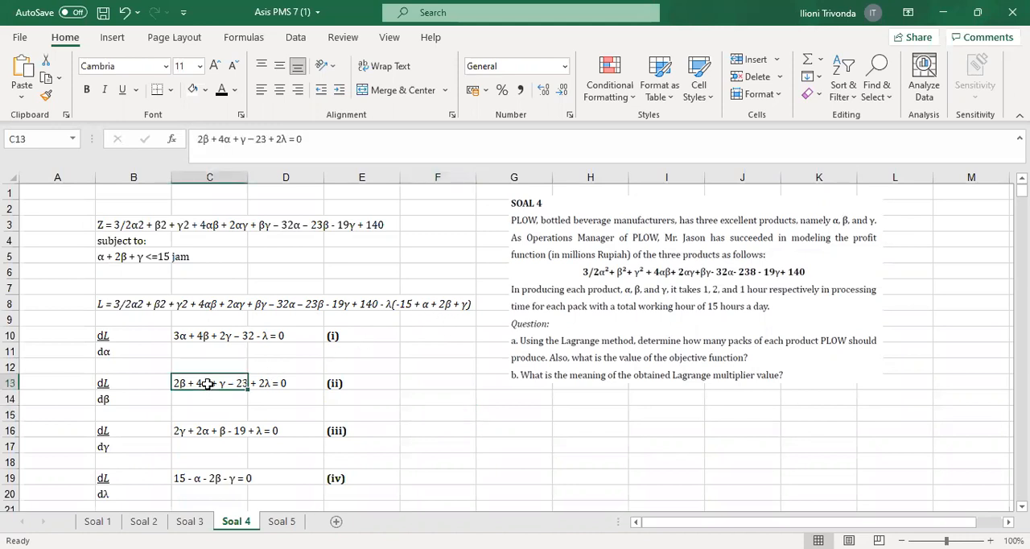
click(275, 138)
key(BackSpace)
text(-)
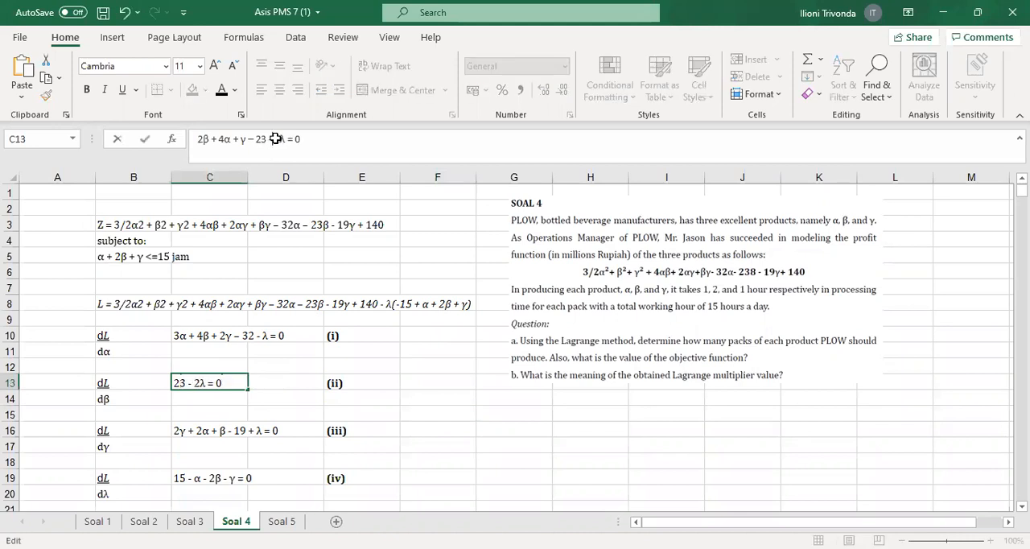
click(443, 386)
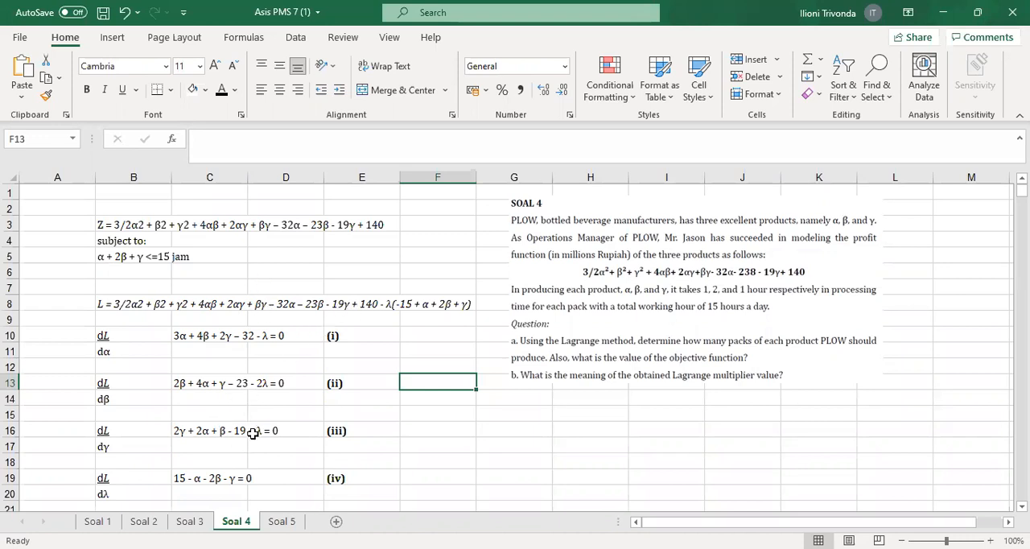
Change the λ term in equation (iii) in C16 to a minus, giving 2γ + 2α + β - 19 - λ = 0
click(207, 430)
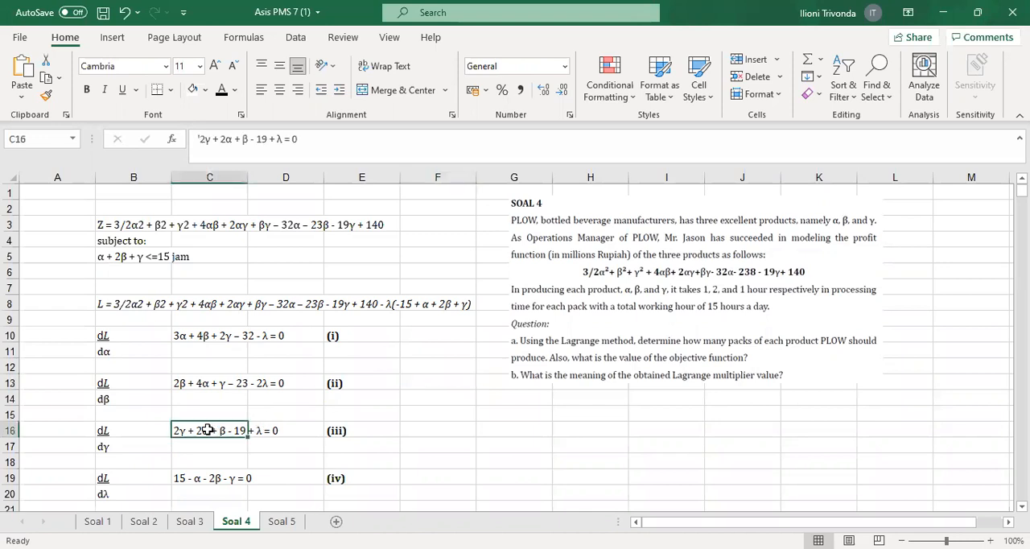
click(277, 139)
key(BackSpace)
key(BackSpace)
text(-)
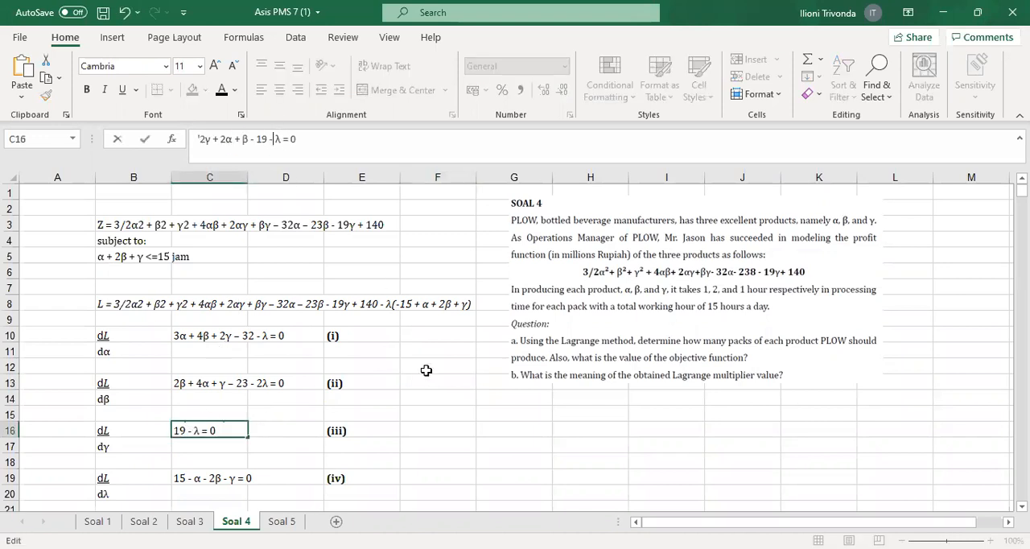
click(426, 370)
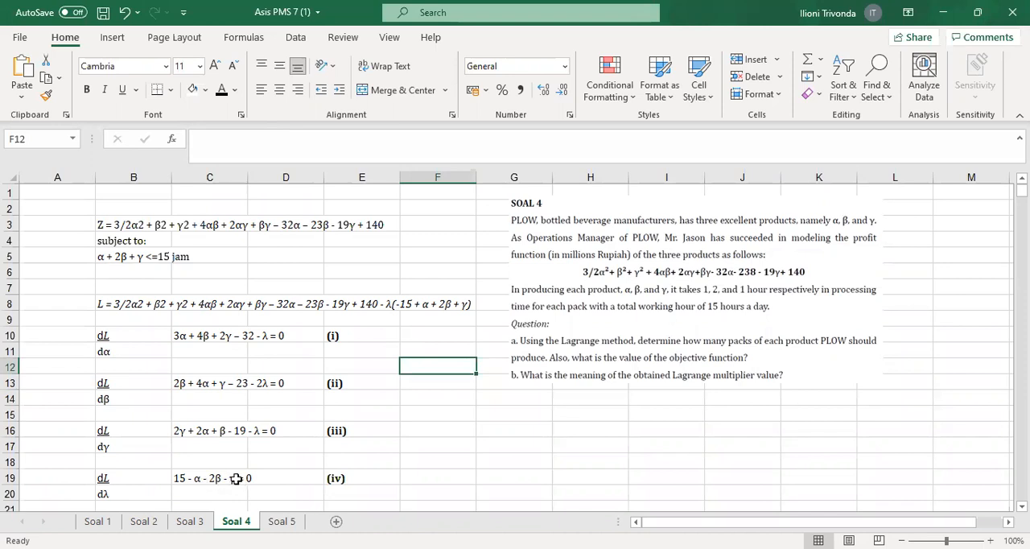
click(419, 457)
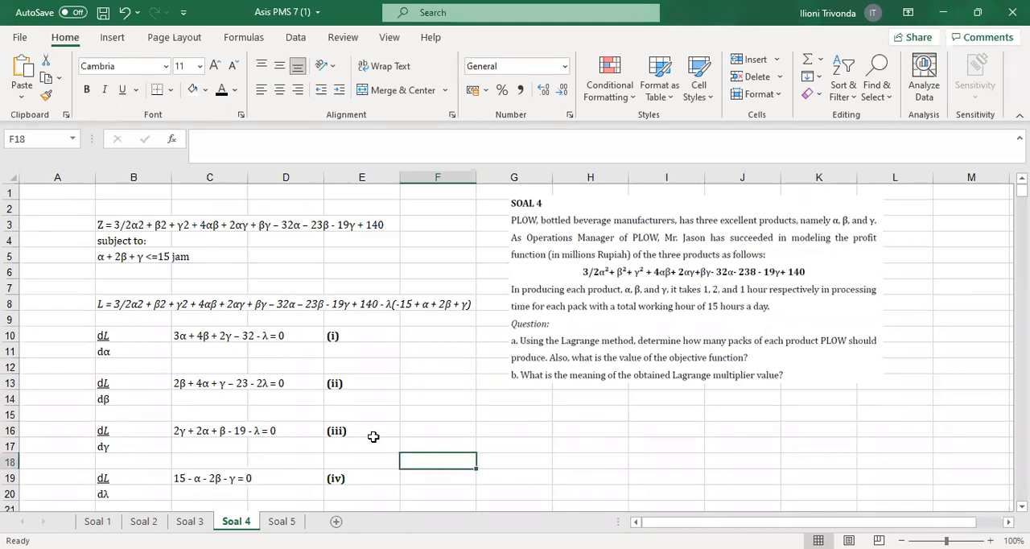
Correct equation (i) in B23 of the (i) dan (iii) elimination so its last term reads - λ
scroll(373, 436, down, 2)
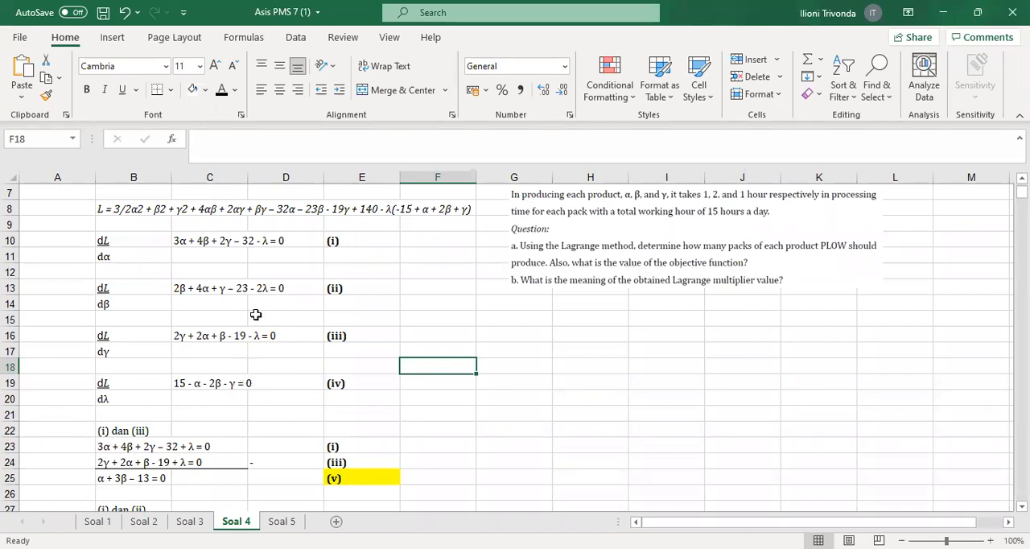
click(183, 452)
click(139, 443)
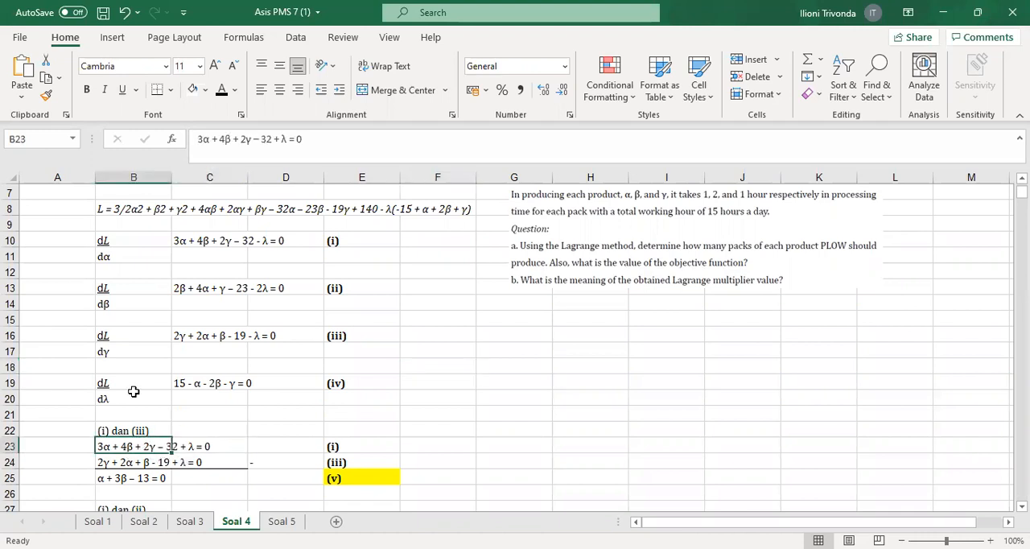
click(283, 150)
key(BackSpace)
key(BackSpace)
text(-)
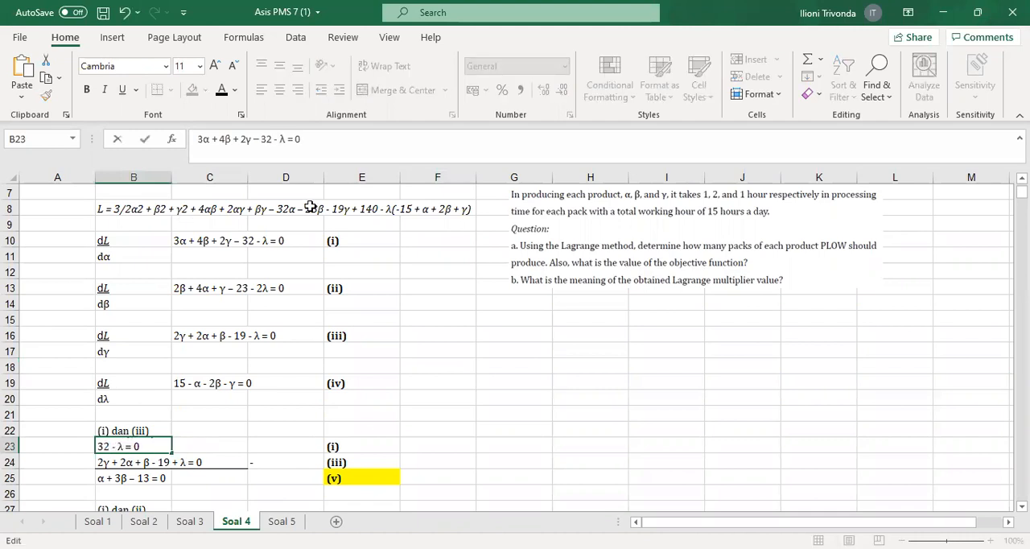
click(204, 503)
Correct equation (iii) in B24 of the (i) dan (iii) elimination so its last term reads - λ
click(101, 460)
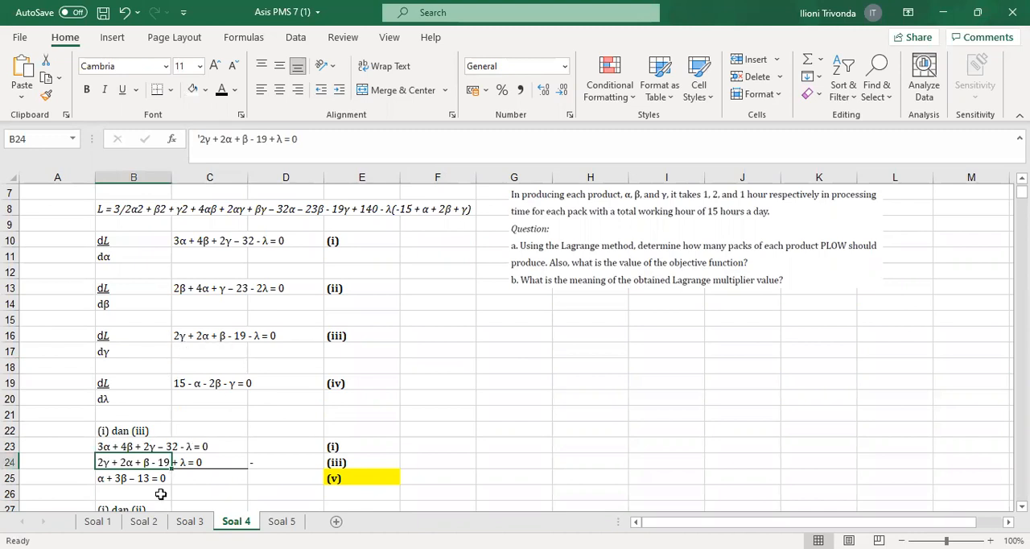
click(276, 139)
key(BackSpace)
text(-)
click(458, 394)
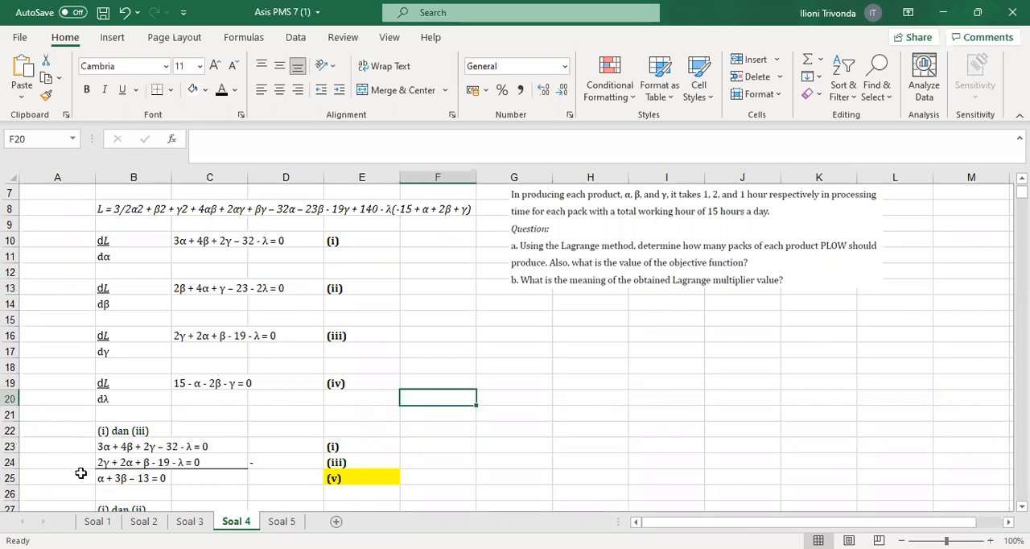
Compare equation (v) in B25 with the partial derivatives, and follow the elimination of (i) and (ii) in B28:B32
click(111, 483)
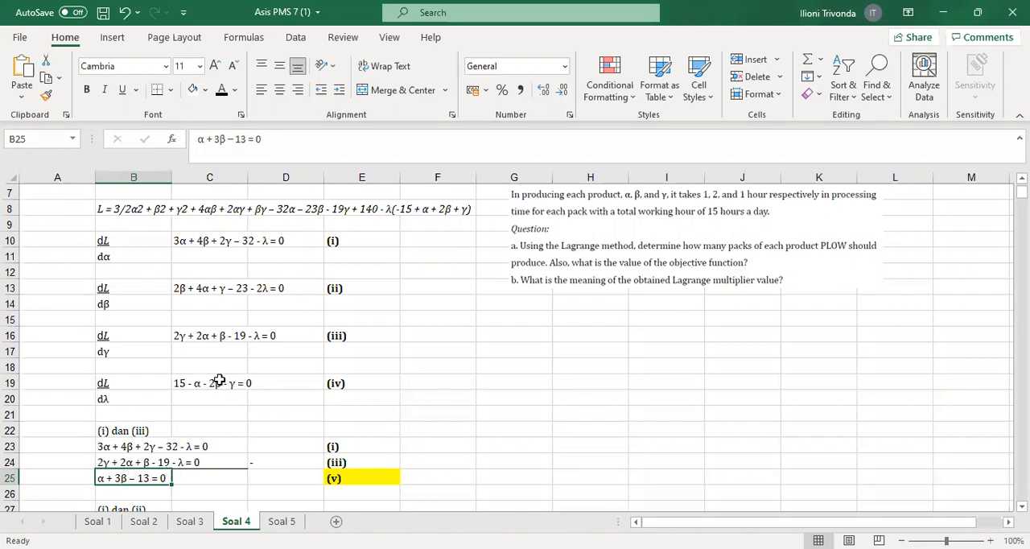
click(185, 384)
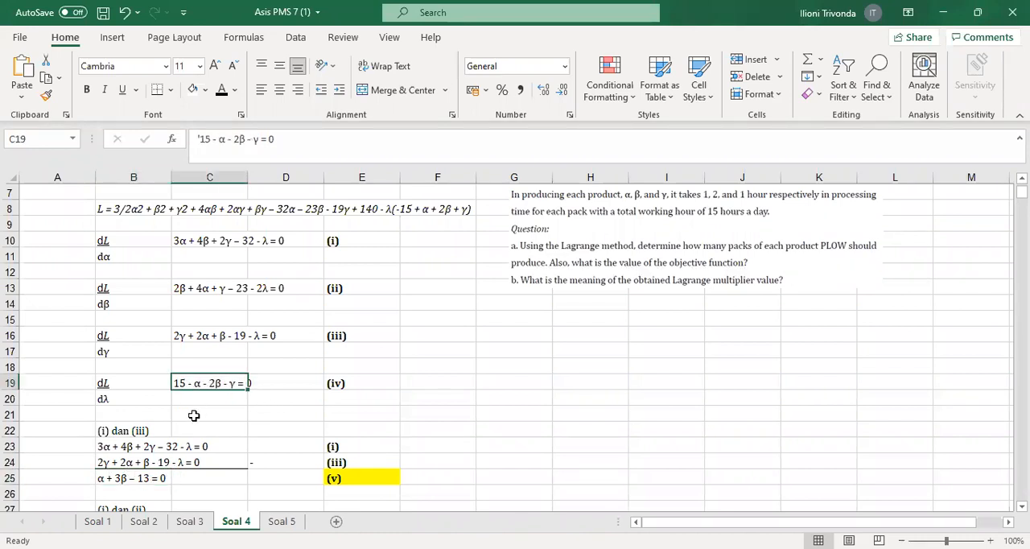
click(243, 251)
click(221, 293)
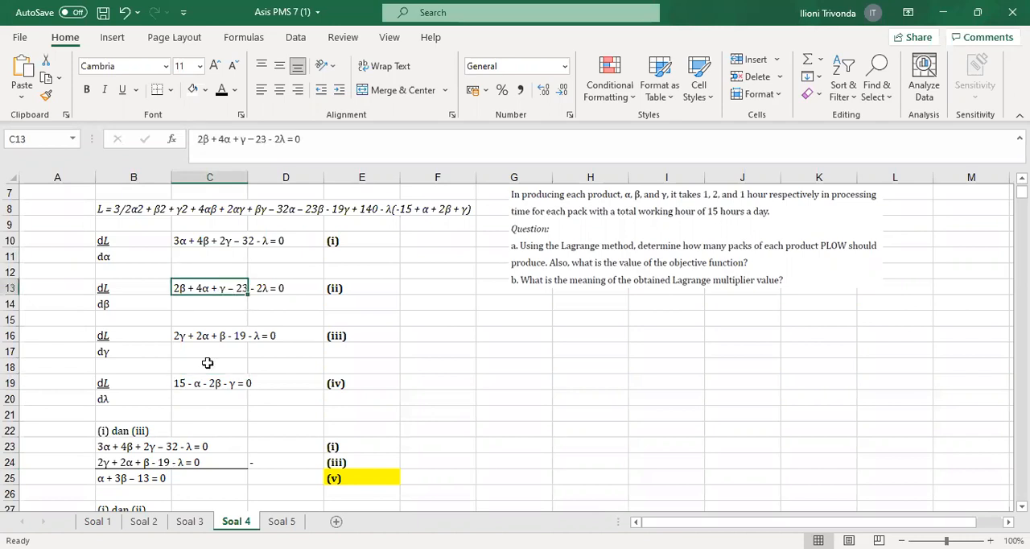
scroll(195, 415, down, 2)
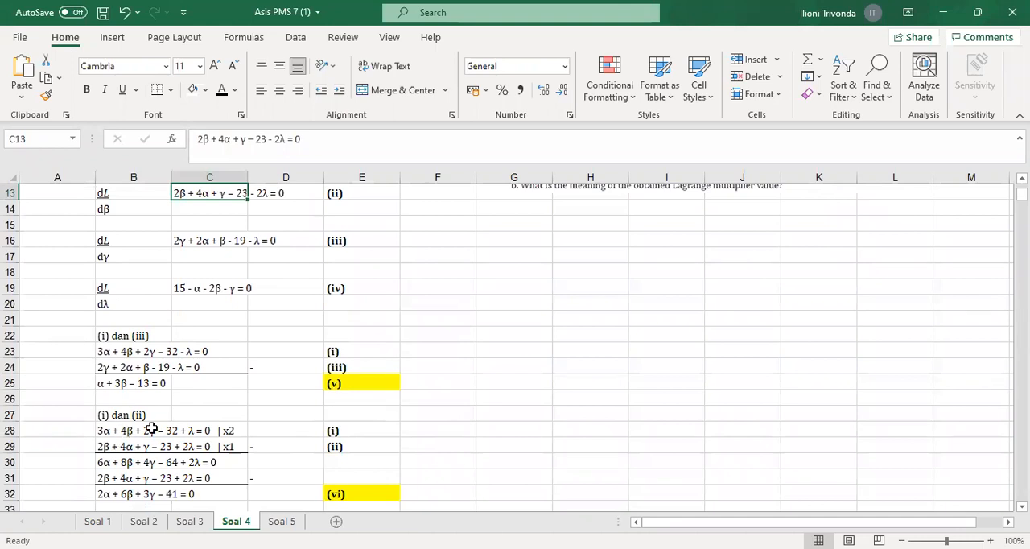
click(106, 430)
click(108, 445)
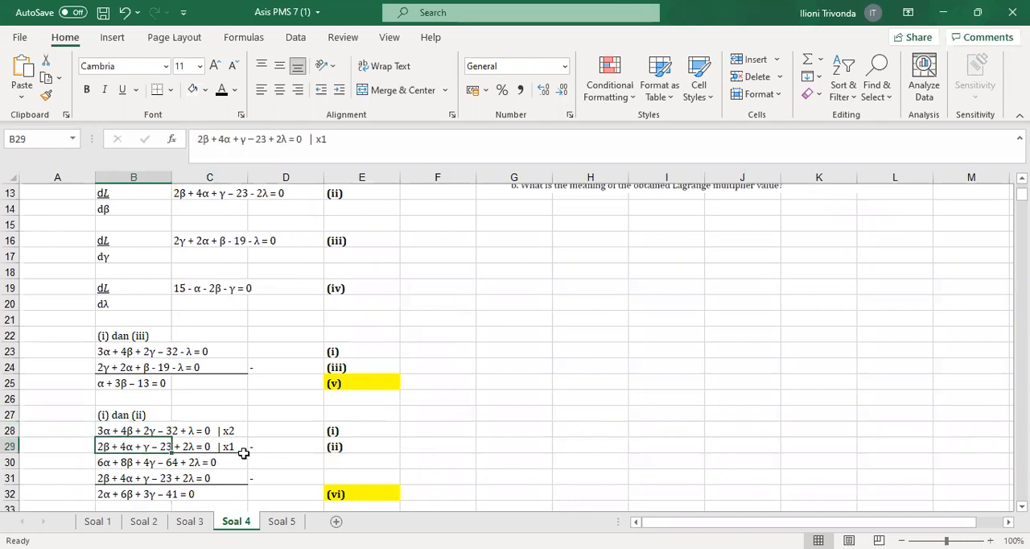
click(111, 429)
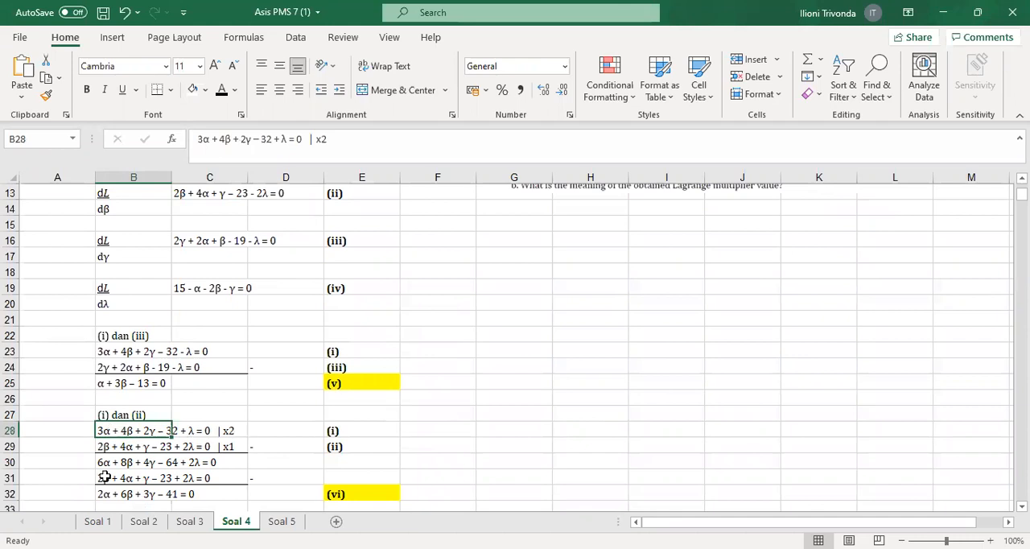
click(98, 463)
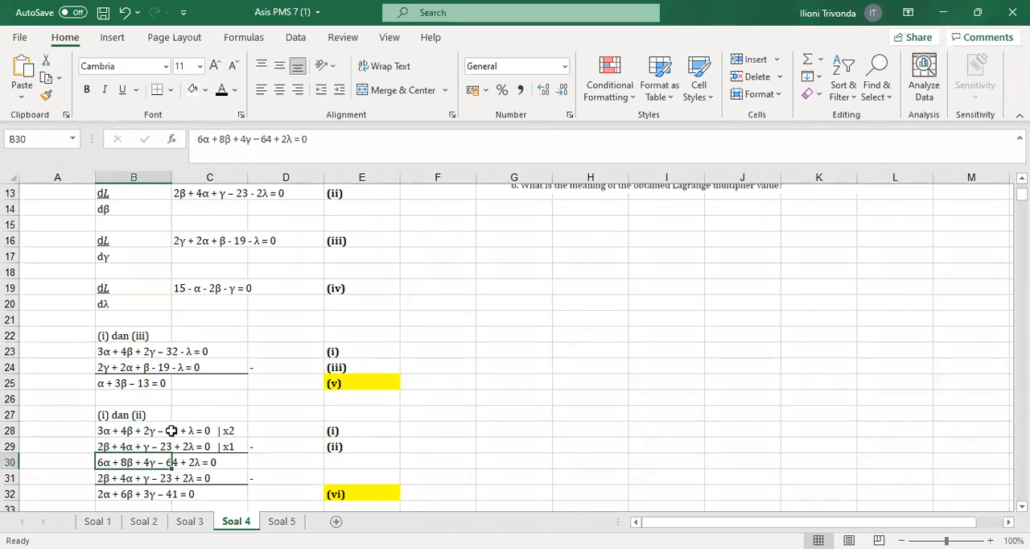
click(287, 462)
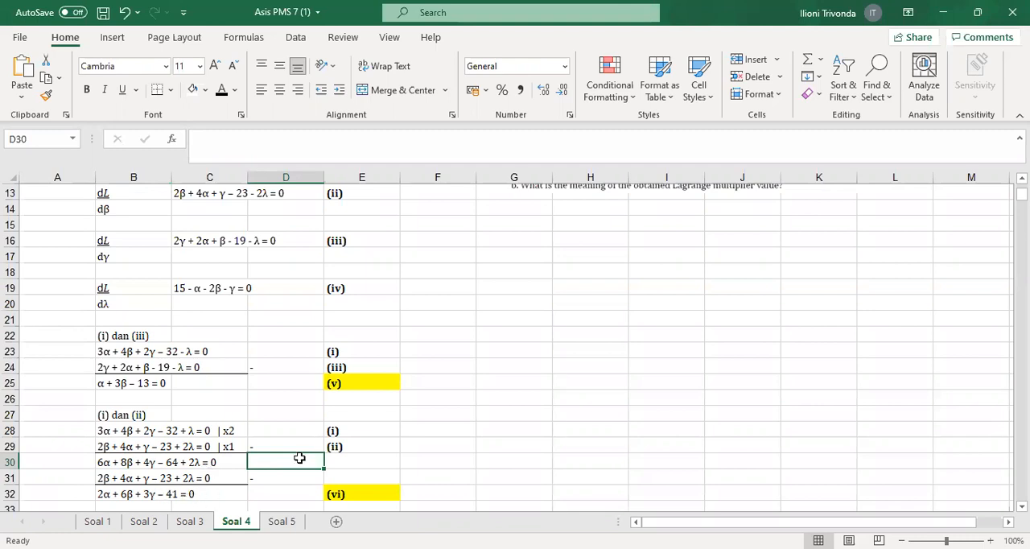
click(373, 492)
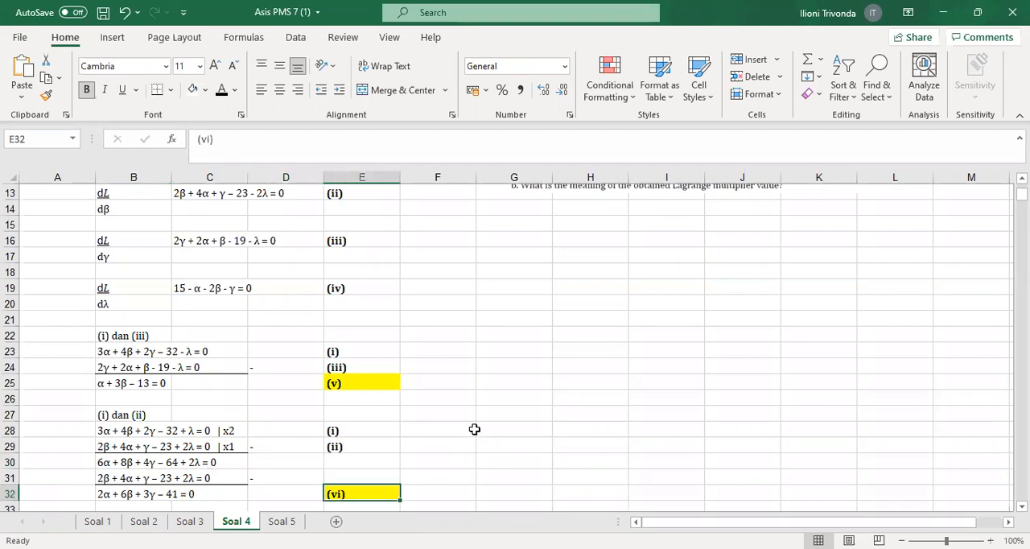
click(106, 493)
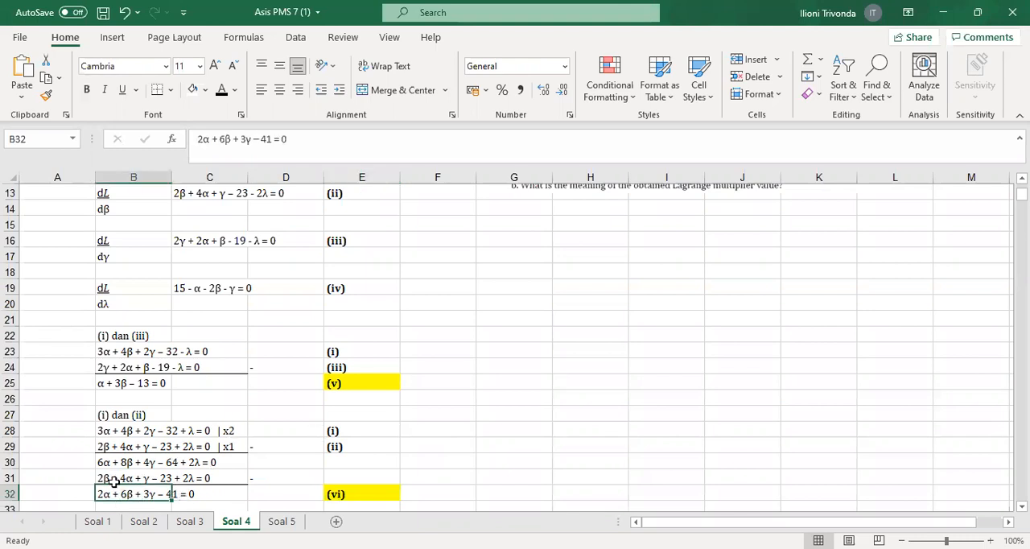
Check equation (iv) in C19 and follow its elimination with equation (vi) in B35:B38
click(231, 288)
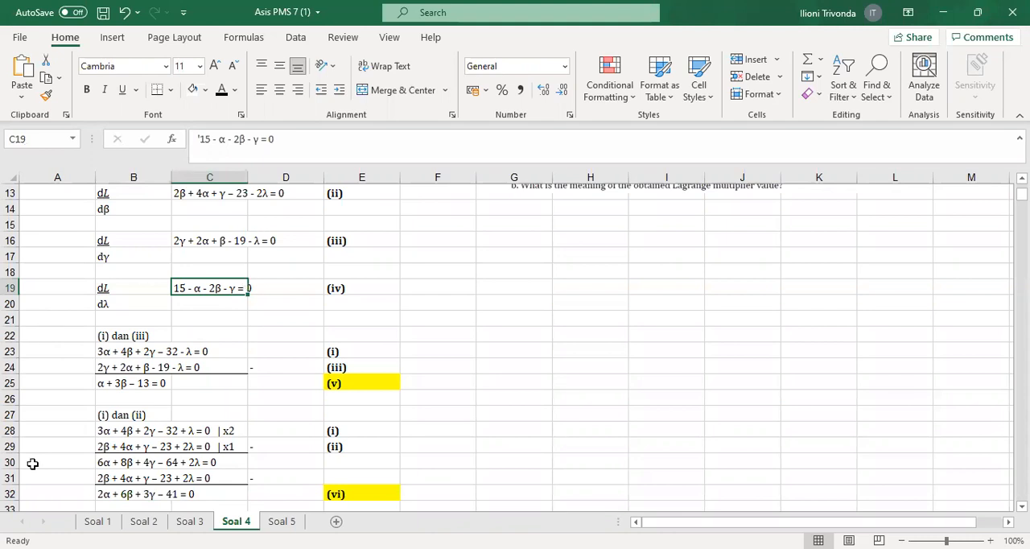
scroll(283, 419, down, 2)
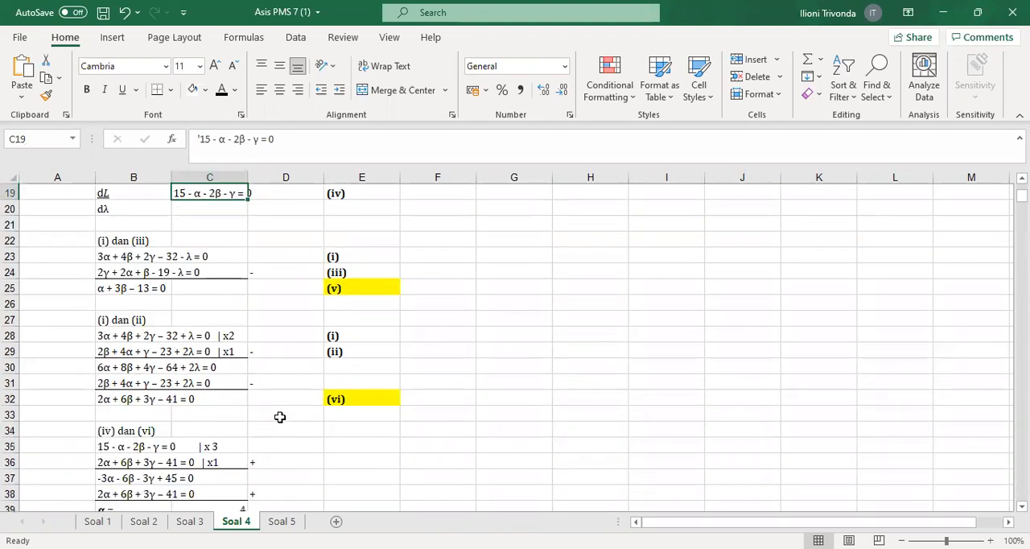
click(100, 449)
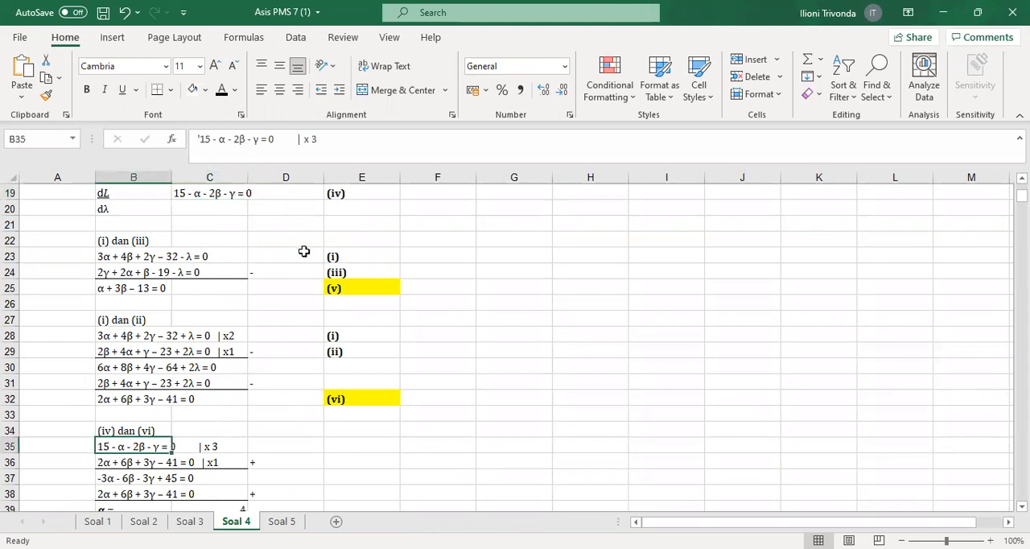
scroll(302, 251, up, 1)
scroll(201, 423, down, 1)
click(99, 462)
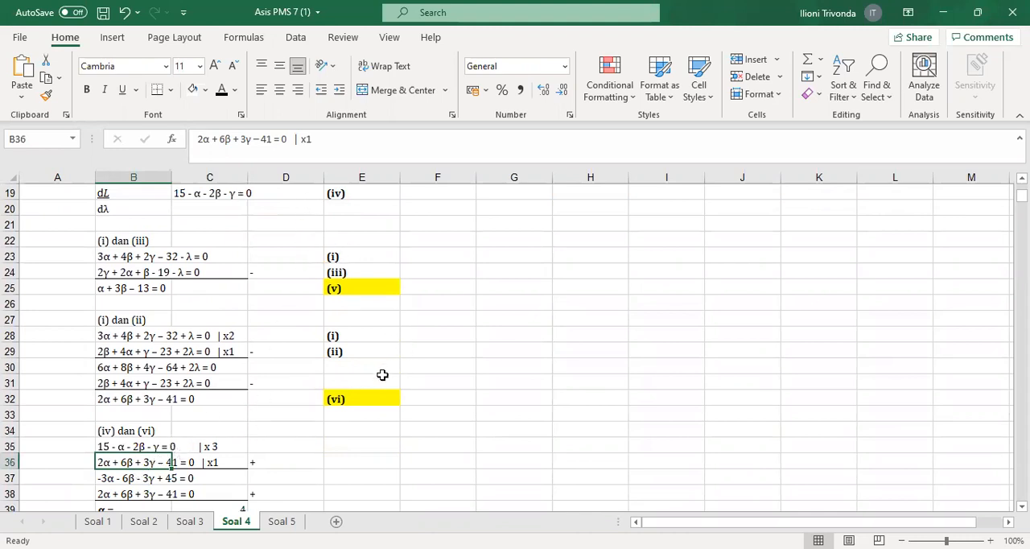
click(113, 445)
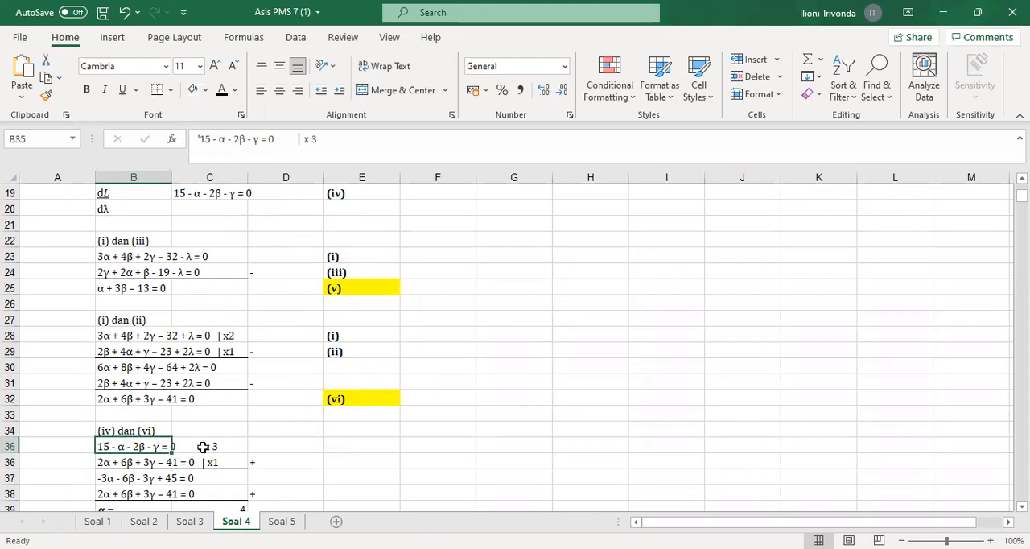
click(100, 481)
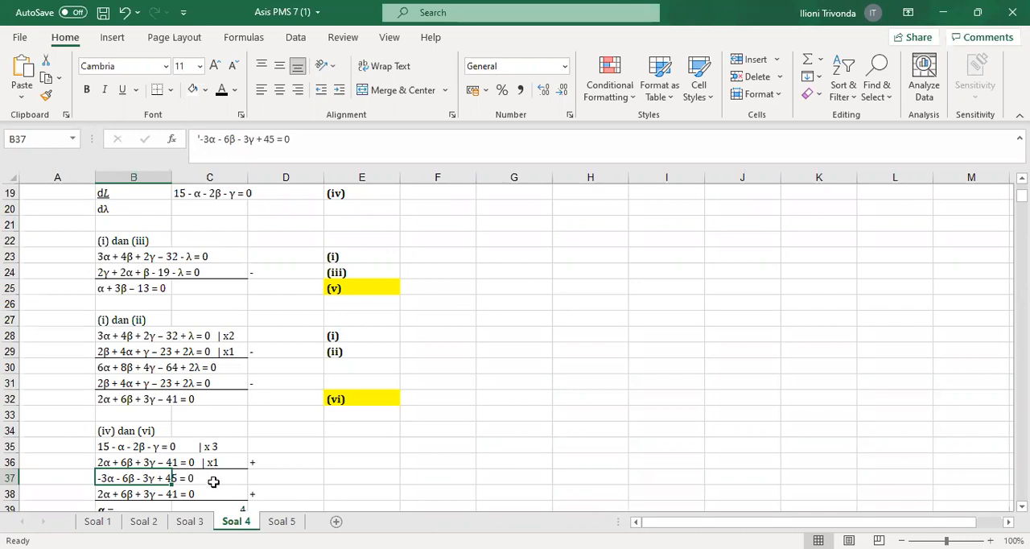
click(134, 462)
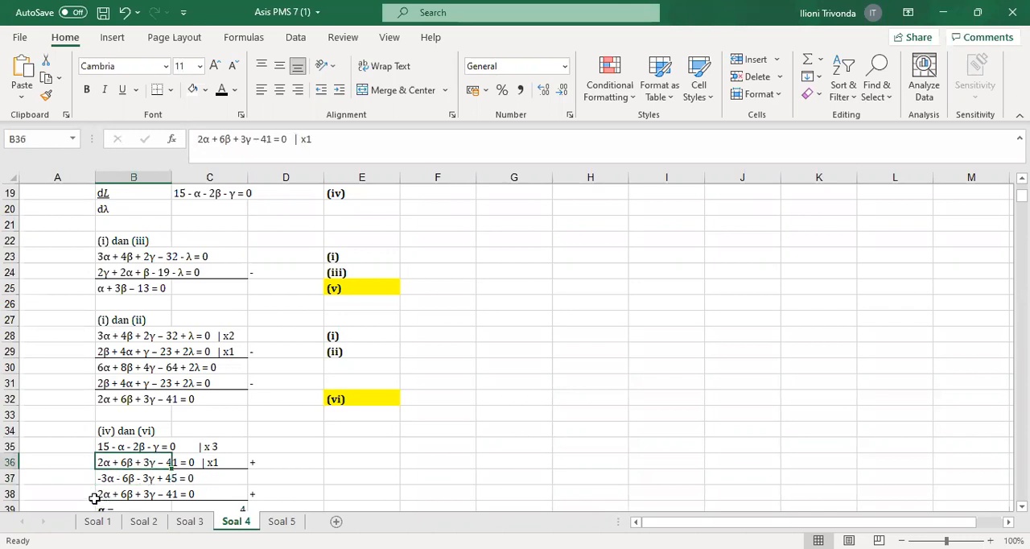
click(93, 497)
click(131, 498)
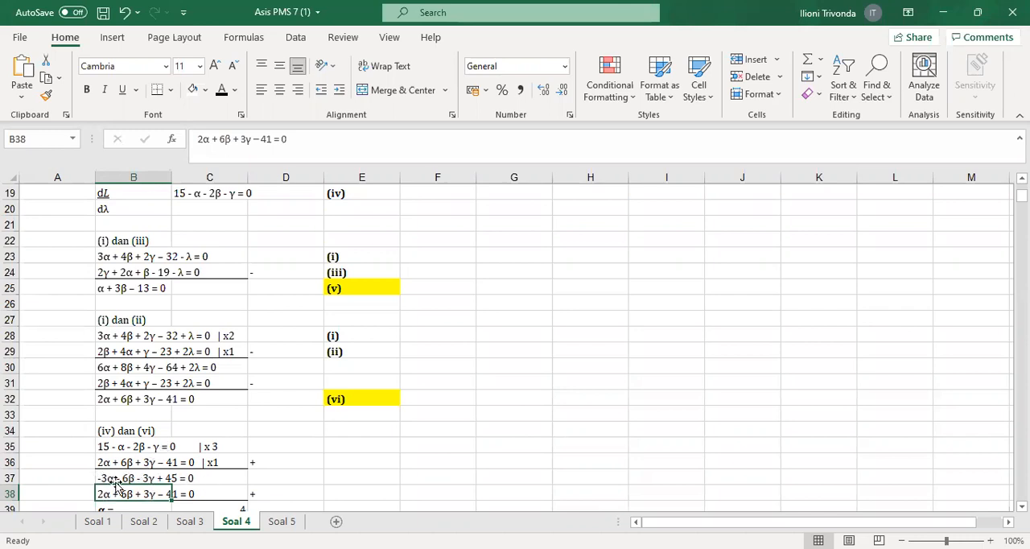
Enter the elimination result -alpha + 4 in E38 beside the (iv) dan (vi) working
scroll(137, 477, down, 1)
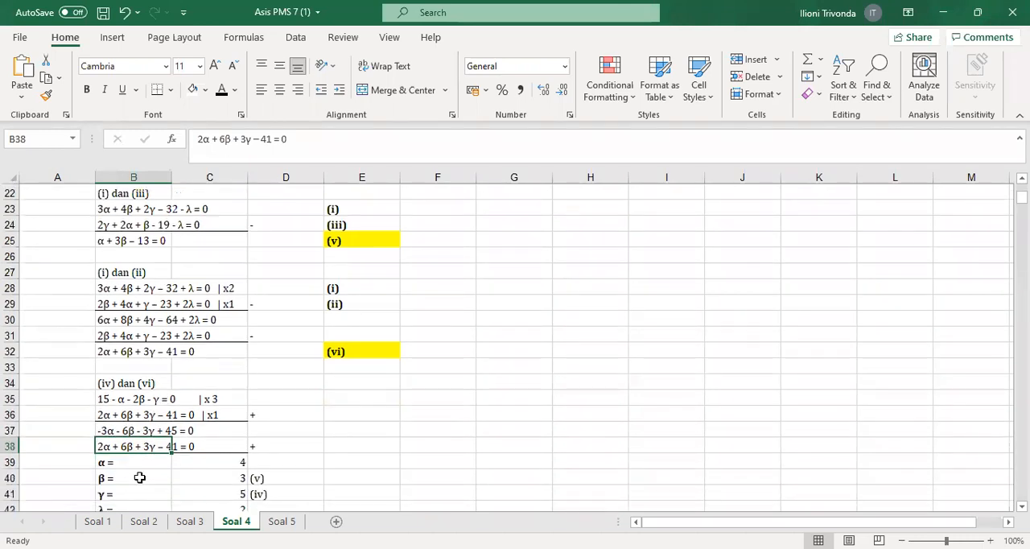
click(370, 441)
text(-)
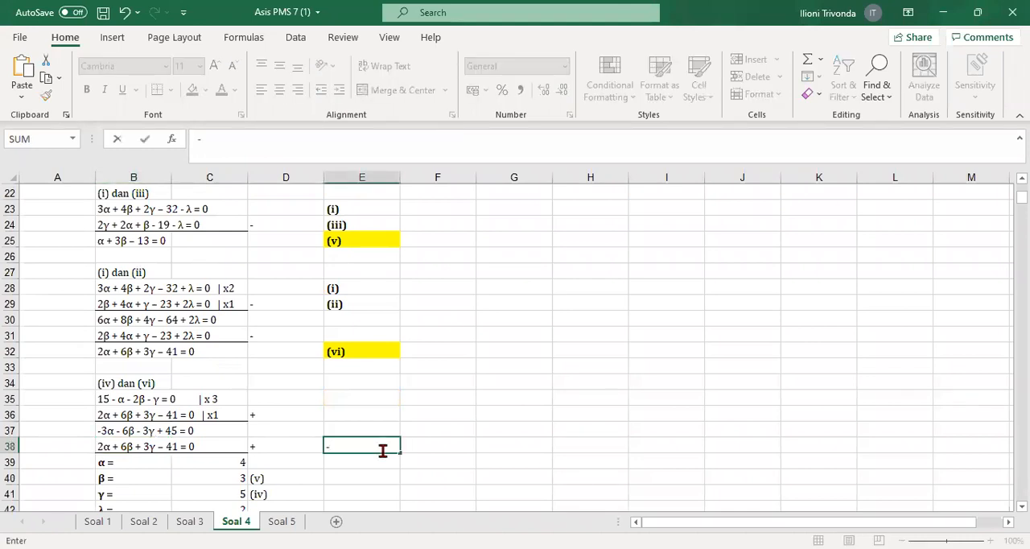
text(alpha)
text(ha)
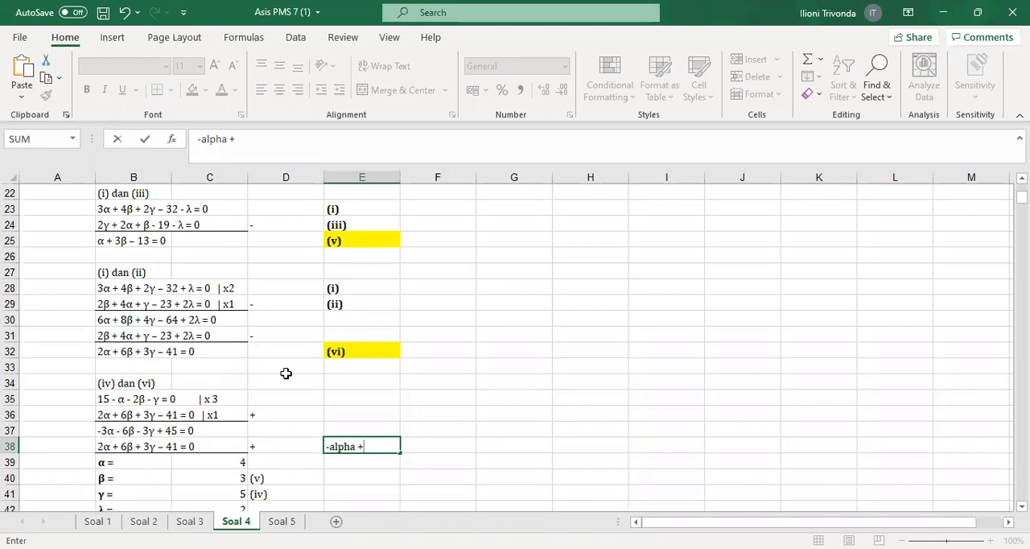
key(Return)
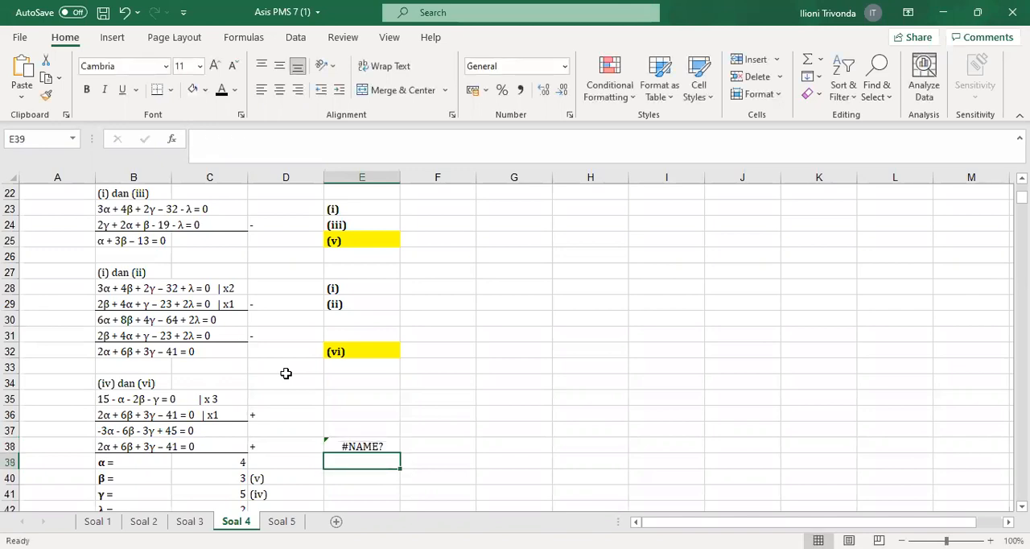
Convert the entry in E38 to plain text so it reads =-alpha + 4
click(368, 444)
key(Up)
key(Up)
key(Up)
key(Up)
key(Up)
click(372, 441)
double_click(346, 445)
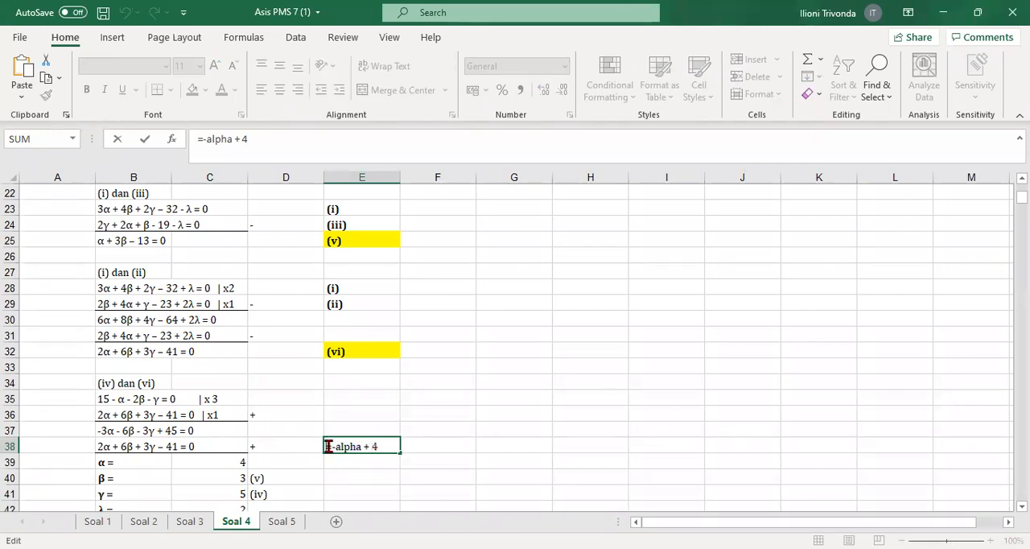
text(')
key(Return)
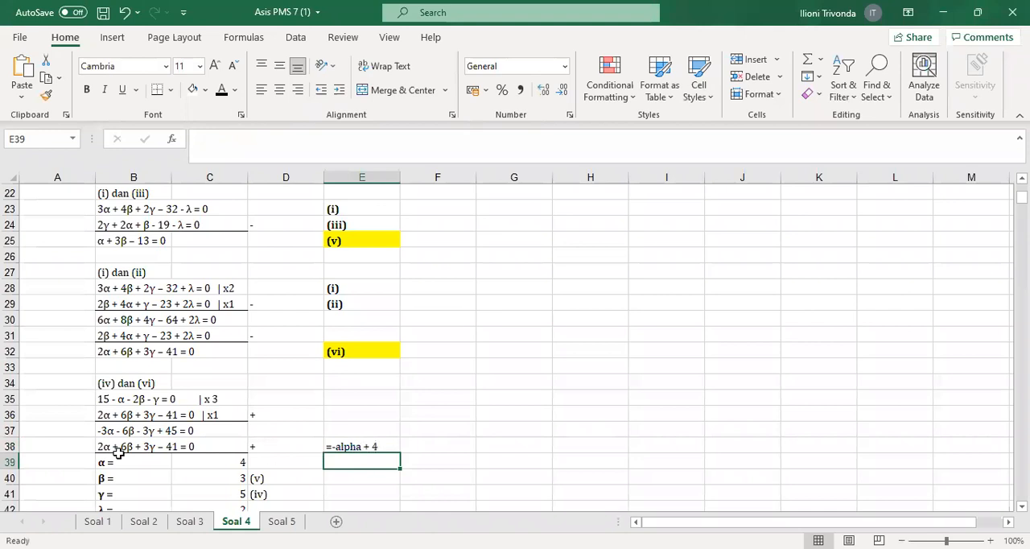
Check the α result in row 39 against equation (v), and follow its substitution to β in row 40
drag(121, 466, 219, 467)
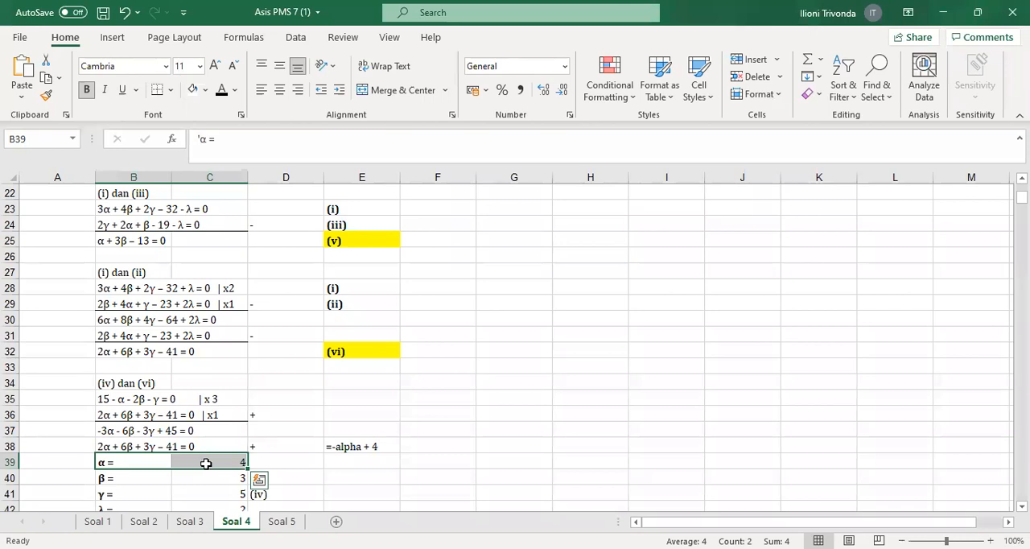
click(353, 243)
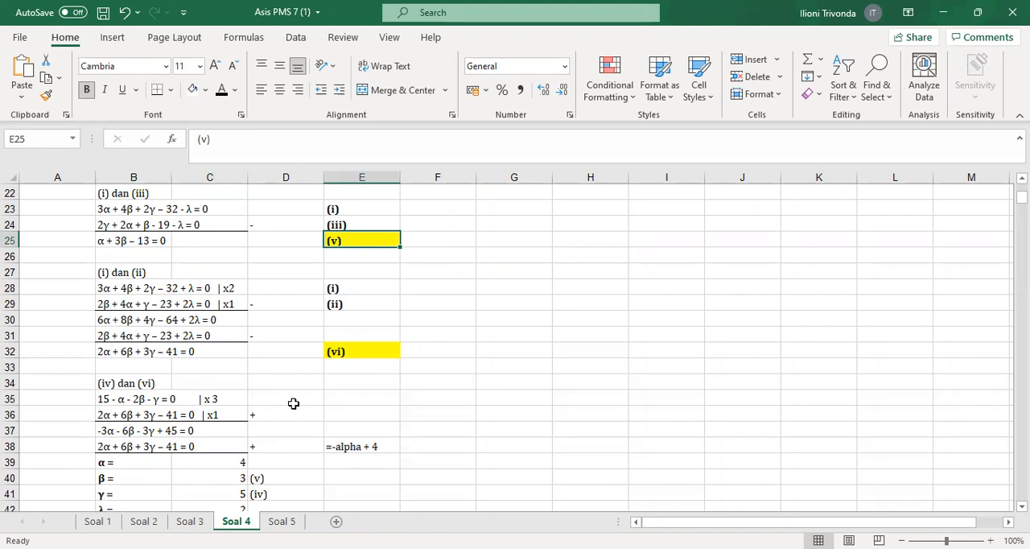
click(211, 465)
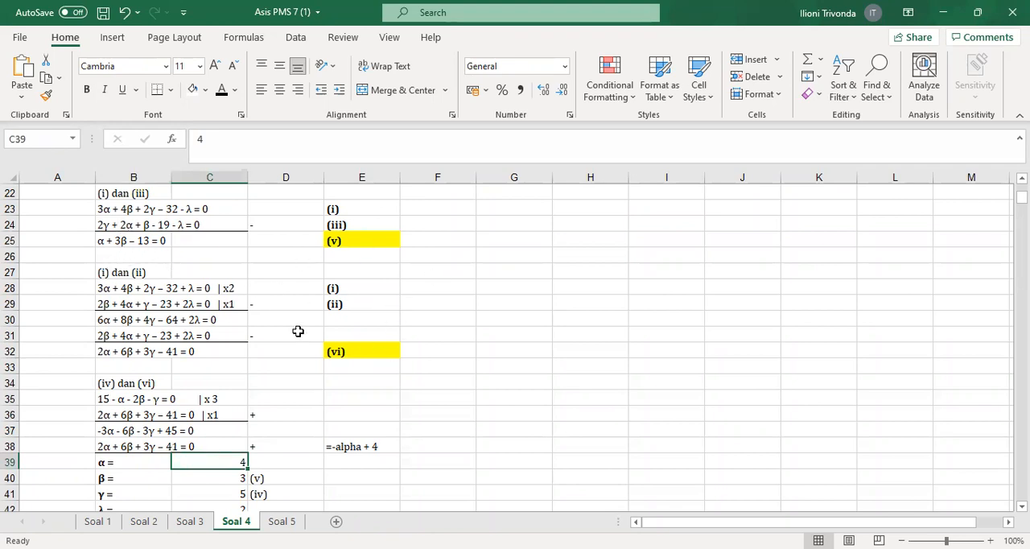
drag(133, 475, 242, 477)
click(283, 474)
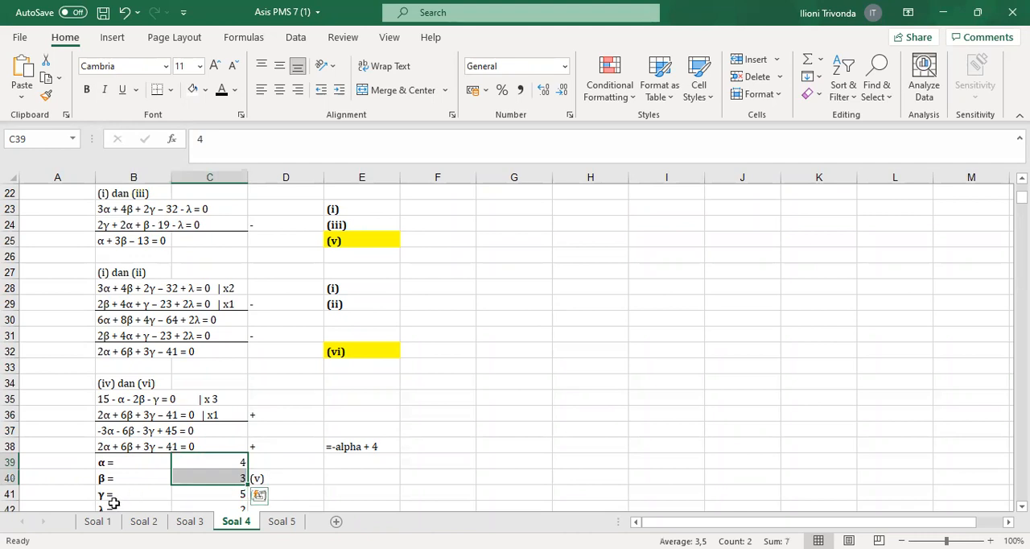
Copy equation (iv), 15 - α - 2β - γ = 0, from C19 to F41
scroll(163, 404, up, 2)
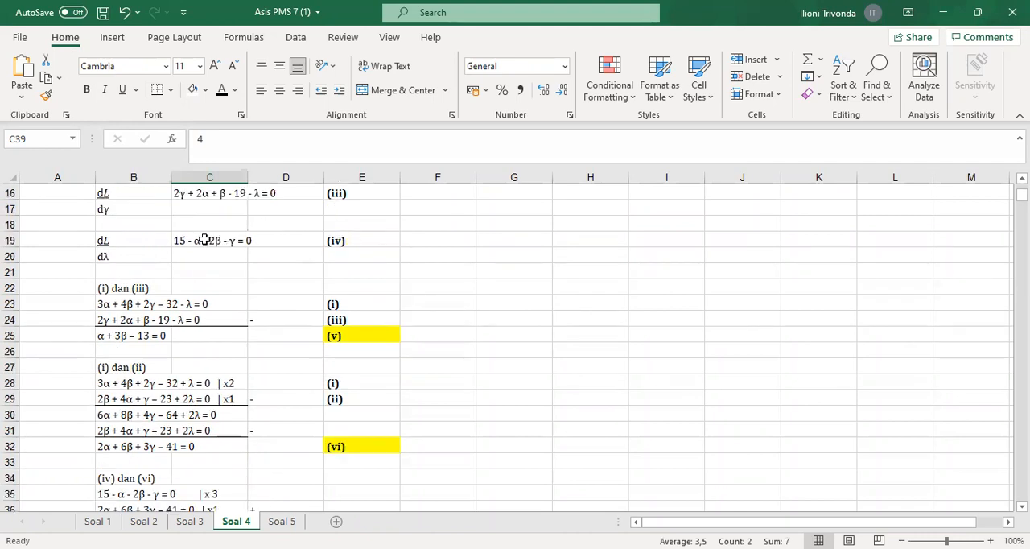
click(341, 244)
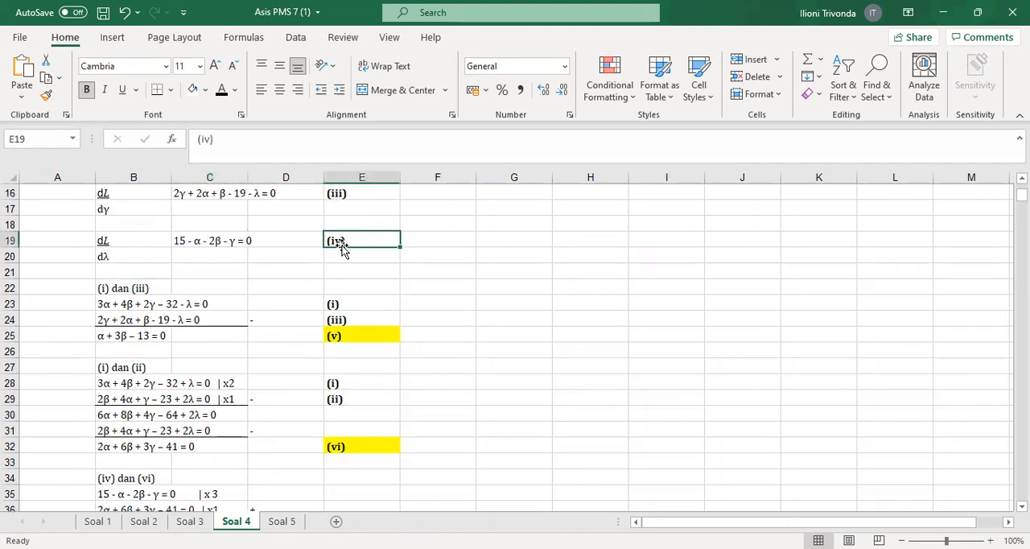
click(185, 240)
key(ctrl+c)
scroll(429, 362, down, 5)
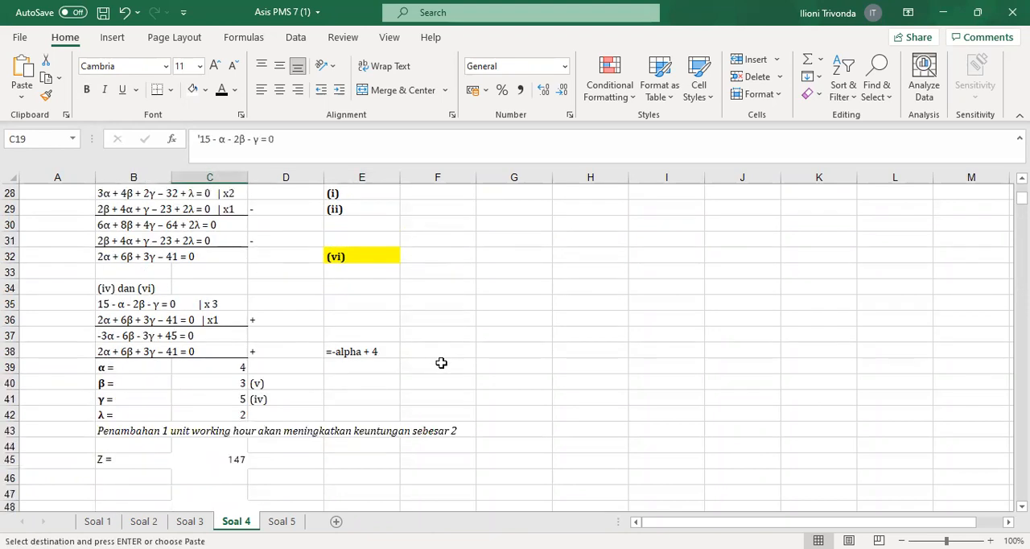
click(427, 351)
key(ctrl+v)
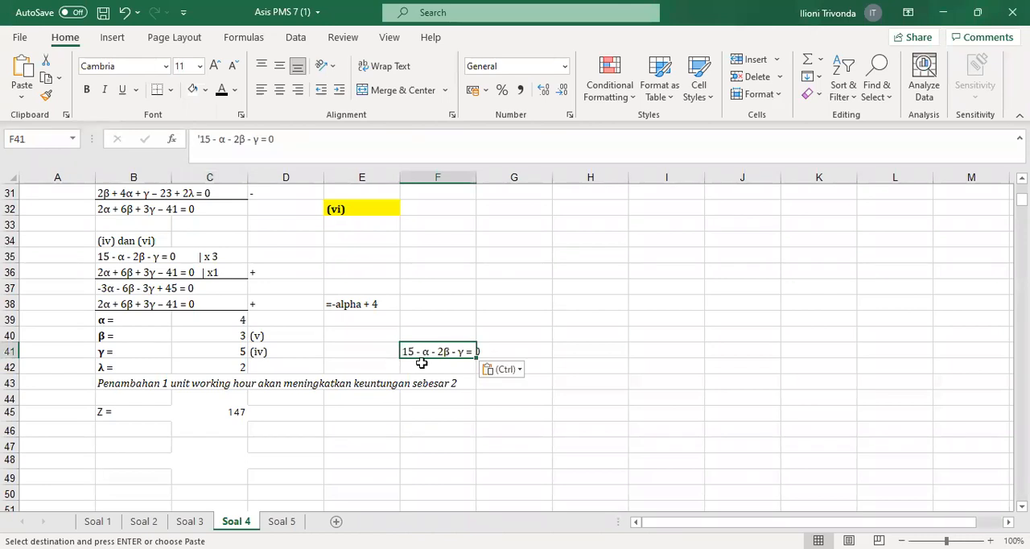
Write the substituted equation 15-4-6 = gmma in F42, below the copied equation
click(416, 366)
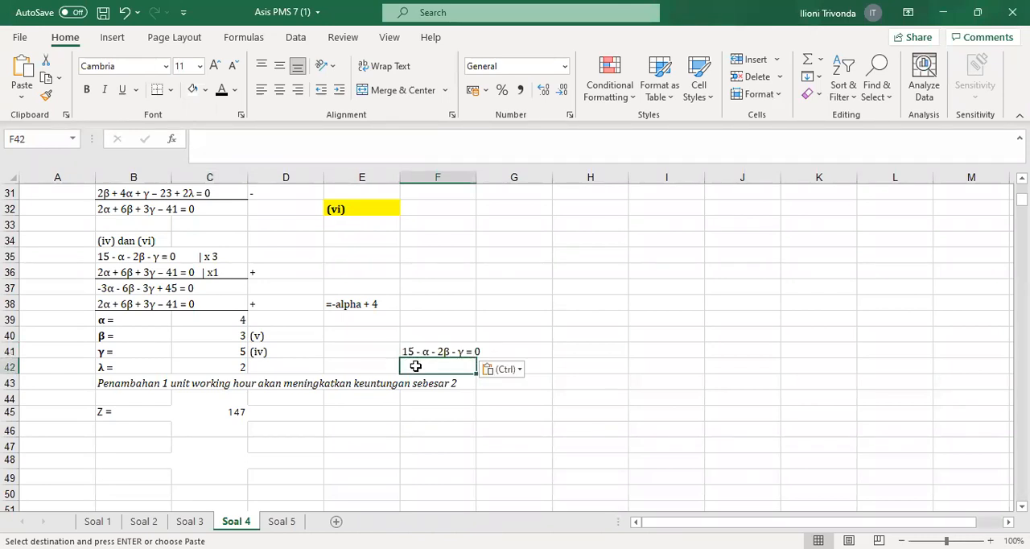
text(154)
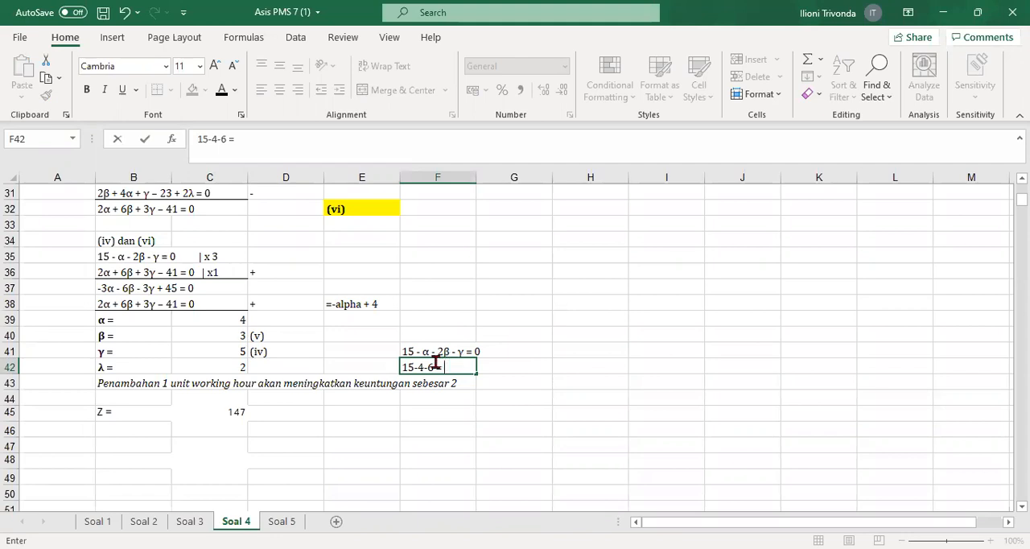
text(mma)
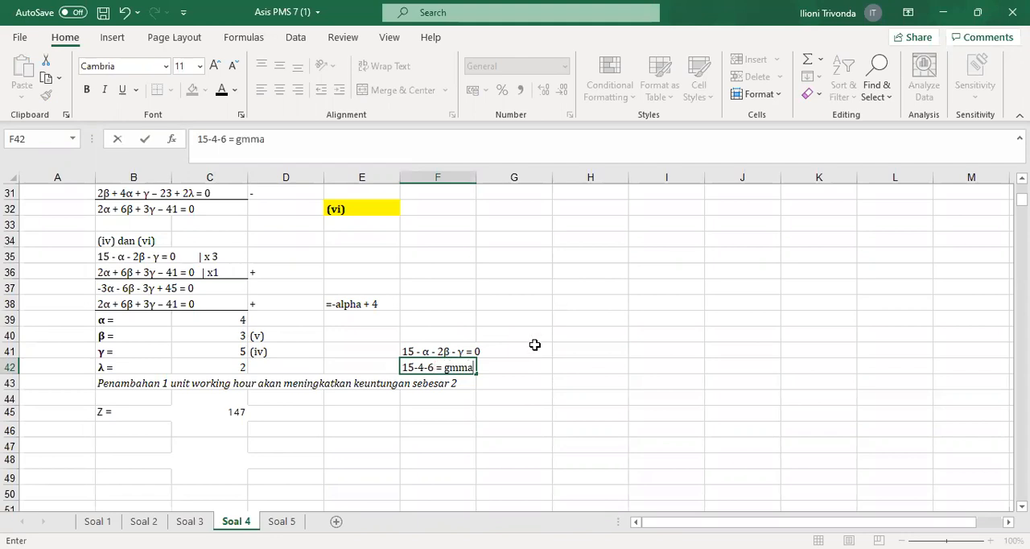
click(614, 346)
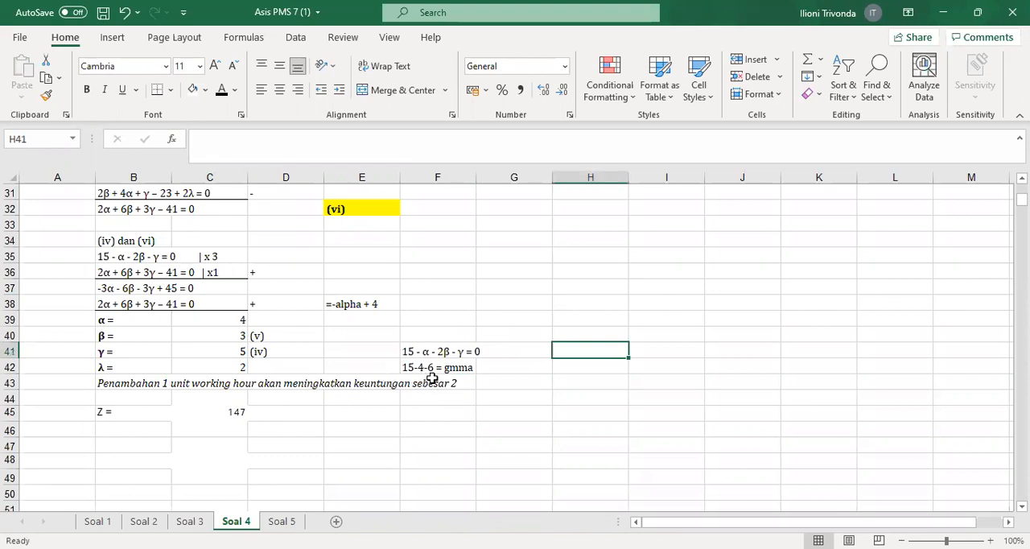
Review the γ result and its source equation in row 41, and go over the α, β and λ rows
drag(112, 347, 237, 352)
click(278, 351)
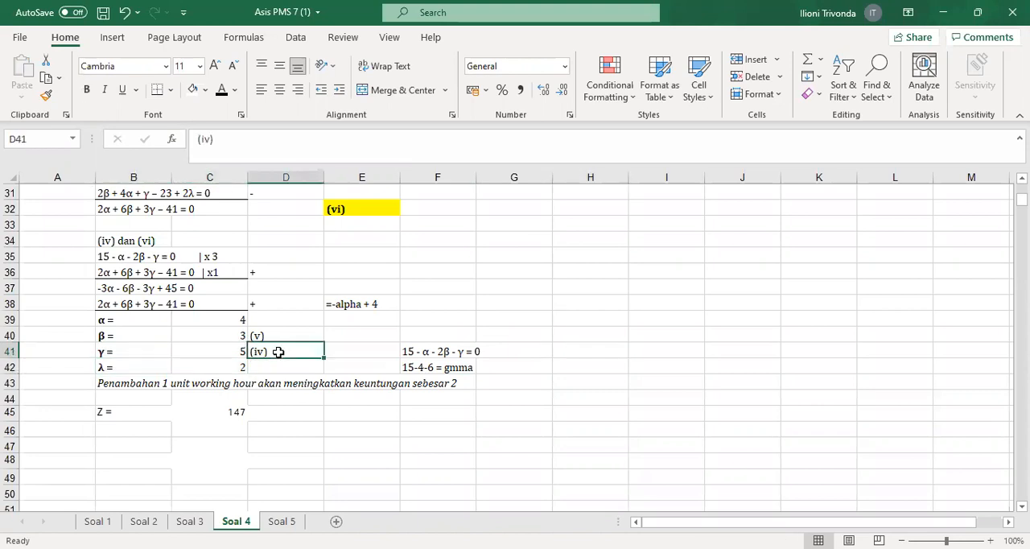
click(129, 322)
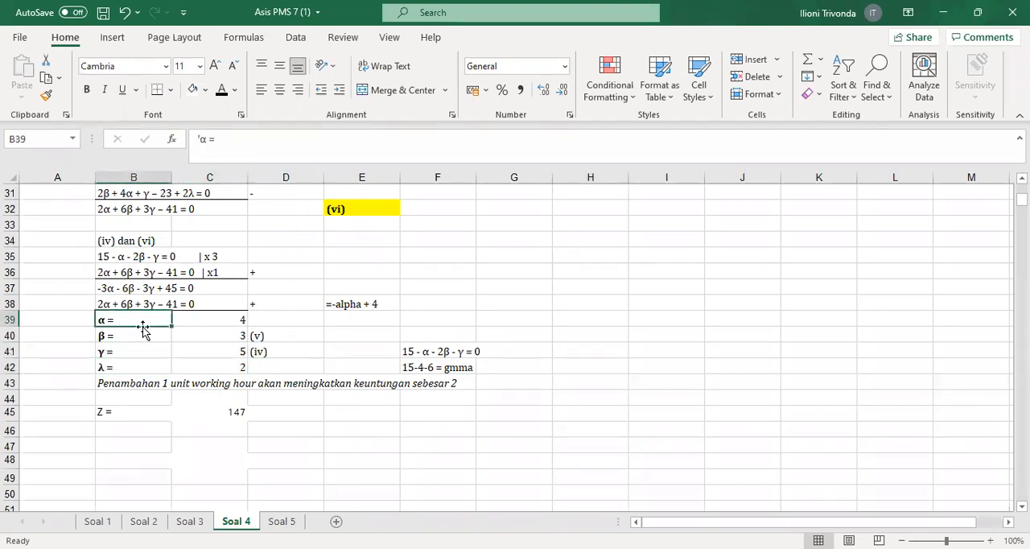
click(182, 338)
click(196, 349)
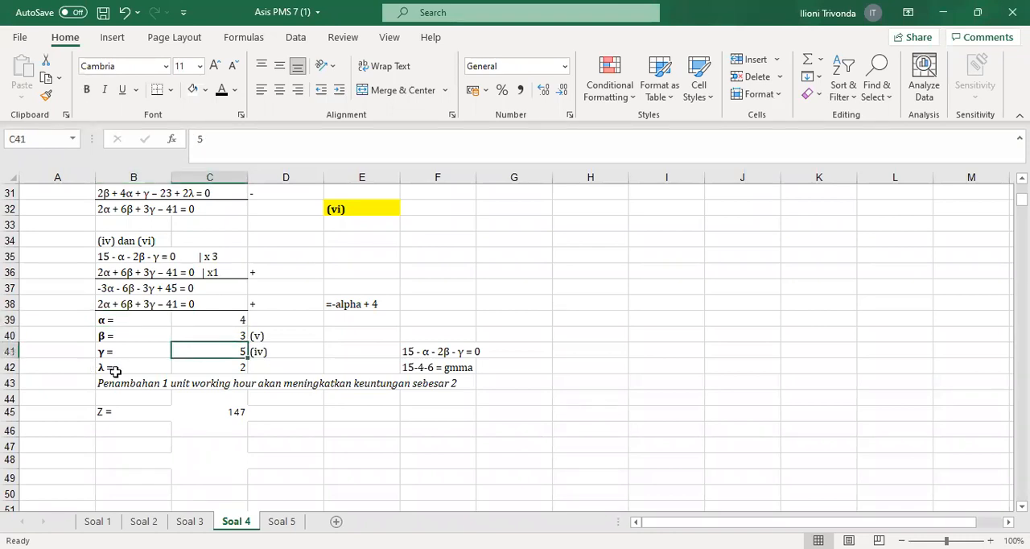
click(194, 370)
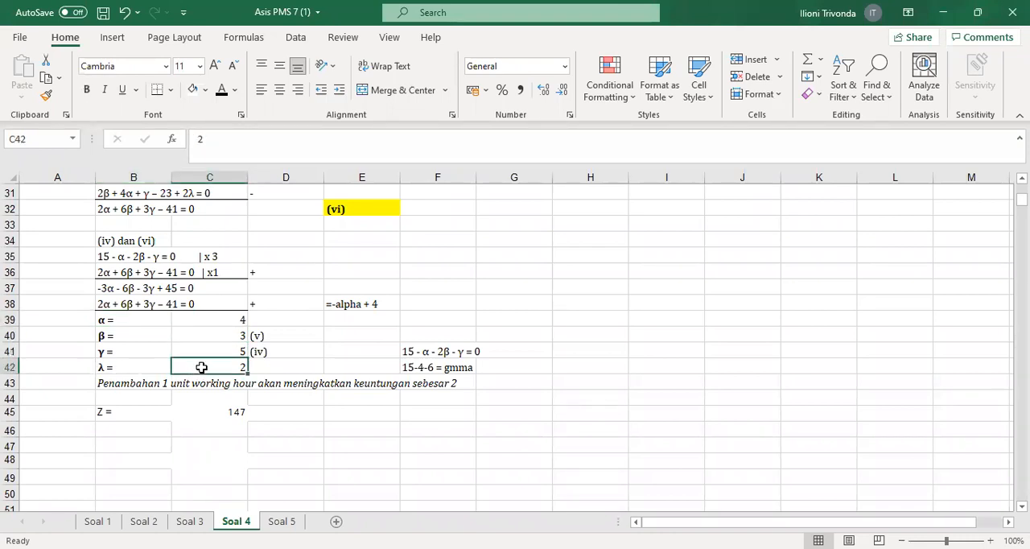
Compare the α, β and γ values in C39:C41 with equations (i), (ii) and (iii) as possible sources for λ
drag(220, 322, 220, 345)
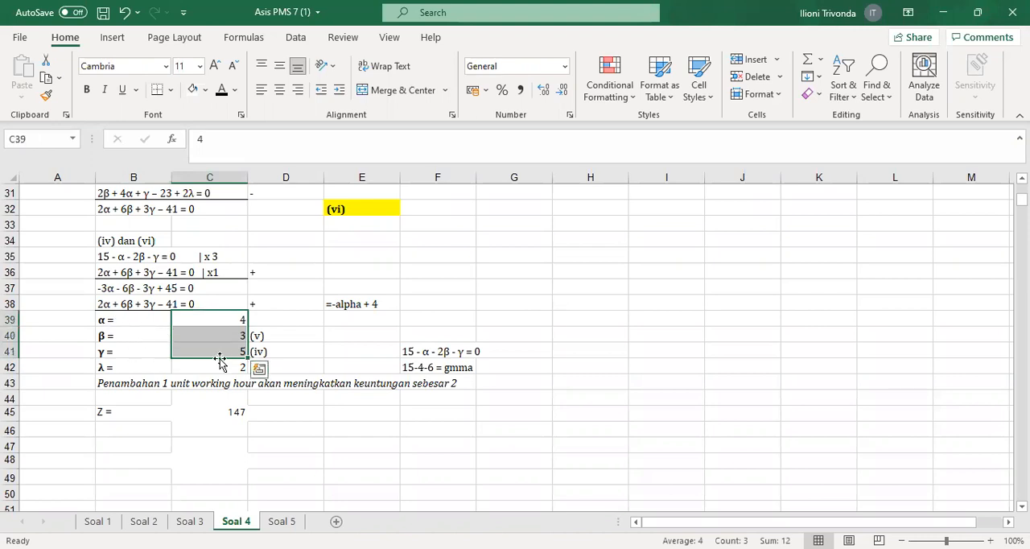
scroll(218, 352, up, 9)
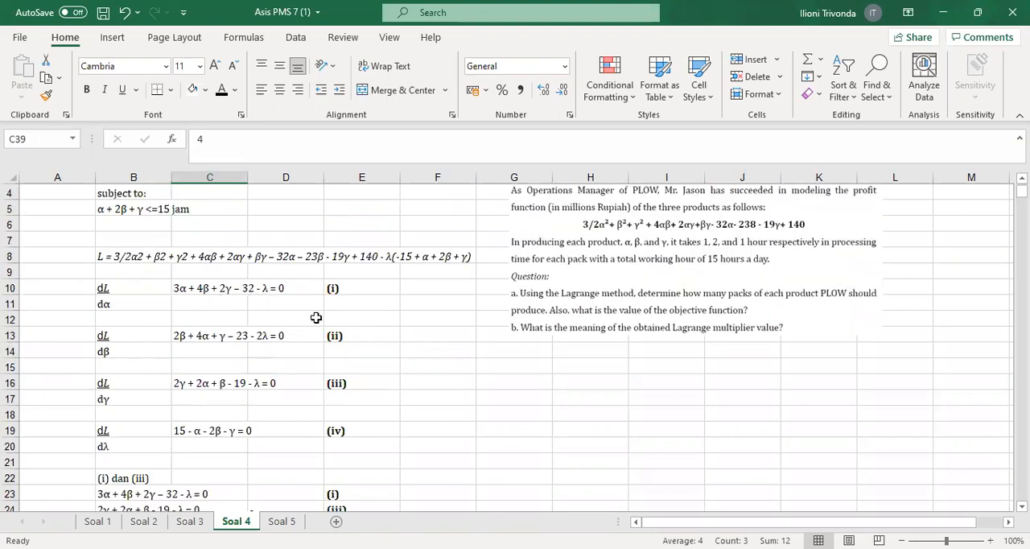
click(349, 282)
click(367, 334)
click(362, 385)
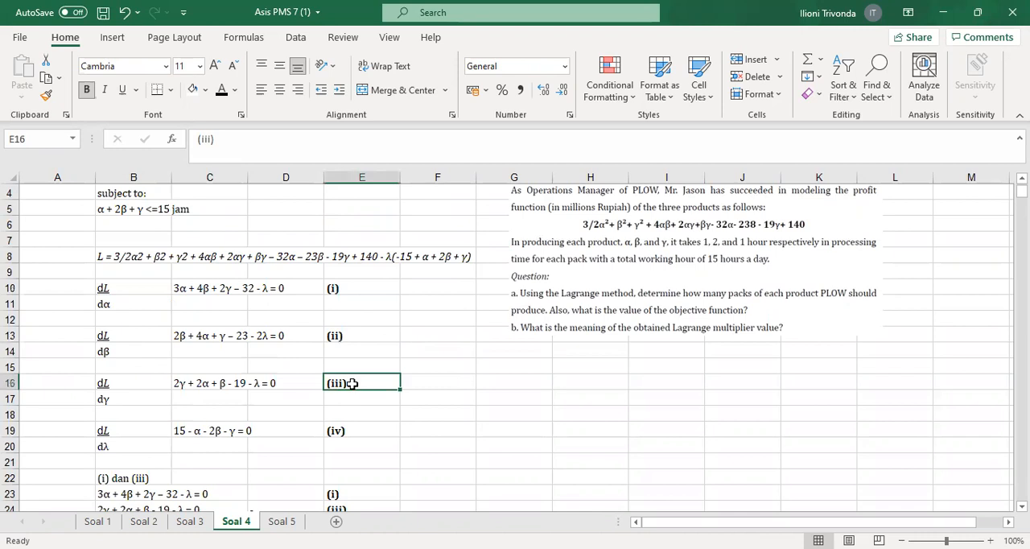
scroll(350, 383, down, 9)
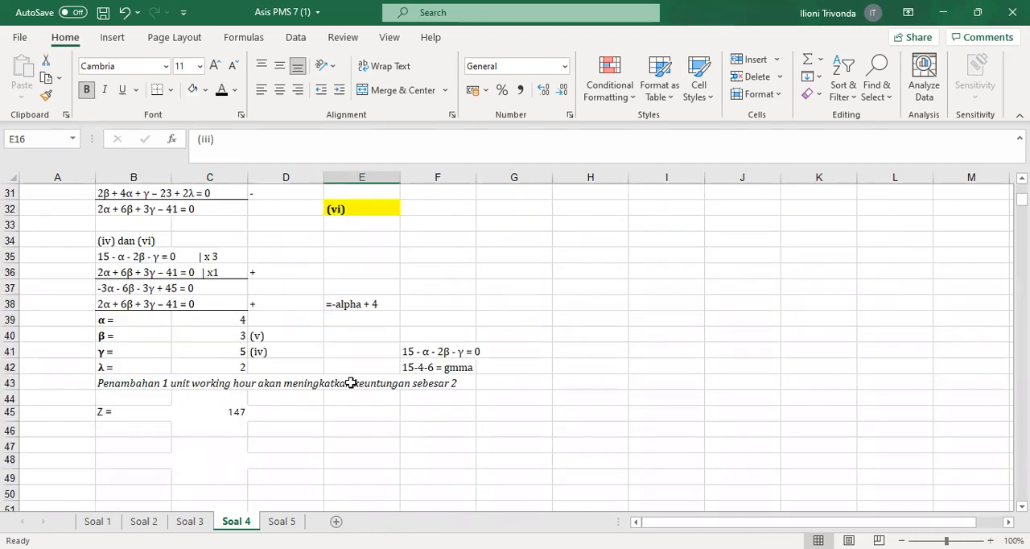
Check the λ value in C42 and read its interpretation in B43
click(210, 370)
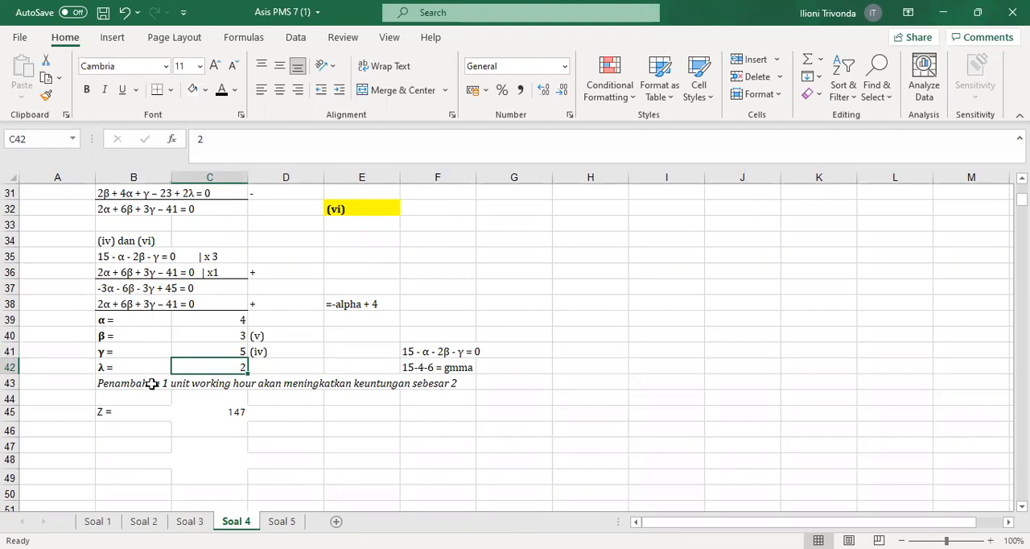
click(449, 380)
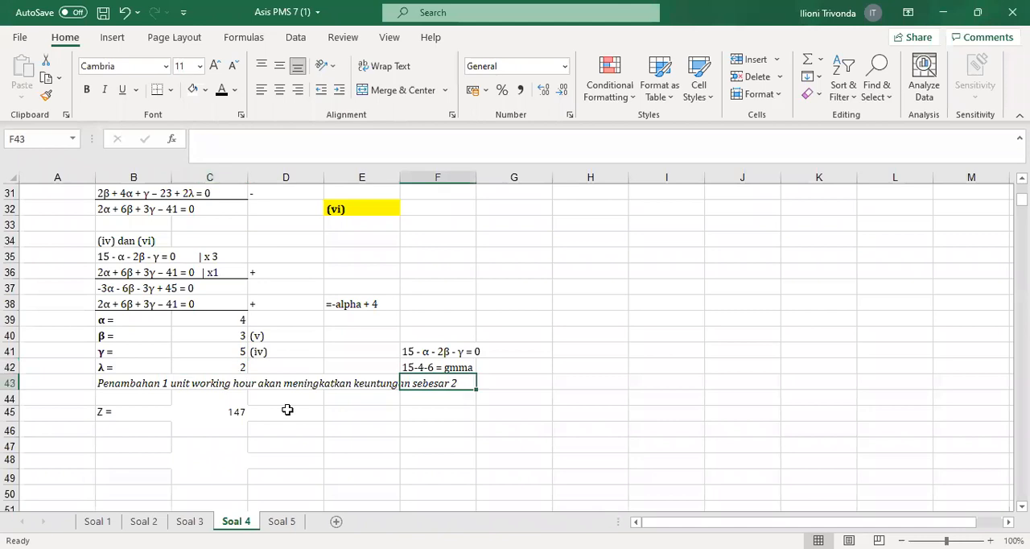
click(123, 384)
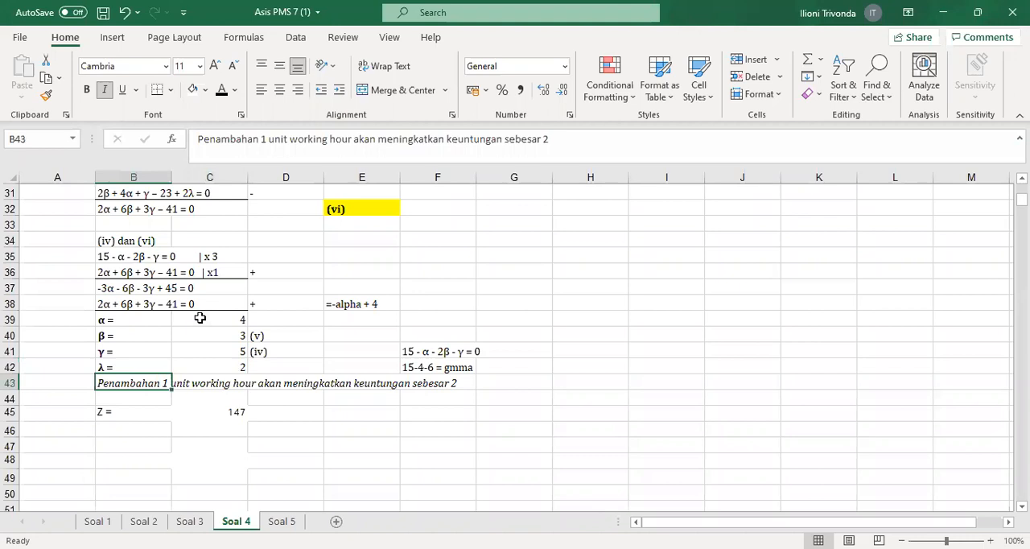
Compare the objective function in B3 with the Z formula in C45 and its references to C39:C41
drag(210, 319, 212, 351)
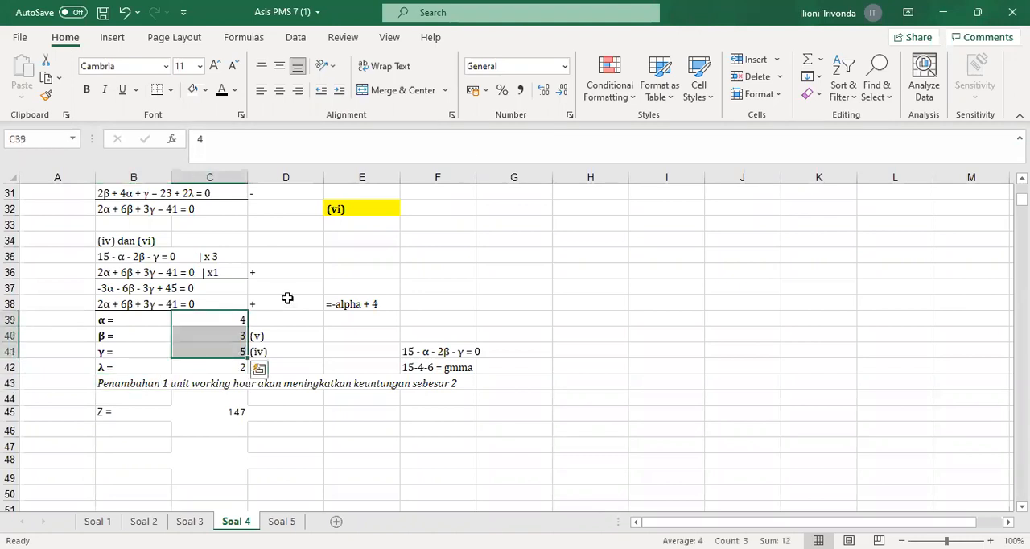
scroll(285, 298, up, 10)
click(96, 224)
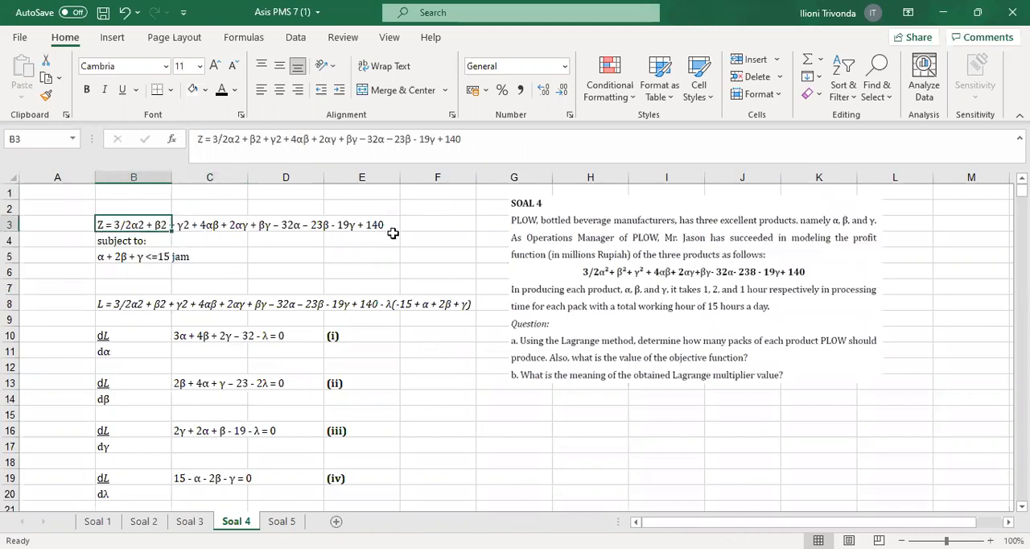
scroll(229, 477, down, 13)
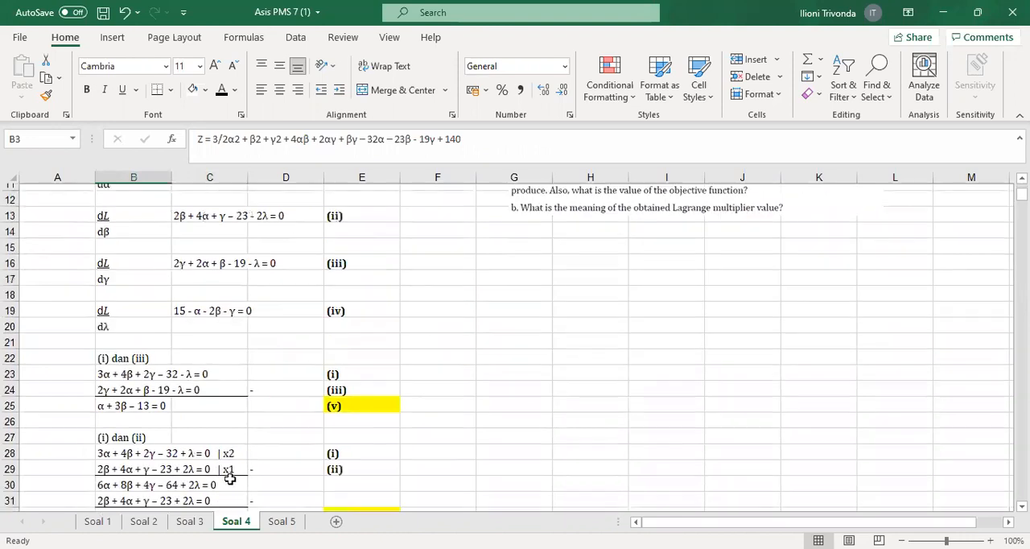
click(207, 275)
double_click(208, 275)
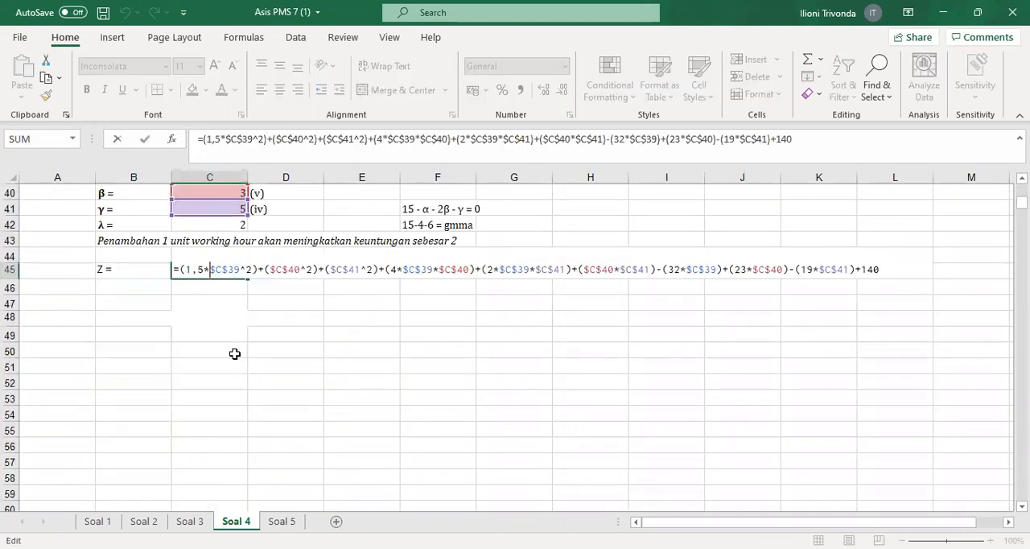
scroll(317, 157, up, 3)
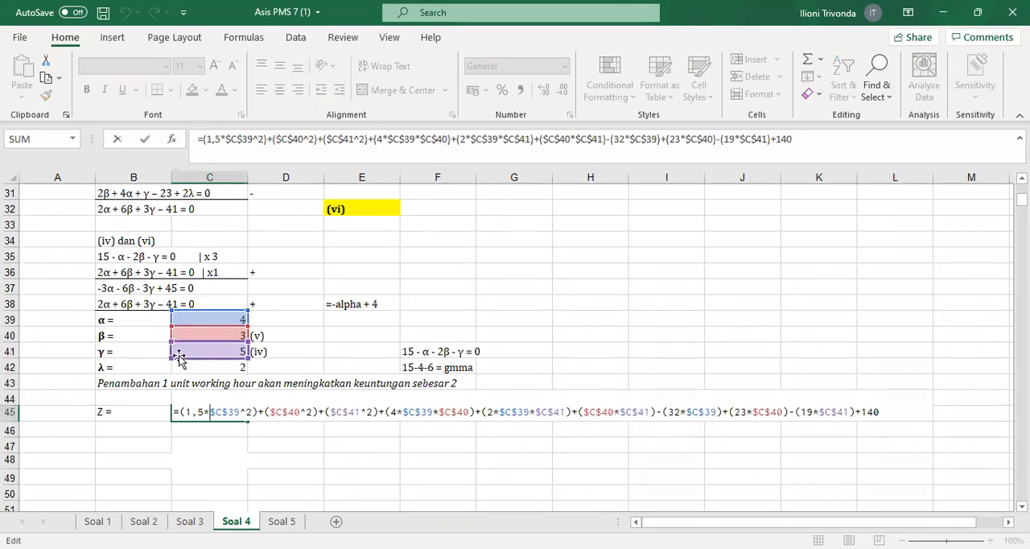
key(Return)
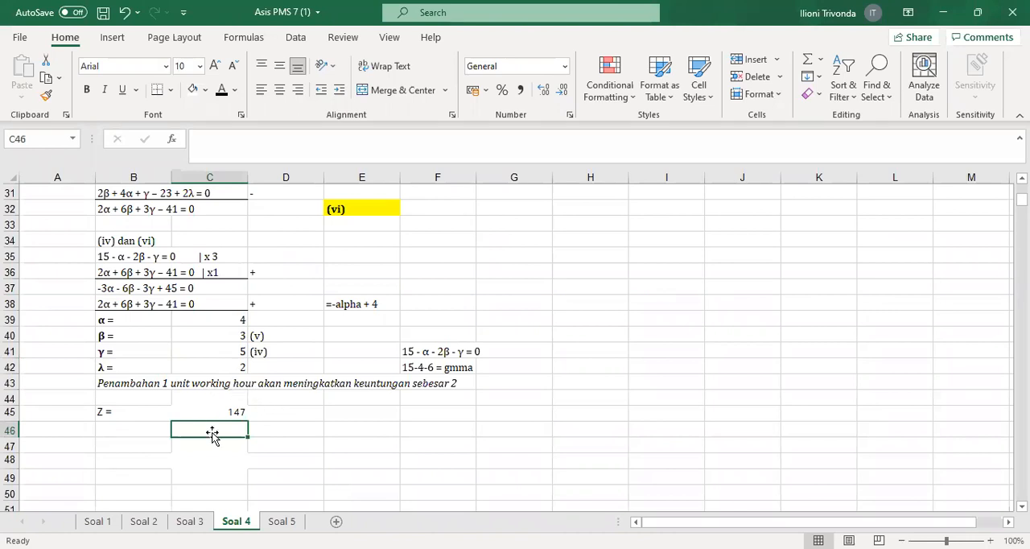
Compare the Z value in C45 with the λ interpretation in B43, and reread the equations and the Soal 4 problem statement
click(209, 415)
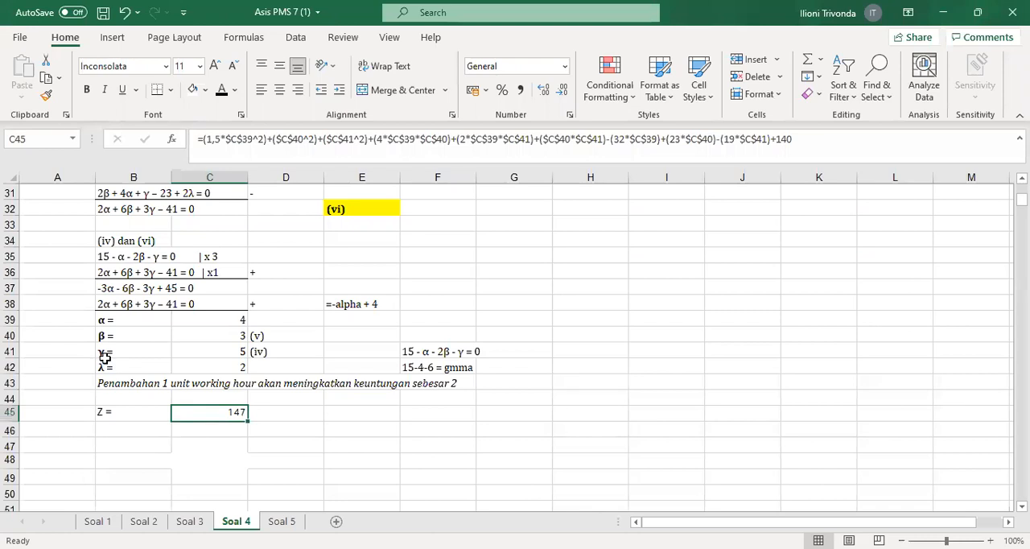
click(137, 380)
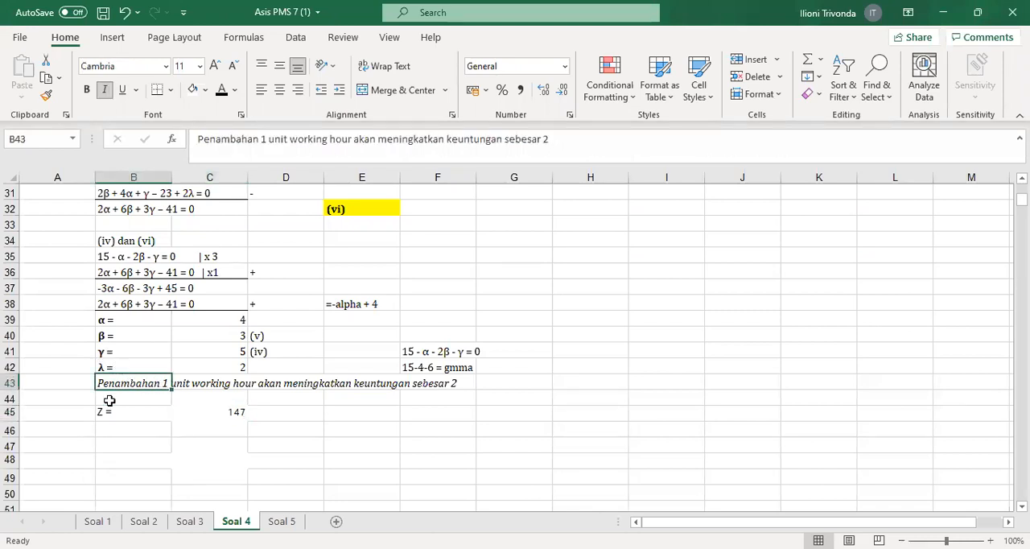
click(110, 398)
click(103, 383)
click(461, 396)
scroll(342, 388, up, 8)
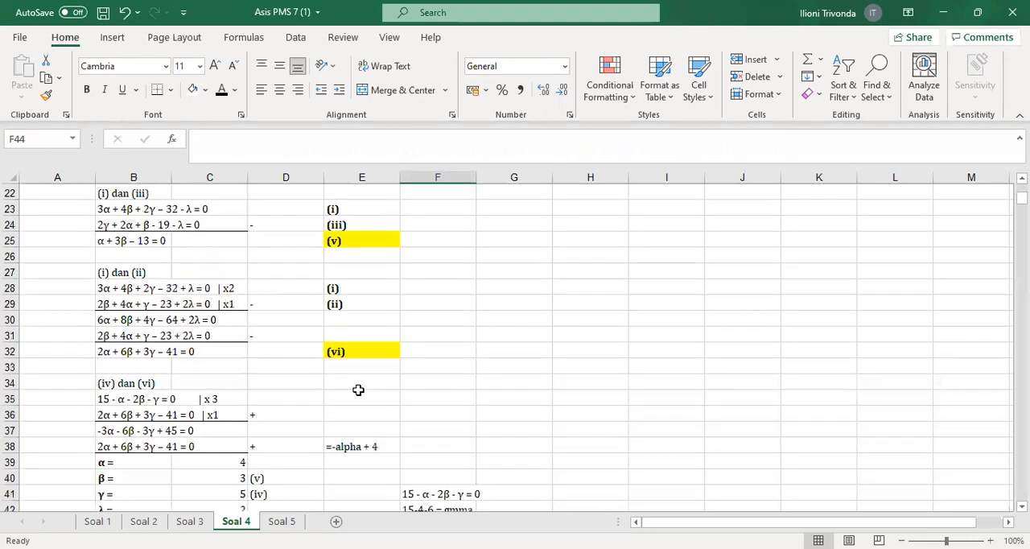
scroll(635, 329, up, 2)
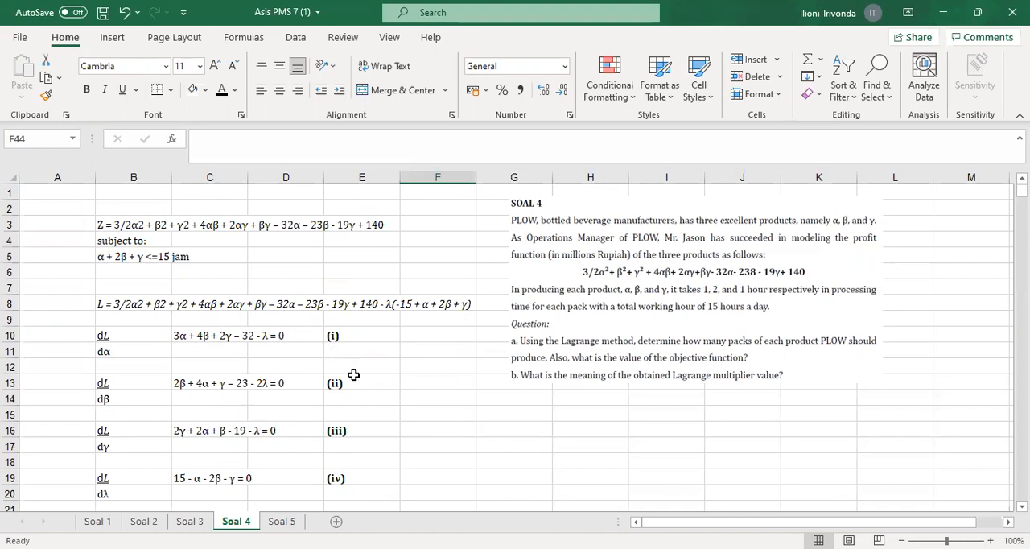
Enter 149 in C47, below the Z result, as the profit with one extra working hour
scroll(354, 371, down, 12)
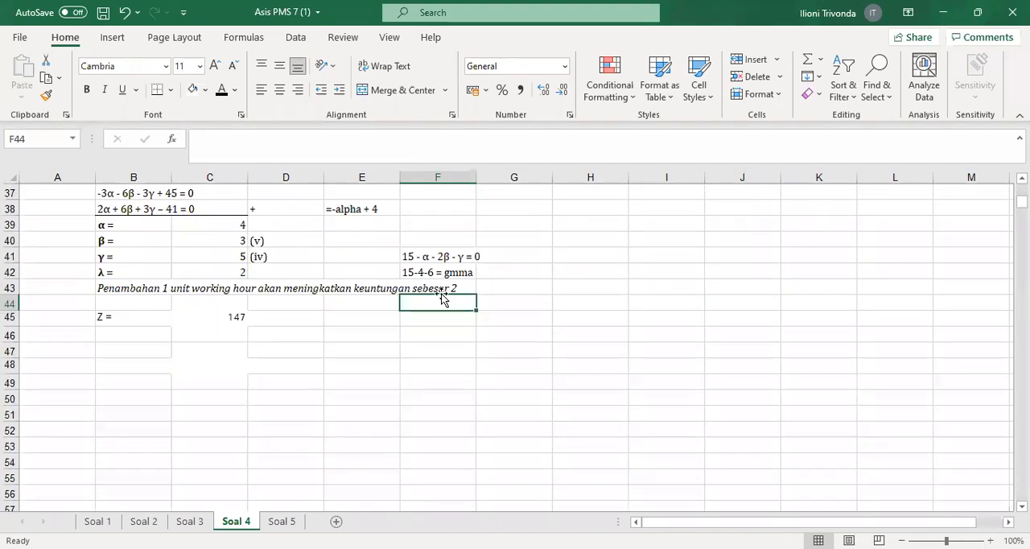
click(223, 348)
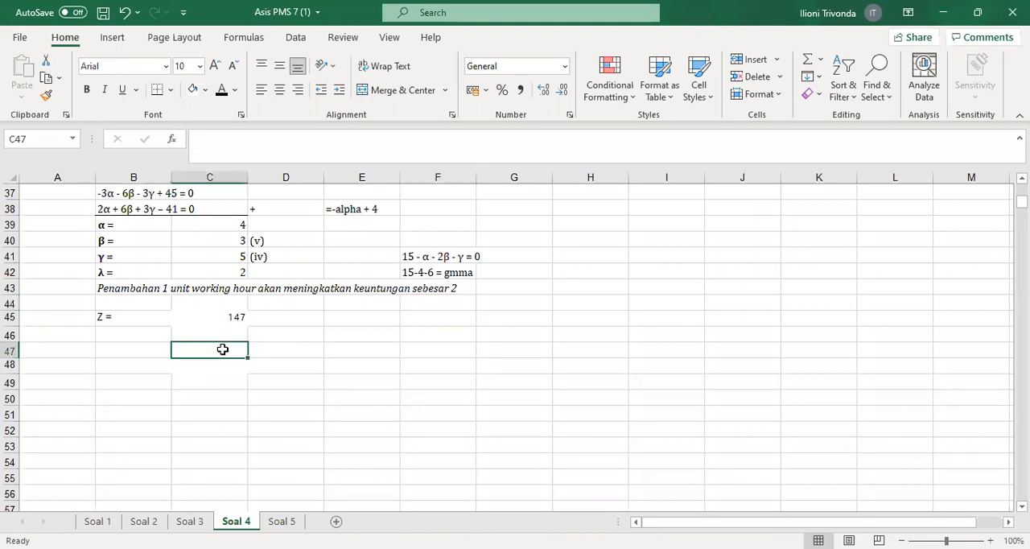
click(120, 341)
click(214, 347)
text(149)
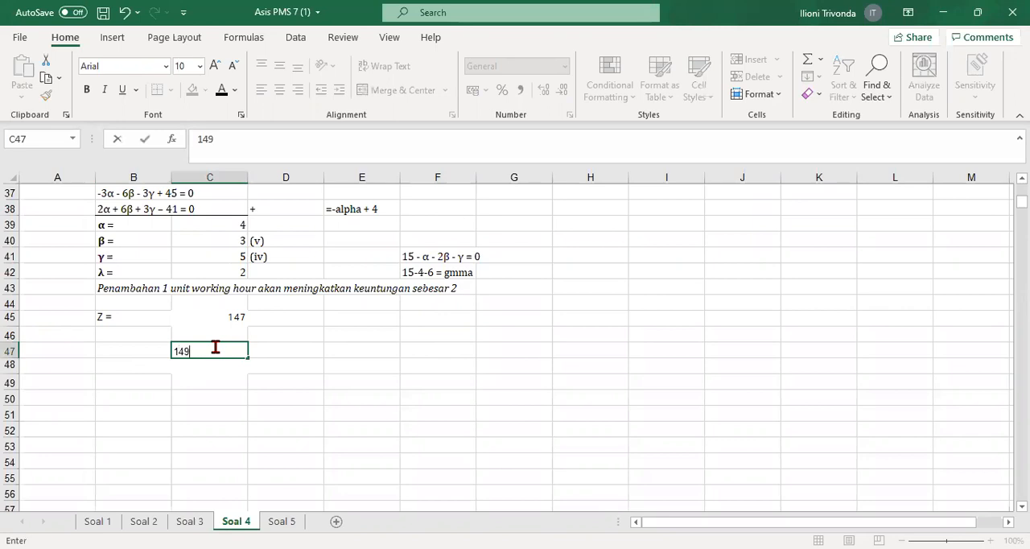
click(357, 383)
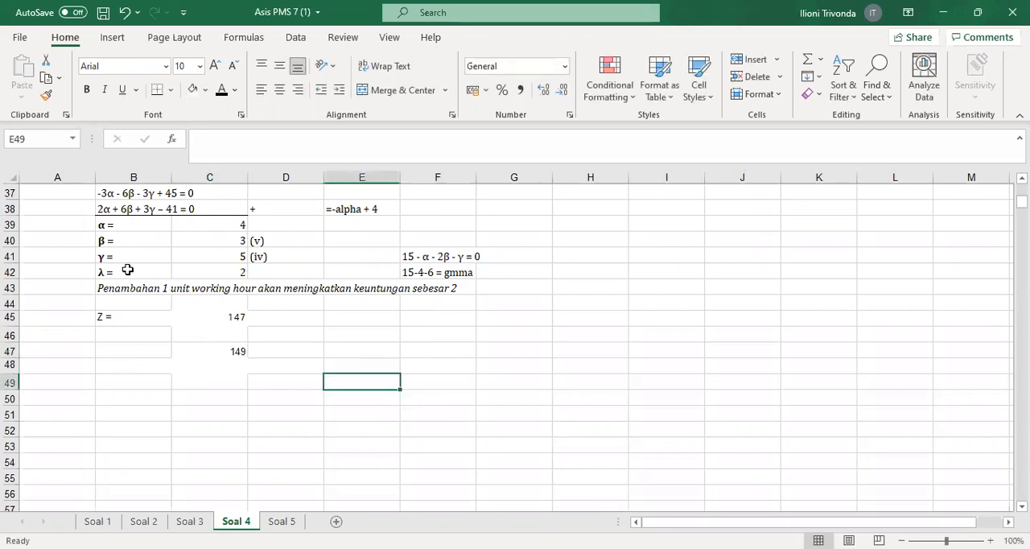
Check the λ row in B42:C42 and review the elimination steps leading to equations (v) and (vi)
drag(127, 270, 206, 267)
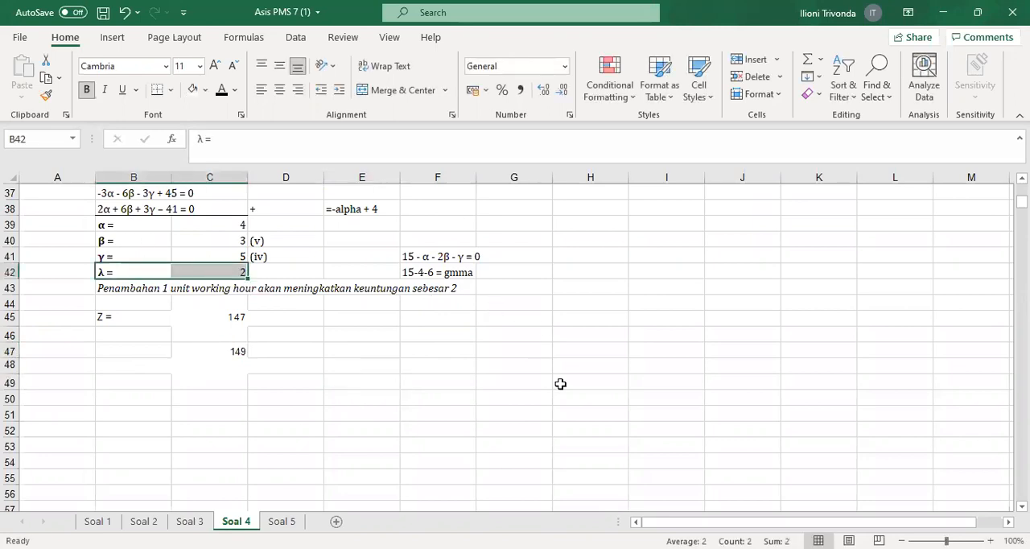
drag(563, 384, 565, 422)
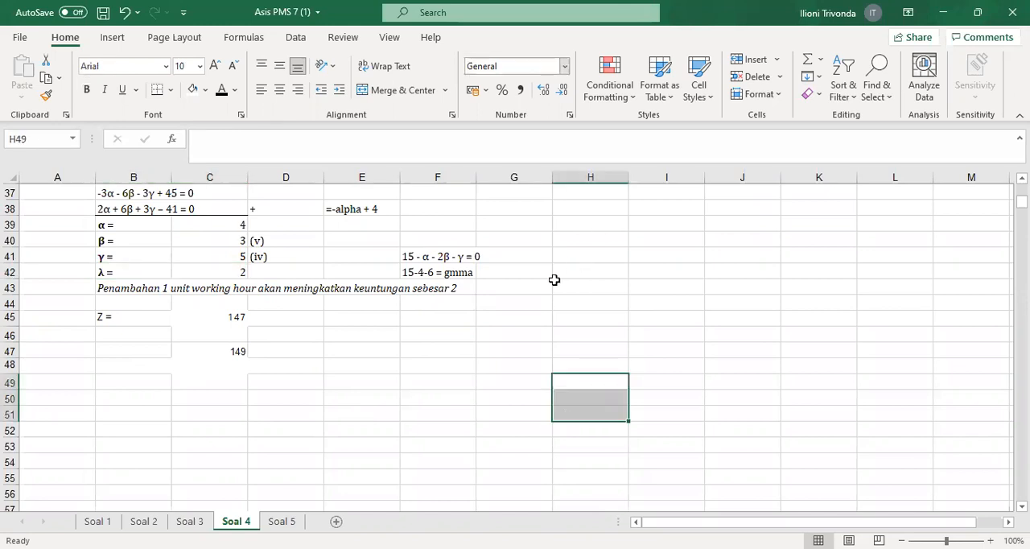
scroll(556, 280, up, 2)
scroll(544, 296, up, 3)
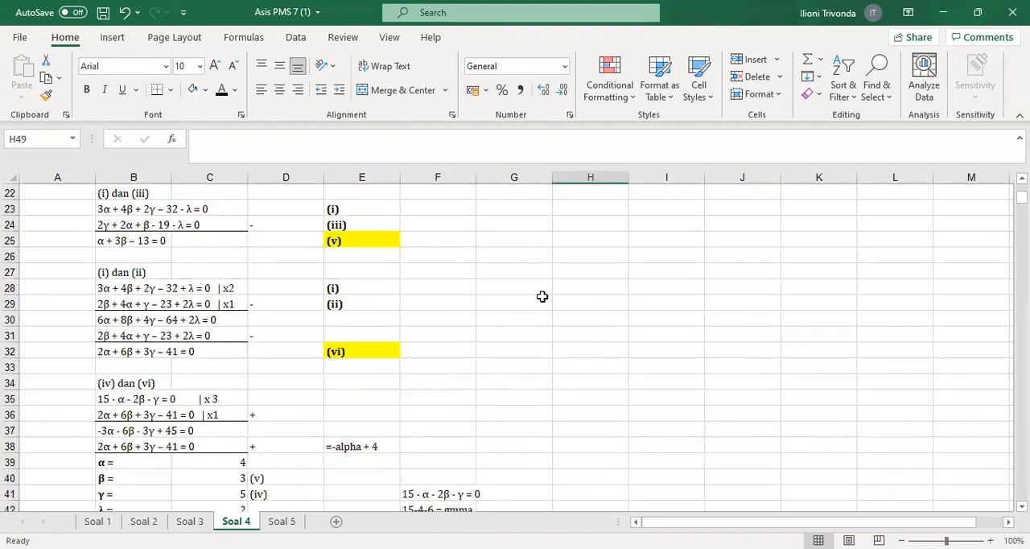
scroll(575, 449, up, 3)
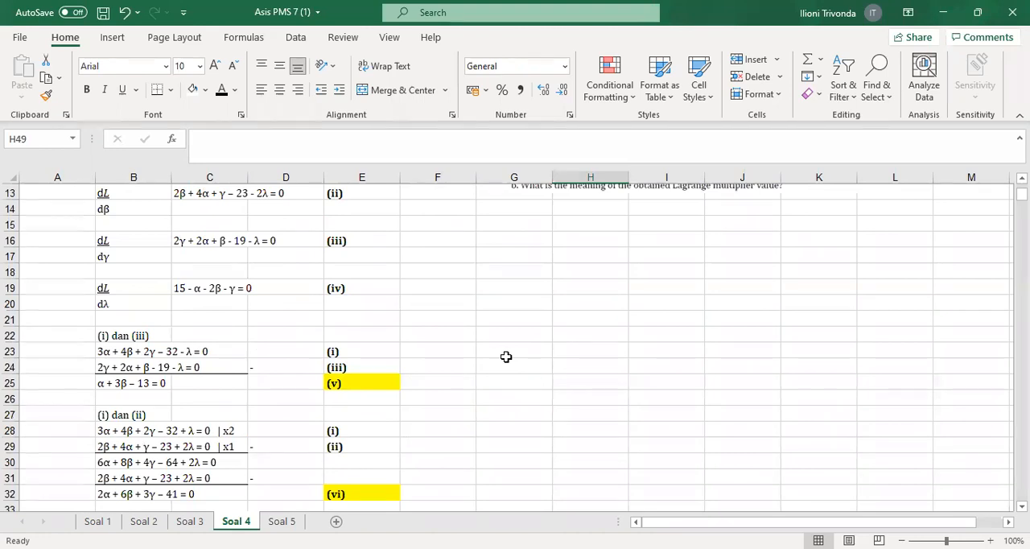
Examine λ in C42 alongside the Z value in C45 and the total working hours given in the problem statement
scroll(506, 356, down, 7)
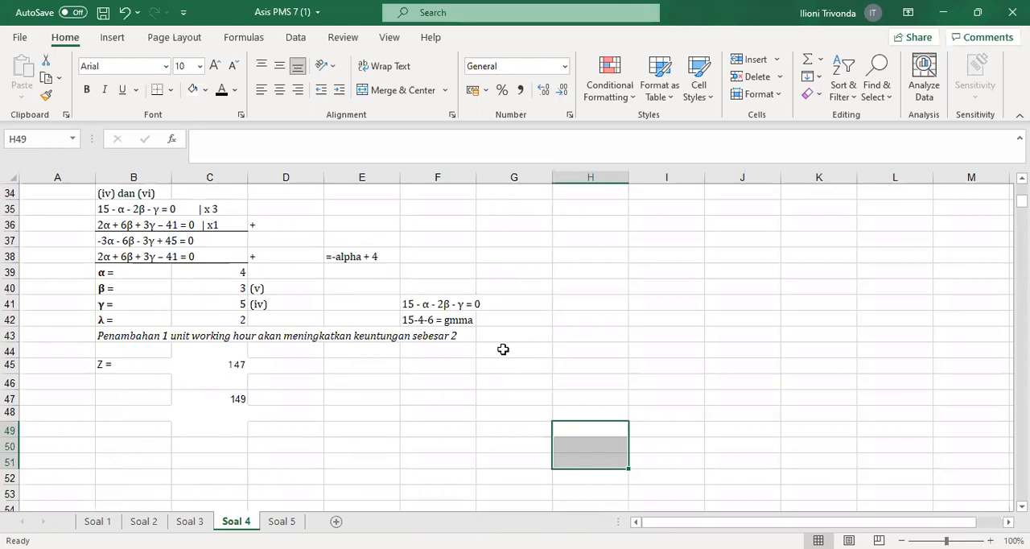
click(231, 324)
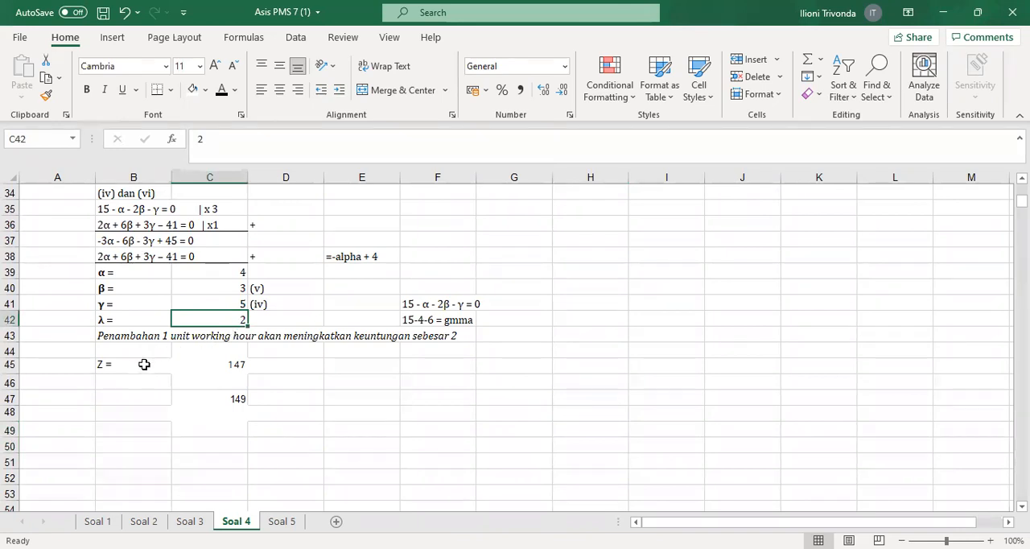
click(201, 371)
click(219, 384)
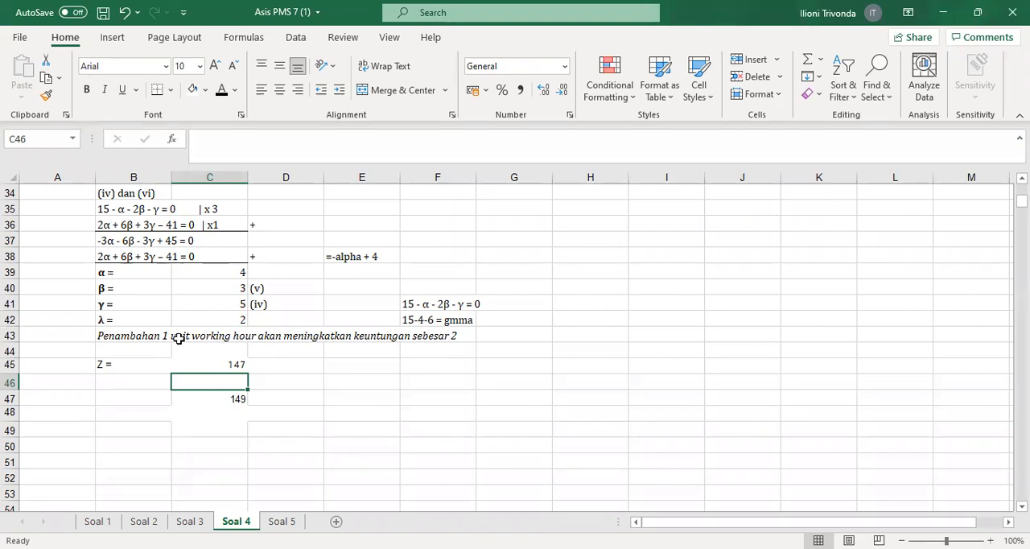
scroll(322, 341, up, 6)
scroll(318, 341, up, 5)
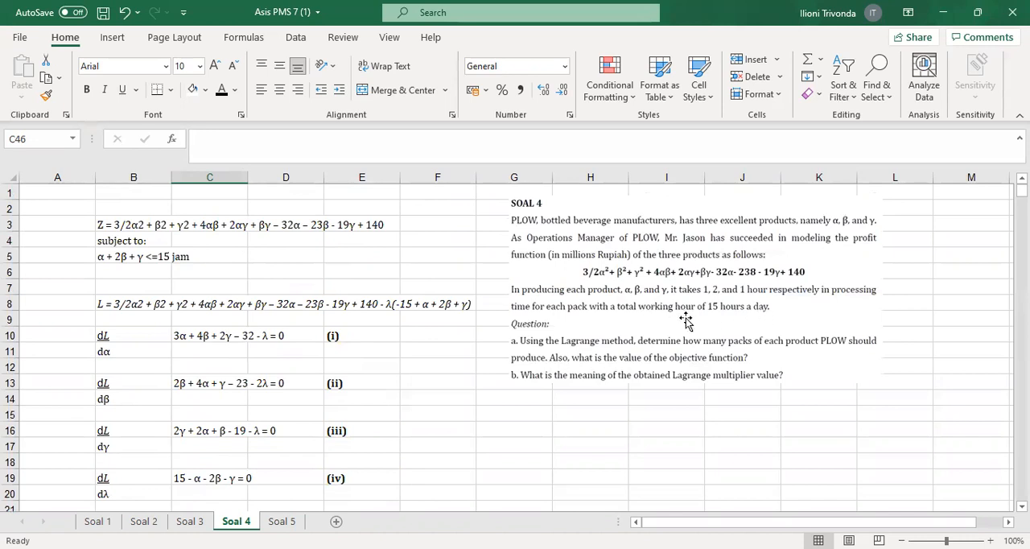
scroll(685, 319, down, 12)
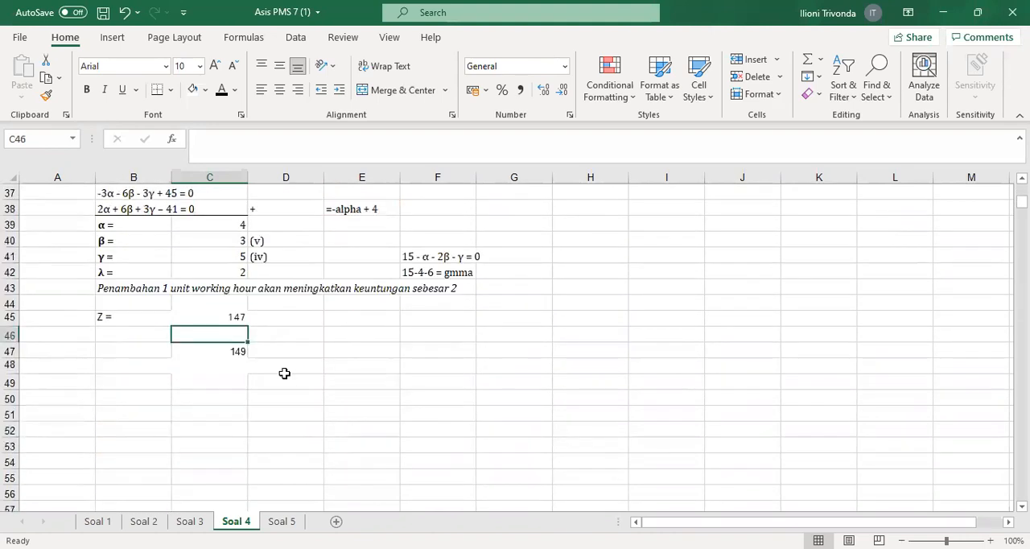
click(216, 273)
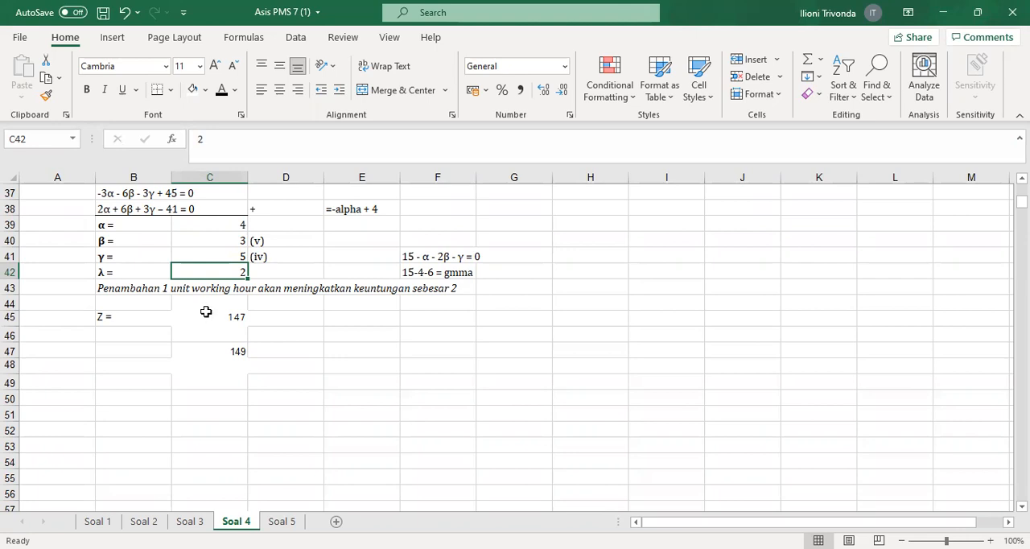
click(306, 332)
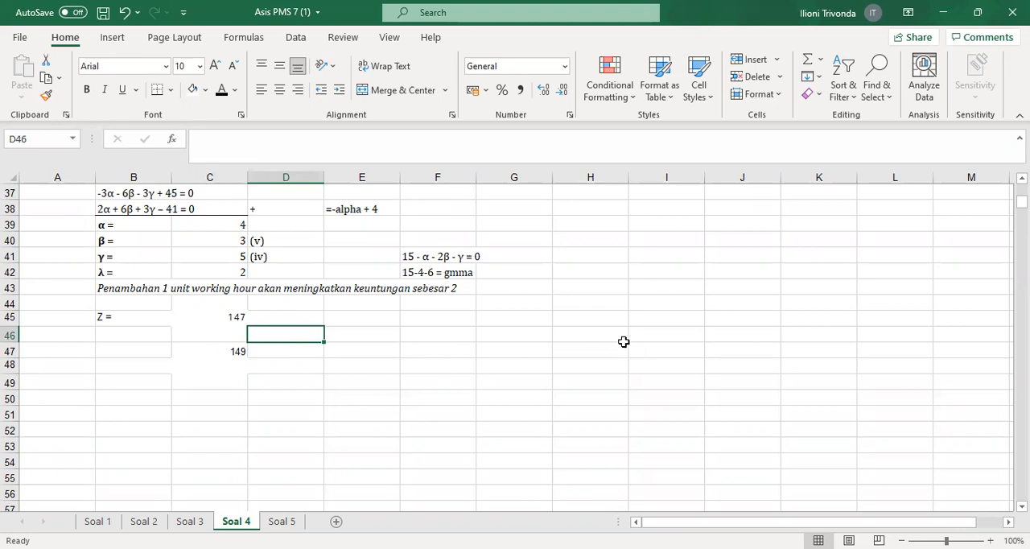
Review the Soal 4 questions together with the objective function, constraint and equations (i) to (iv)
scroll(624, 341, up, 8)
scroll(623, 341, up, 4)
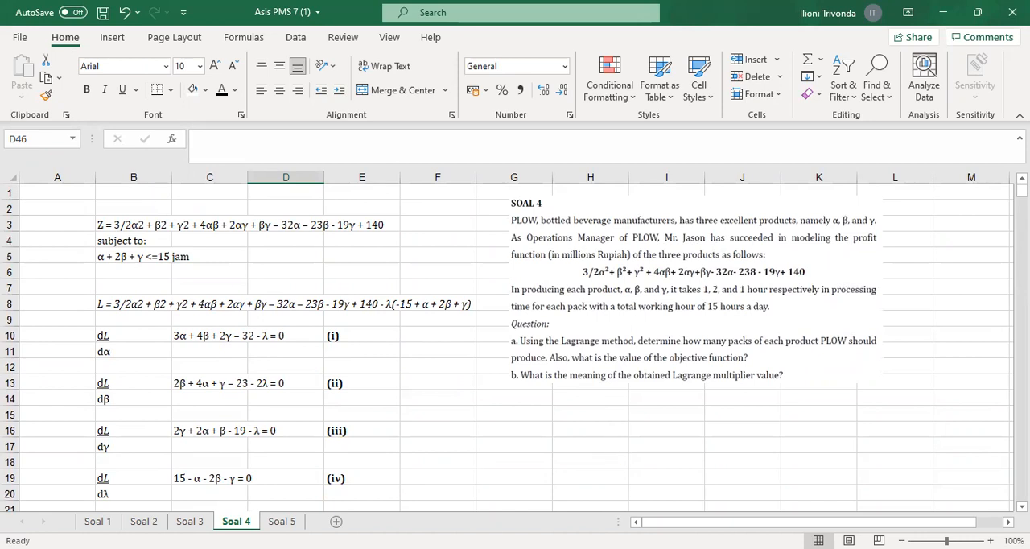
click(464, 432)
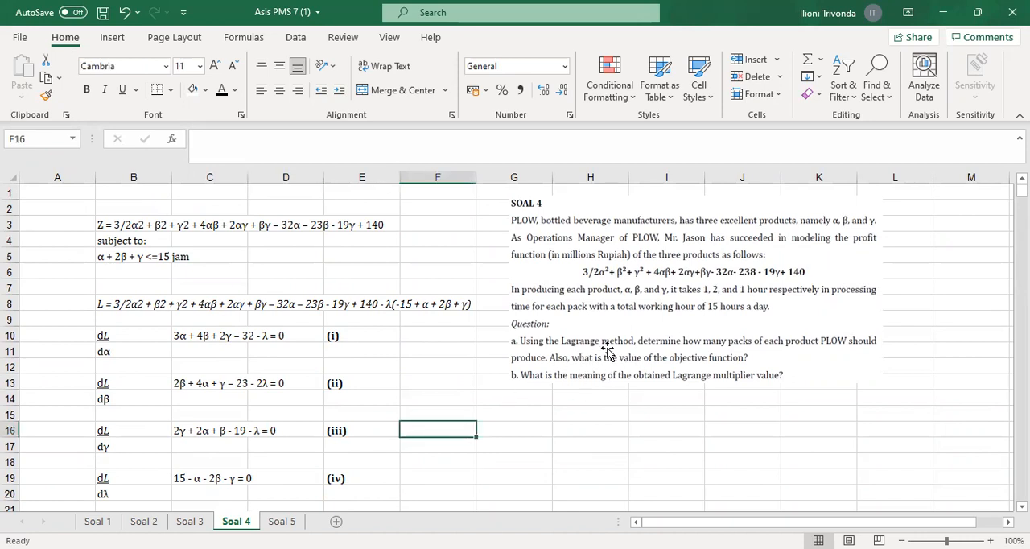
click(460, 364)
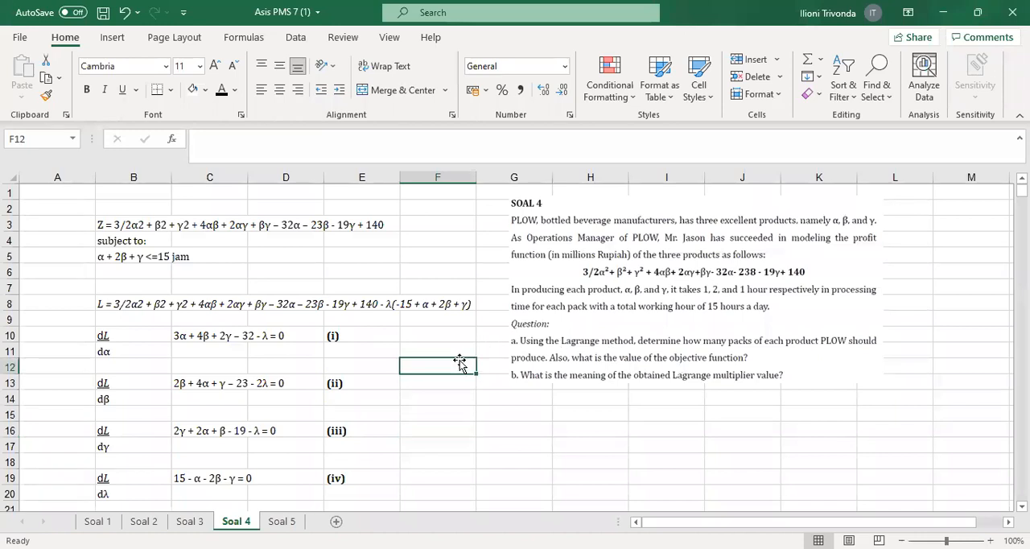